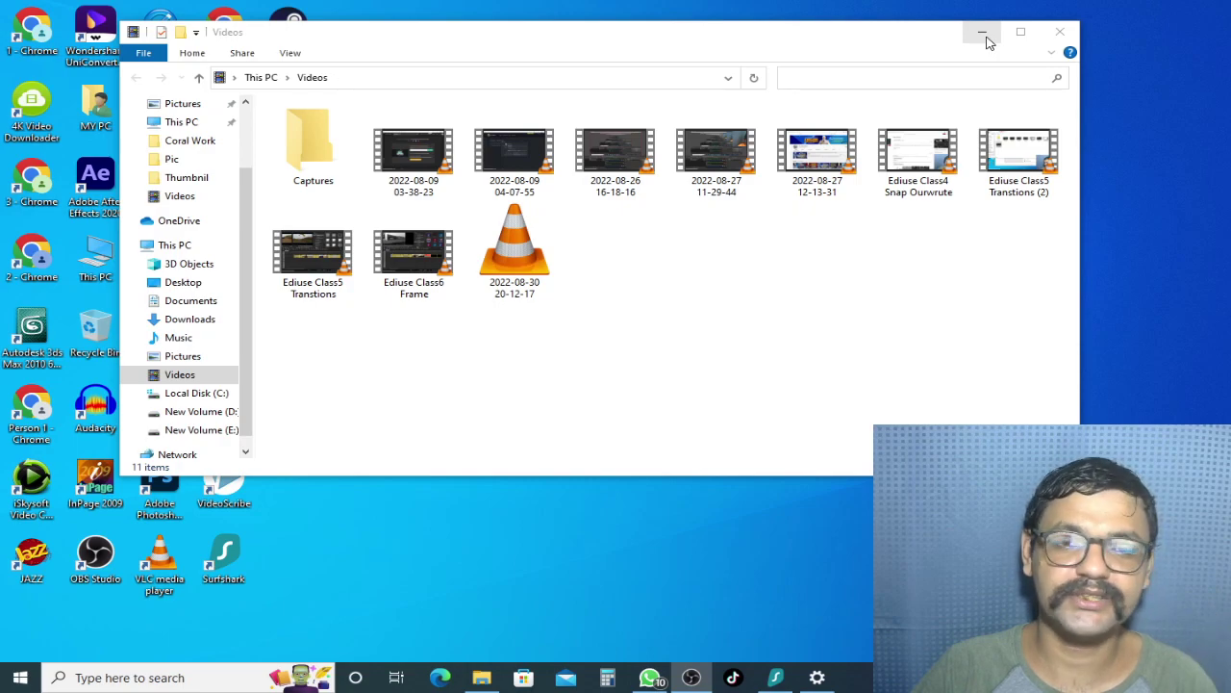
# Minimize the Videos folder window and decline loading the last saved file in the EDIUS error dialog.
pyautogui.click(984, 37)
pyautogui.moveTo(643, 187); pyautogui.dragTo(612, 142)
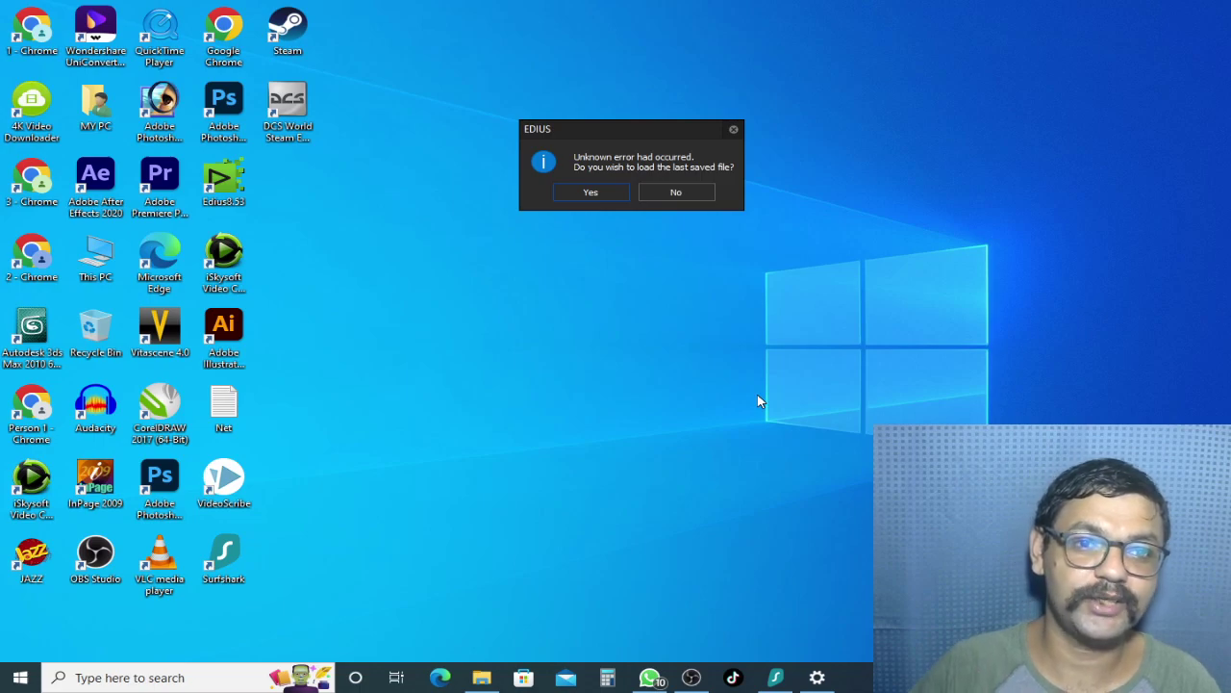
pyautogui.moveTo(616, 140); pyautogui.dragTo(601, 218)
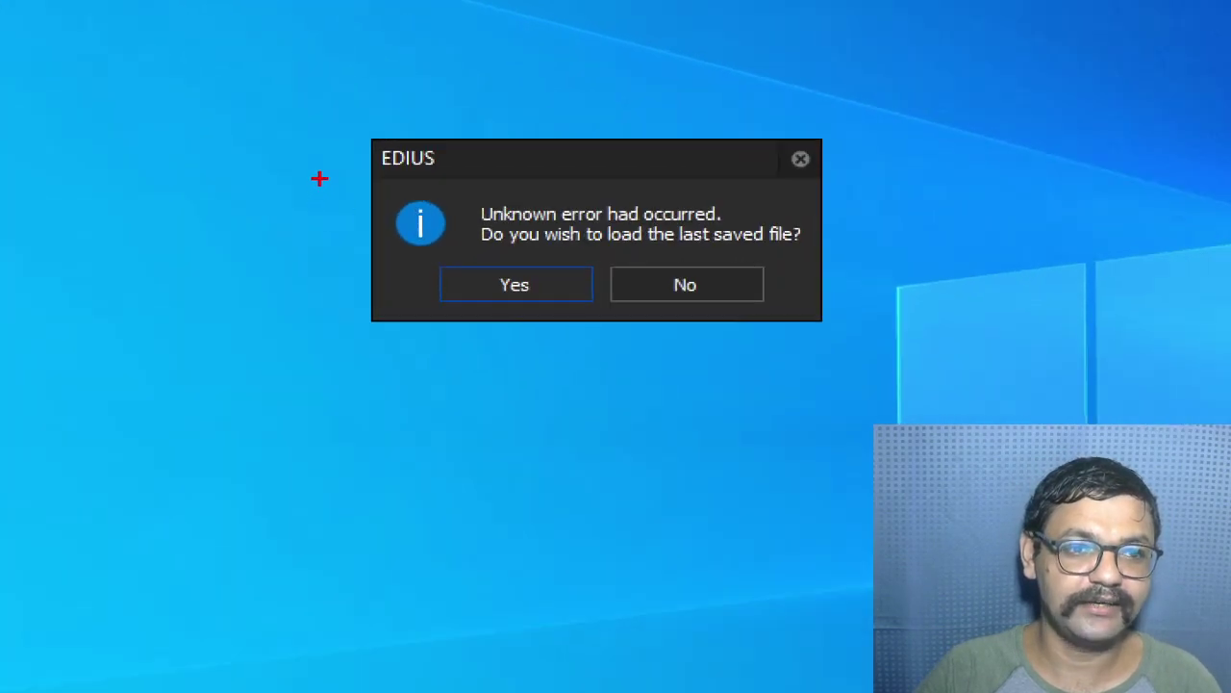
pyautogui.moveTo(343, 138)
pyautogui.mouseDown()
pyautogui.moveTo(747, 314)
pyautogui.moveTo(877, 350)
pyautogui.mouseUp()
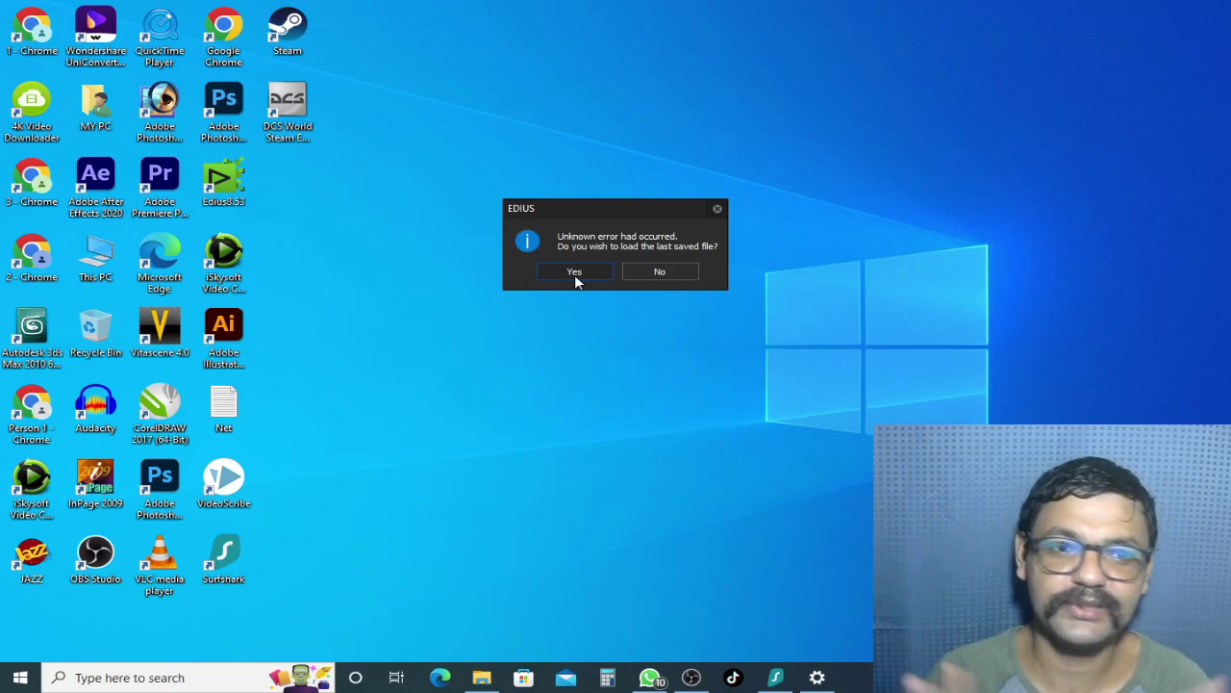
pyautogui.click(677, 275)
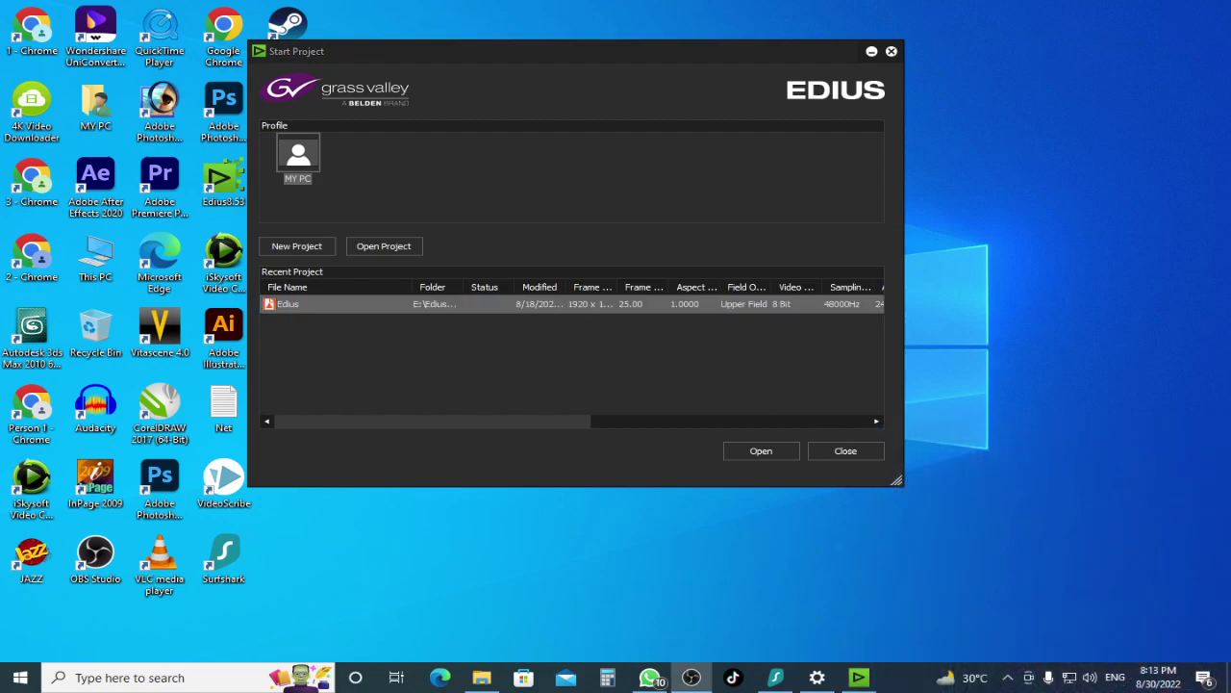
pyautogui.click(376, 246)
pyautogui.click(45, 213)
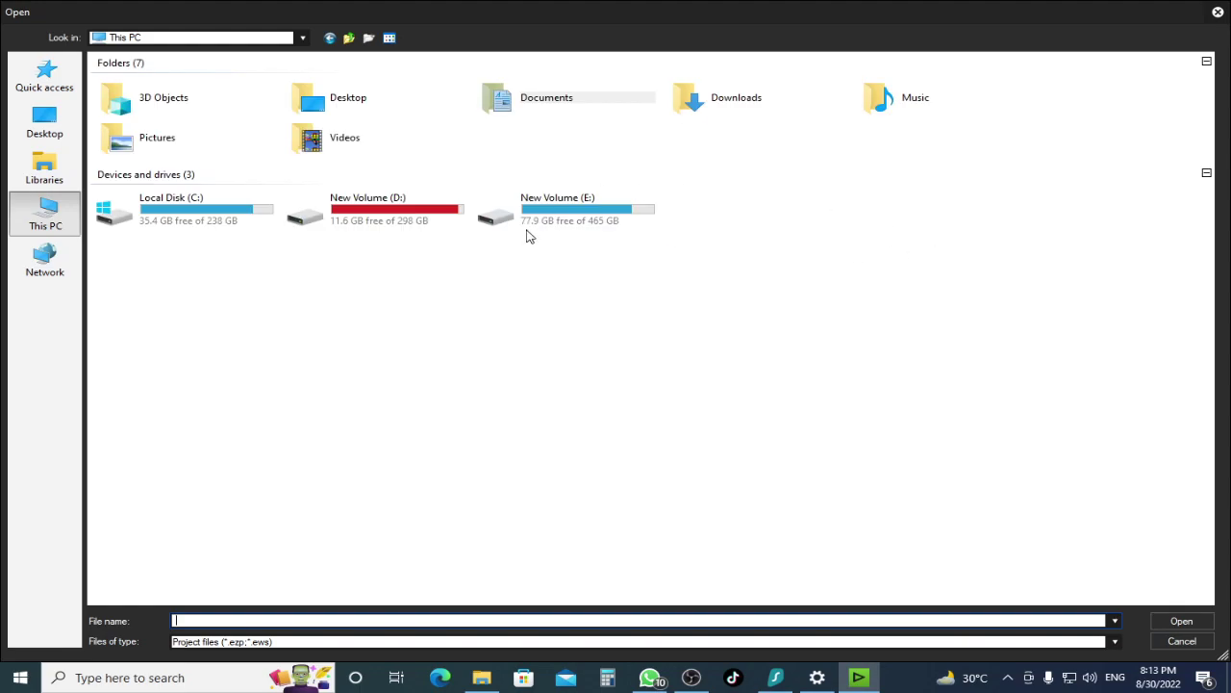
pyautogui.doubleClick(570, 211)
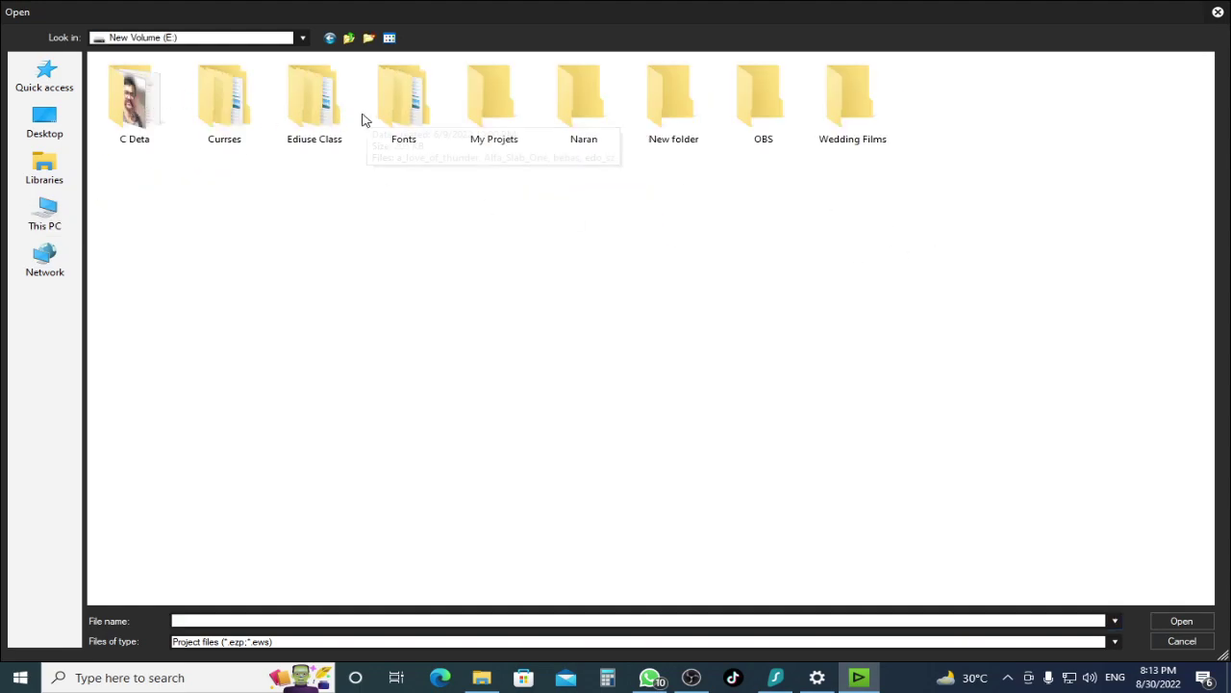
pyautogui.doubleClick(333, 126)
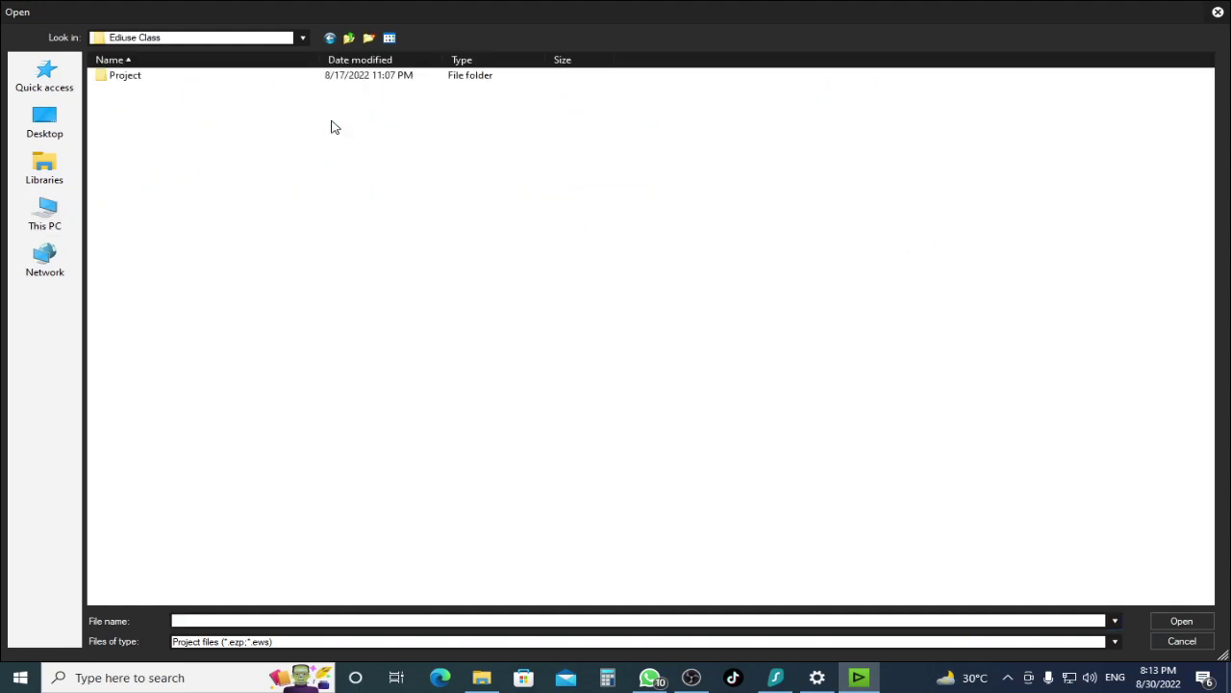
pyautogui.click(103, 80)
pyautogui.doubleClick(106, 79)
pyautogui.doubleClick(111, 79)
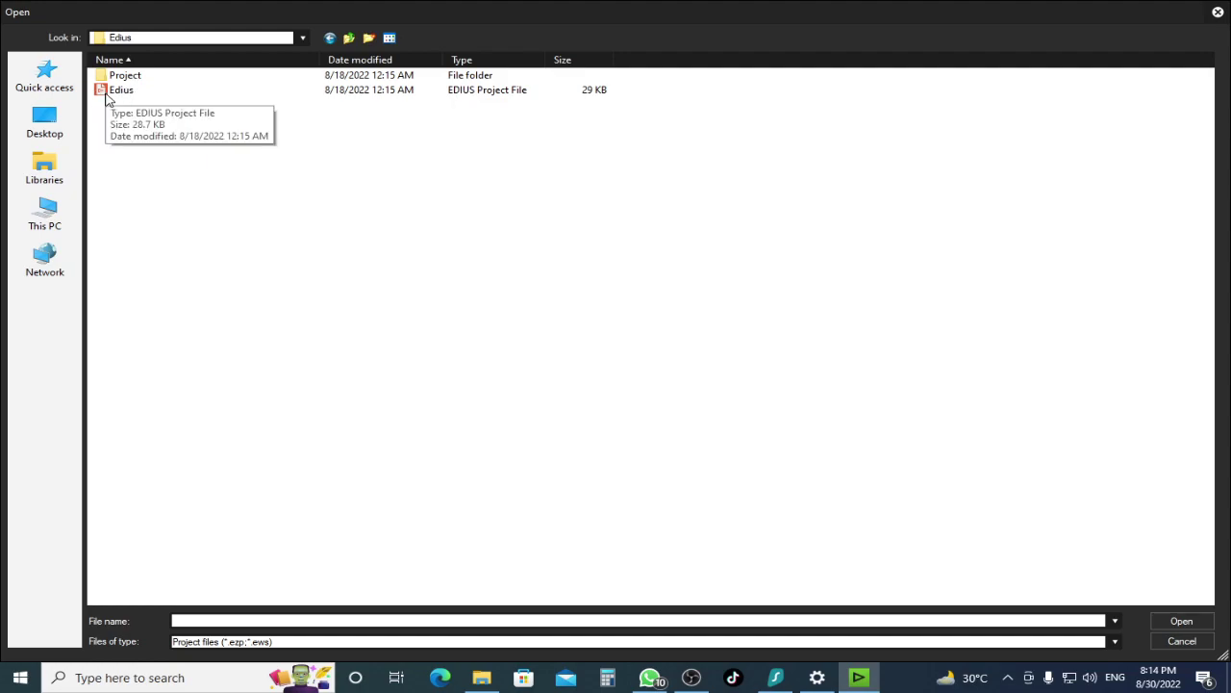
pyautogui.doubleClick(120, 79)
pyautogui.doubleClick(135, 76)
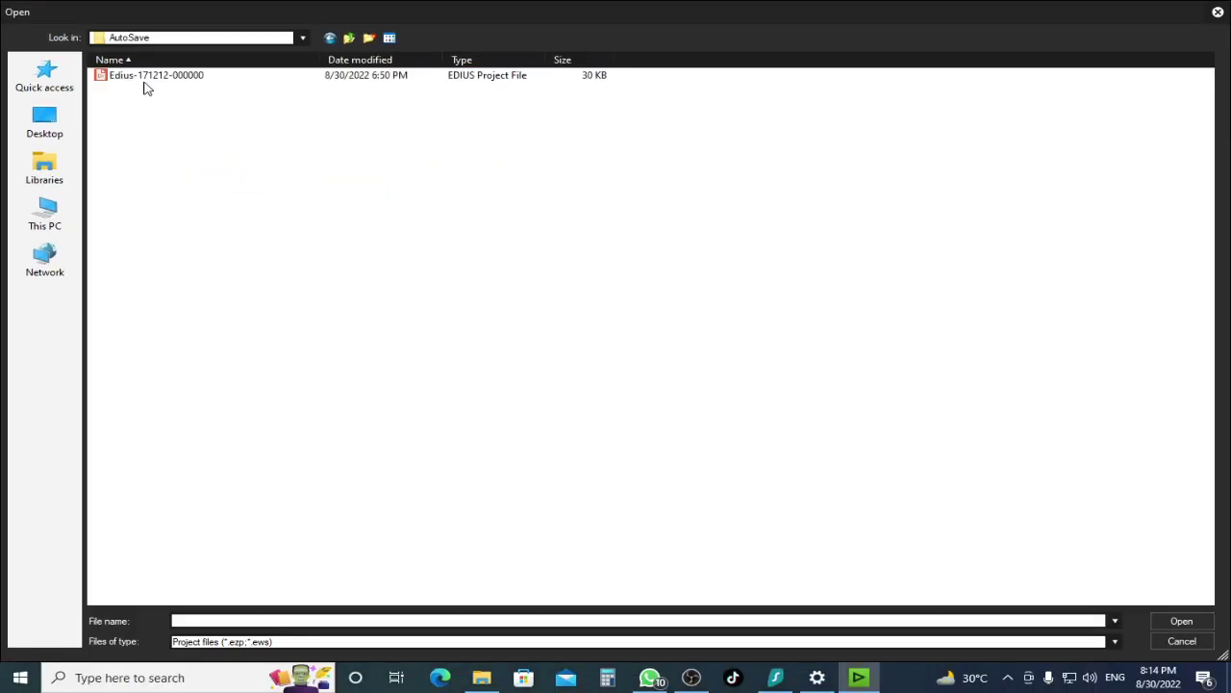
pyautogui.doubleClick(140, 77)
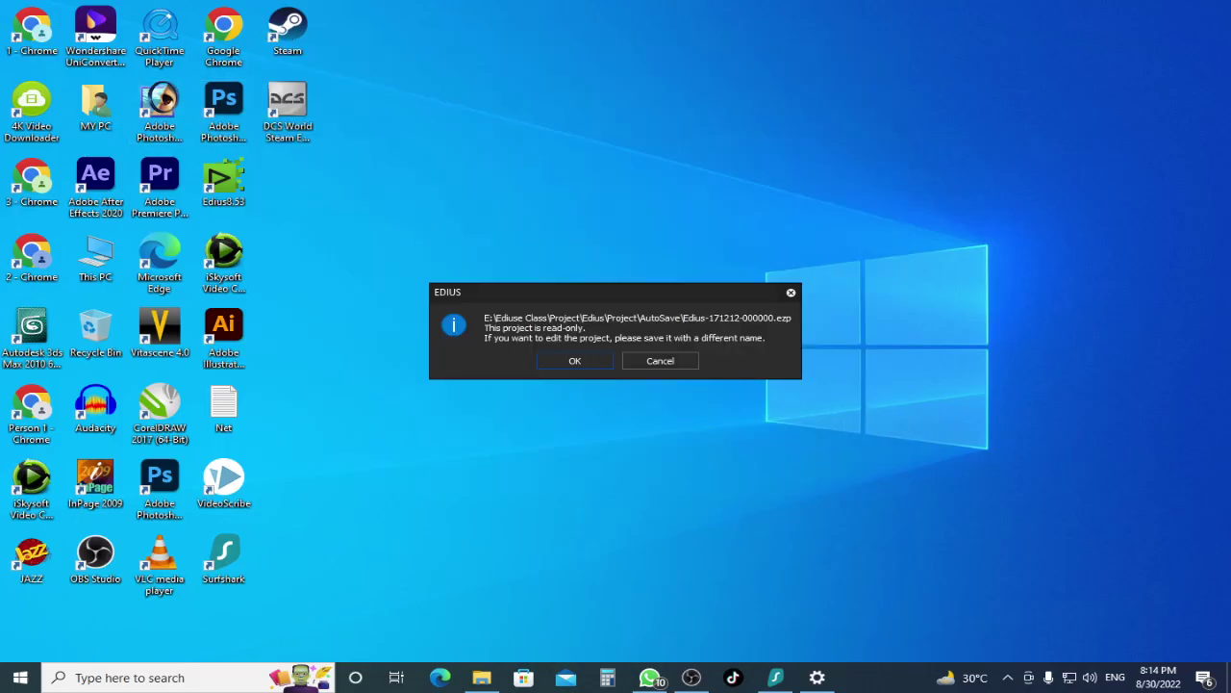
pyautogui.click(575, 361)
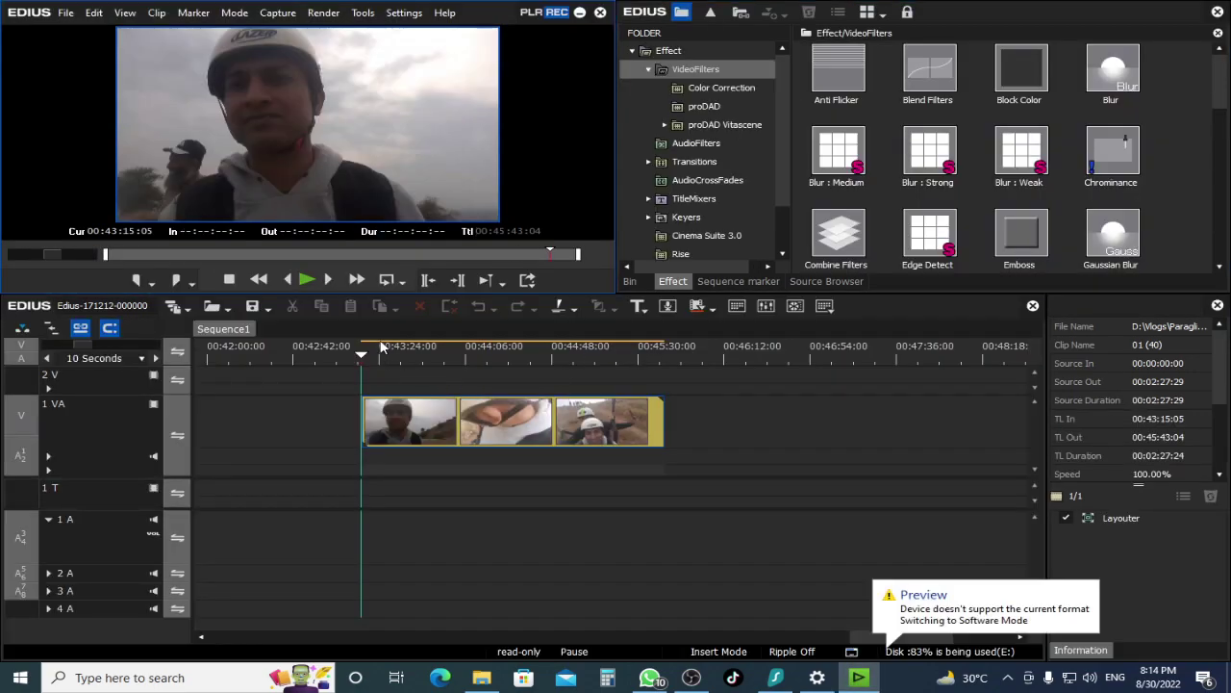
# Scrub through the last clip on track 1 VA to review its footage.
pyautogui.moveTo(381, 349); pyautogui.dragTo(361, 384)
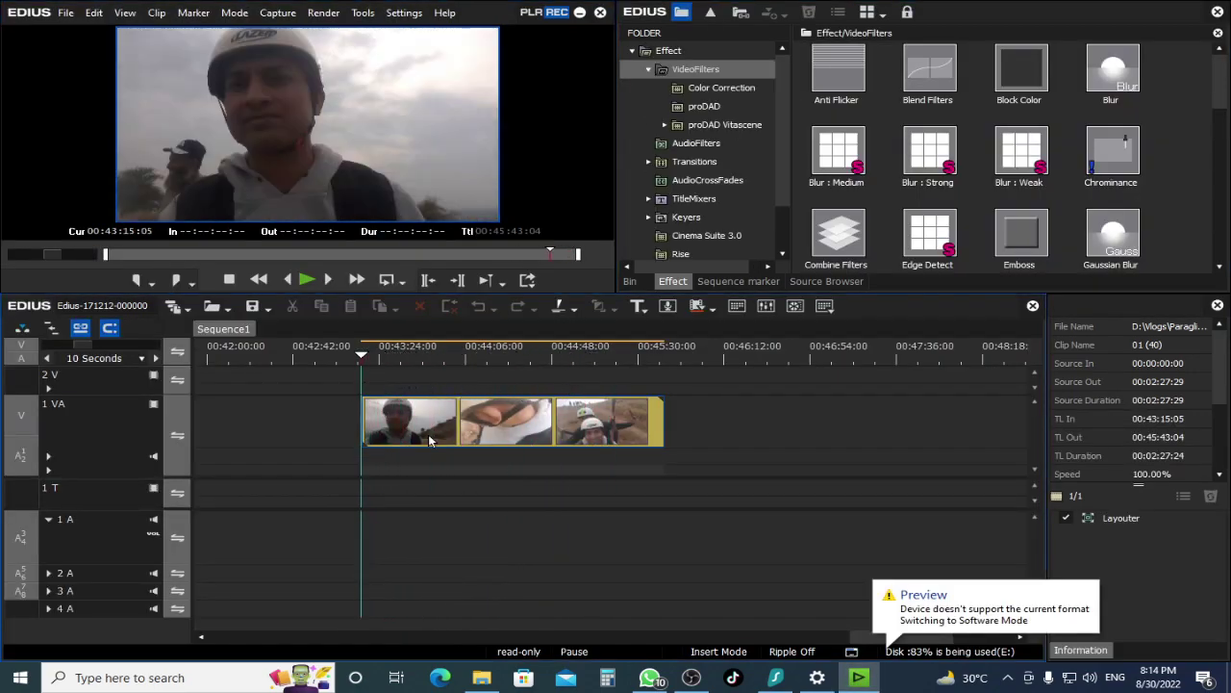
pyautogui.hscroll(2, 426, 436)
pyautogui.click(343, 358)
pyautogui.moveTo(347, 360); pyautogui.dragTo(535, 462)
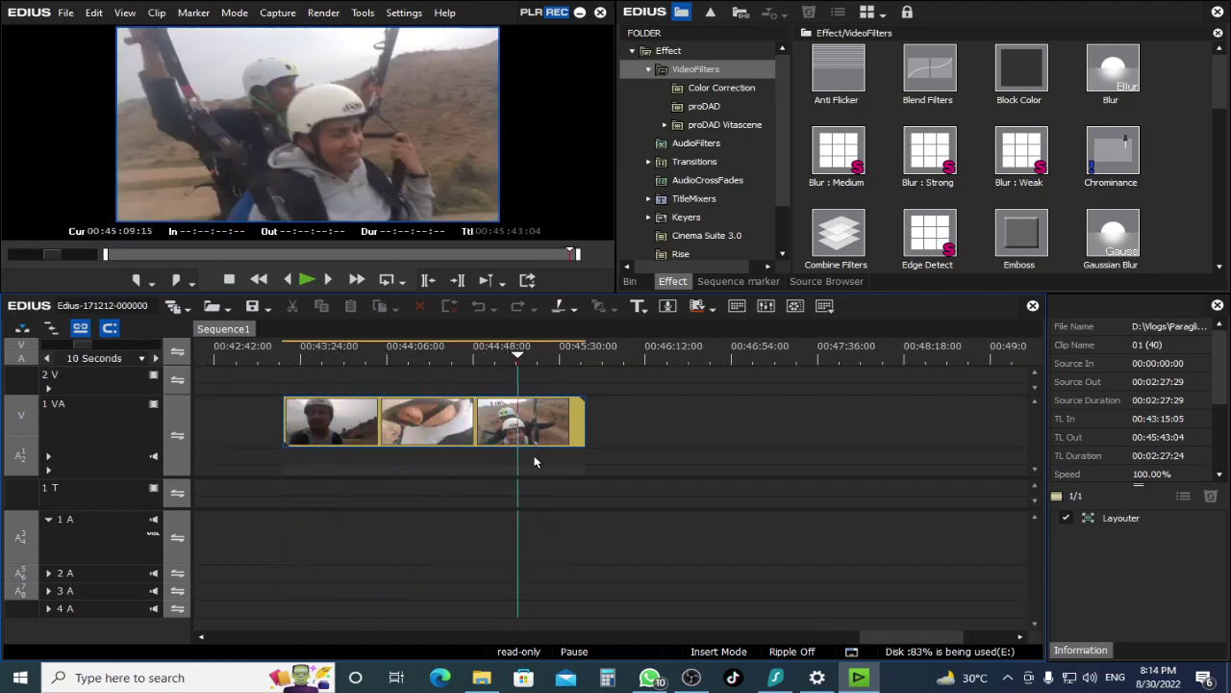
# Try to cut the clip on track 1 VA at 00:32:20:00.
pyautogui.scroll(-4, 535, 462)
pyautogui.moveTo(396, 351); pyautogui.dragTo(389, 372)
pyautogui.press('c')
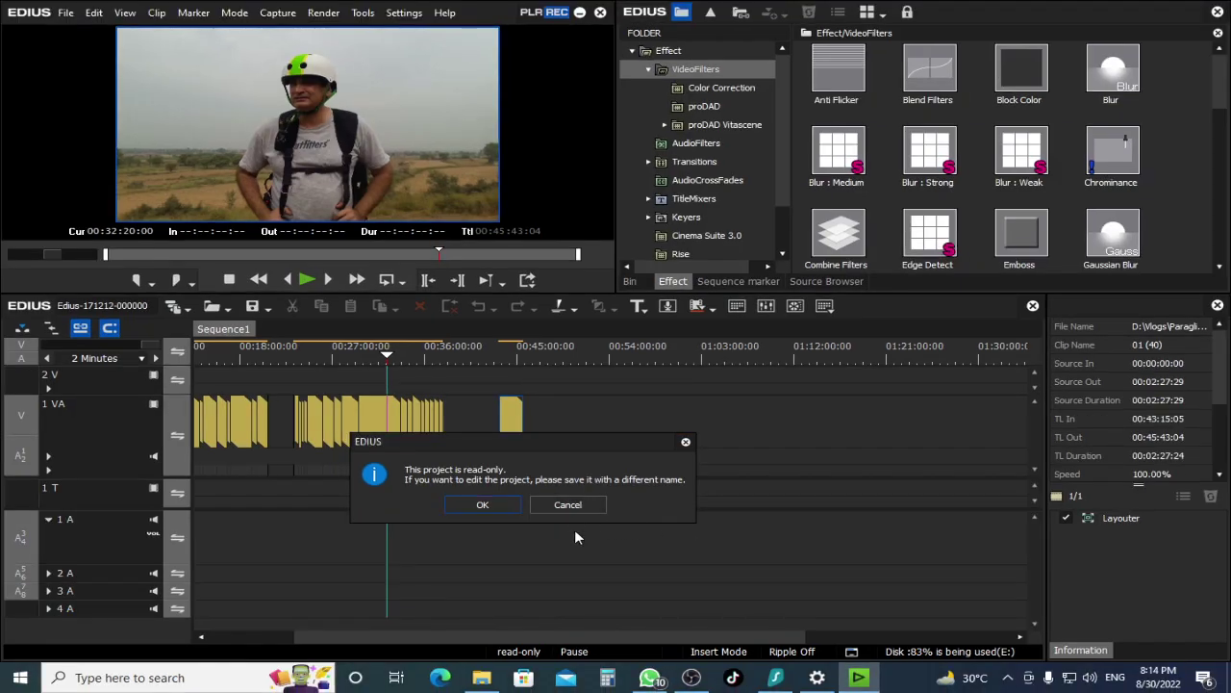
pyautogui.click(567, 505)
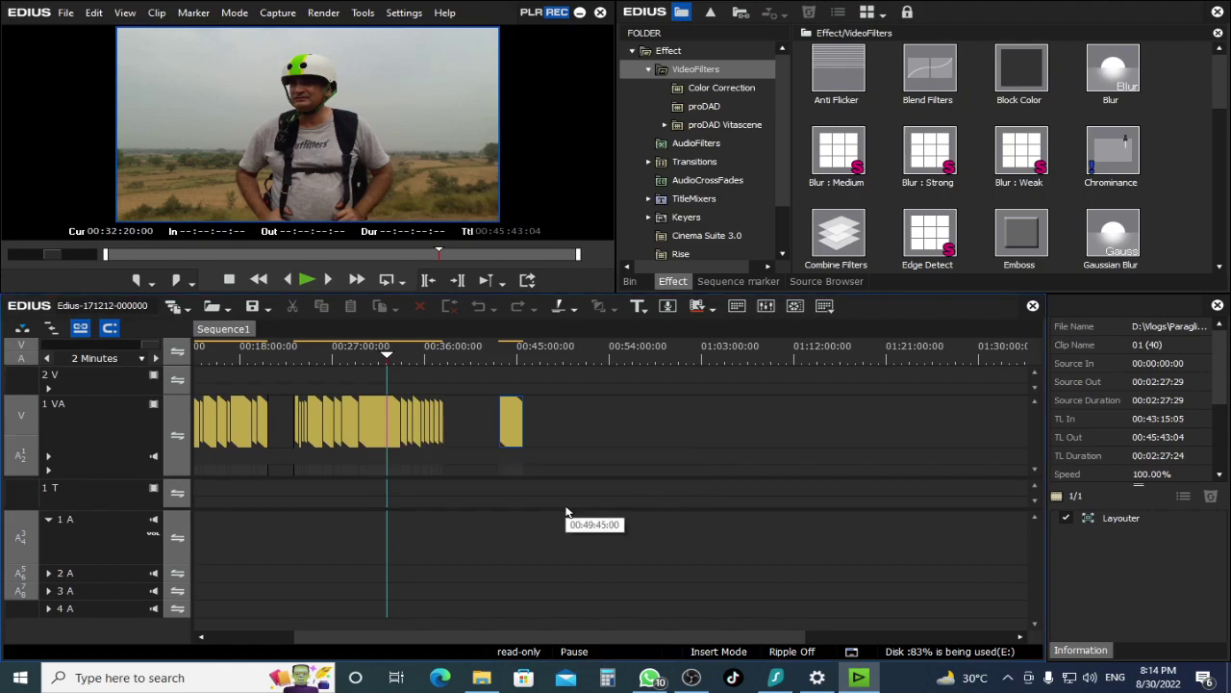
# Save the project as Edius in the main Edius project folder, overwriting the existing project file.
pyautogui.hotkey('ctrl', 'shift', 's')
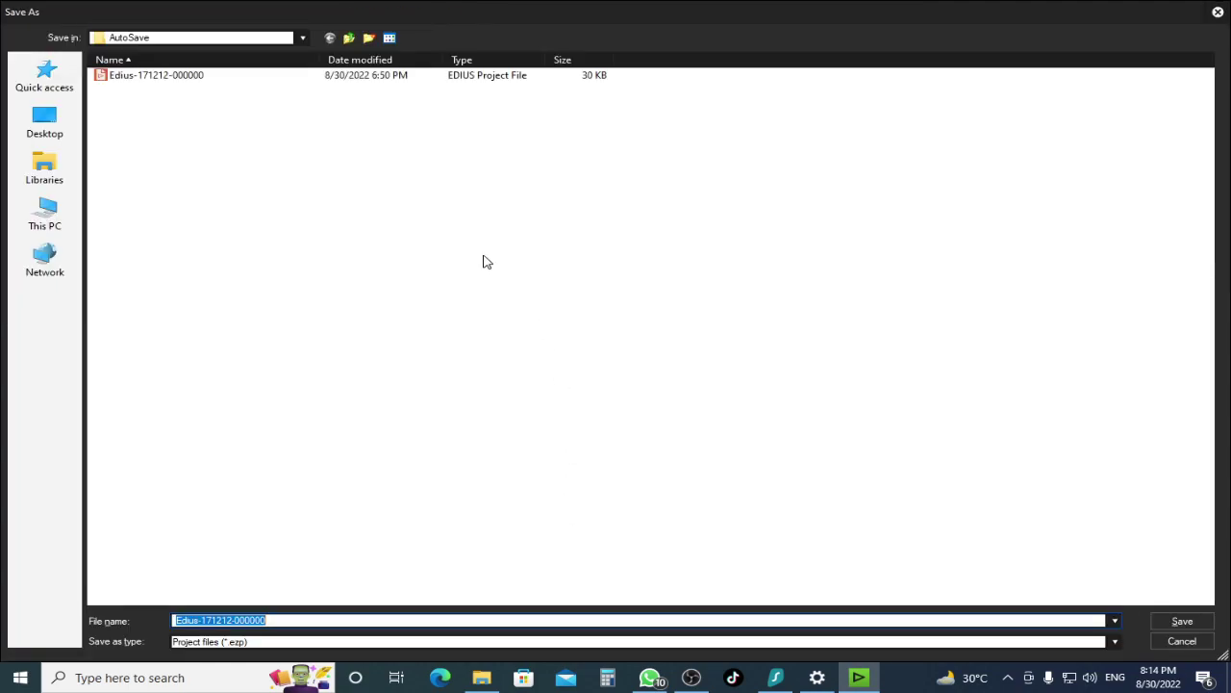
pyautogui.click(350, 39)
pyautogui.click(351, 39)
pyautogui.click(121, 89)
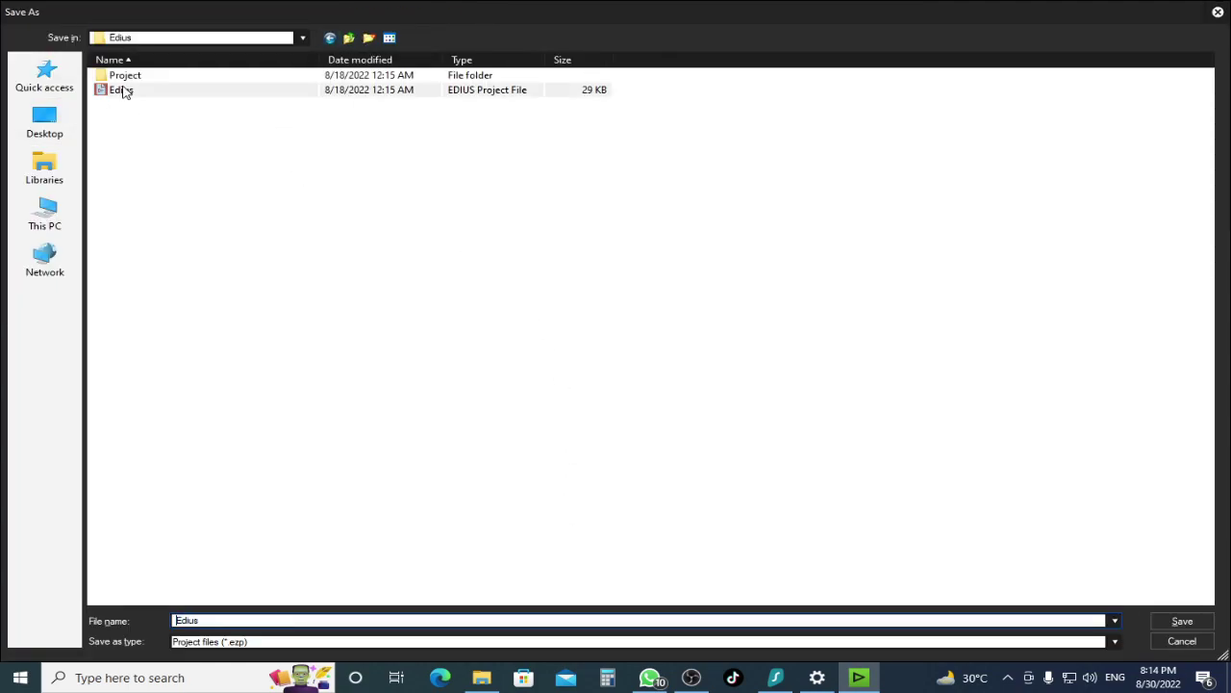
pyautogui.click(122, 91)
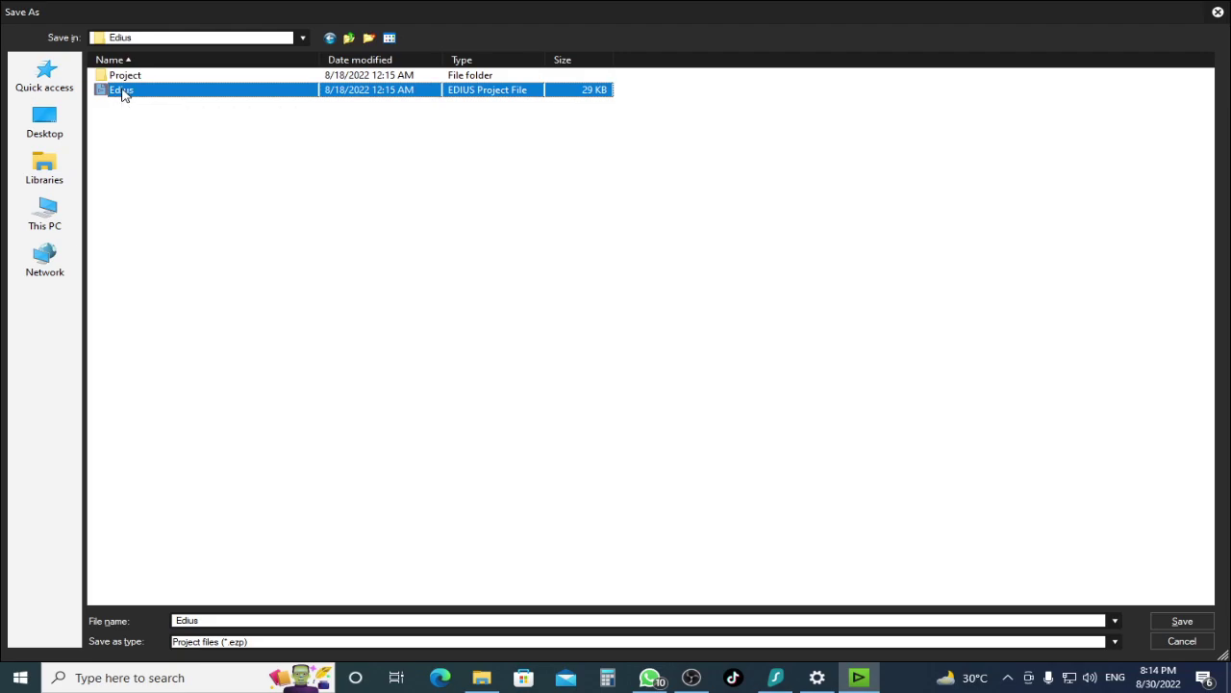
pyautogui.doubleClick(109, 93)
pyautogui.click(575, 359)
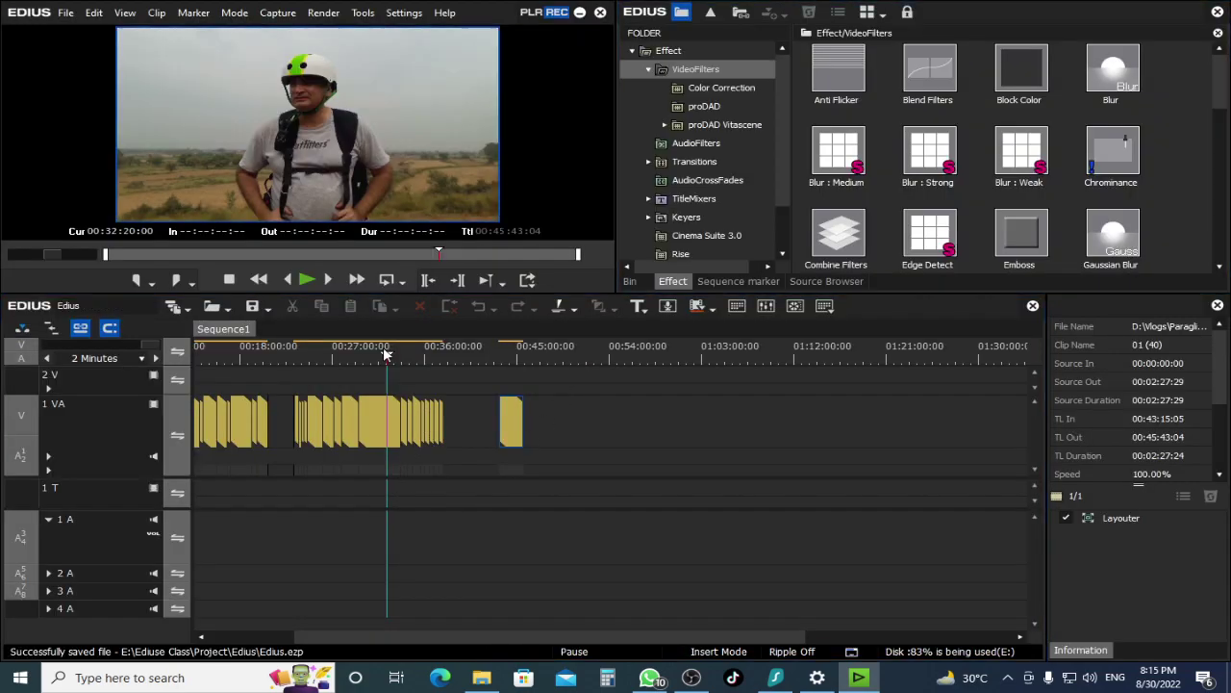
# Select clip 01 (3) on track 1 VA with the playhead at 00:03:28:15, and enlarge the preview area.
pyautogui.moveTo(583, 356); pyautogui.dragTo(645, 361)
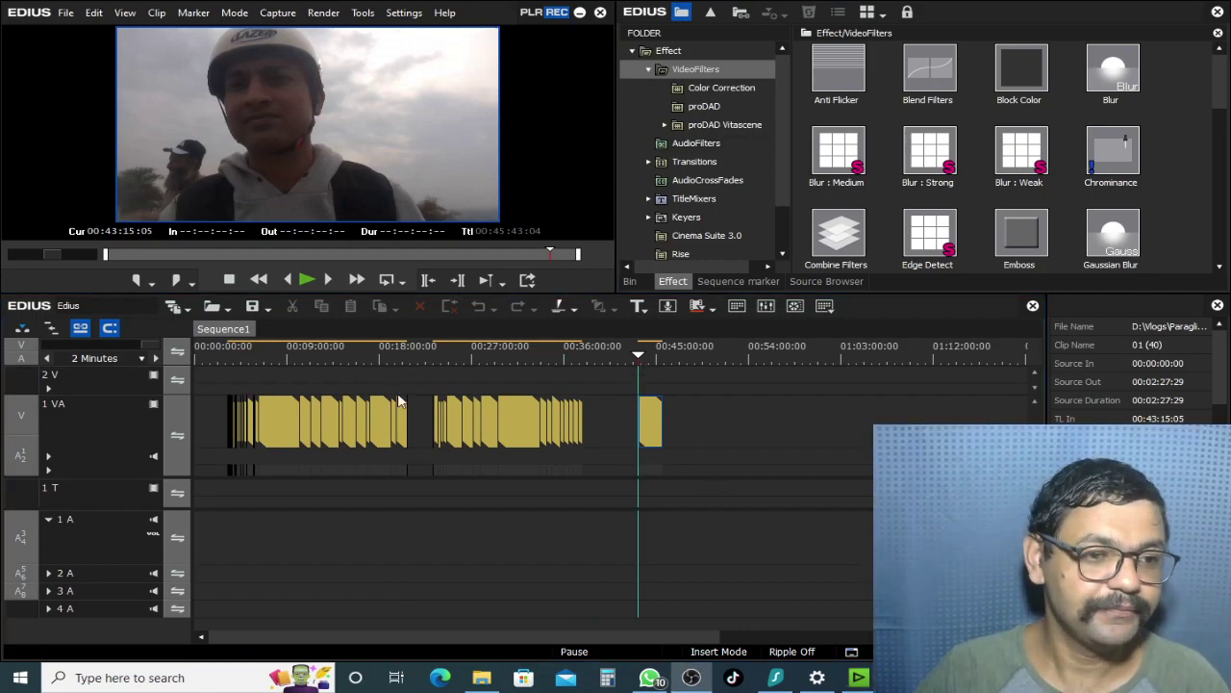
pyautogui.click(229, 352)
pyautogui.scroll(6, 349, 462)
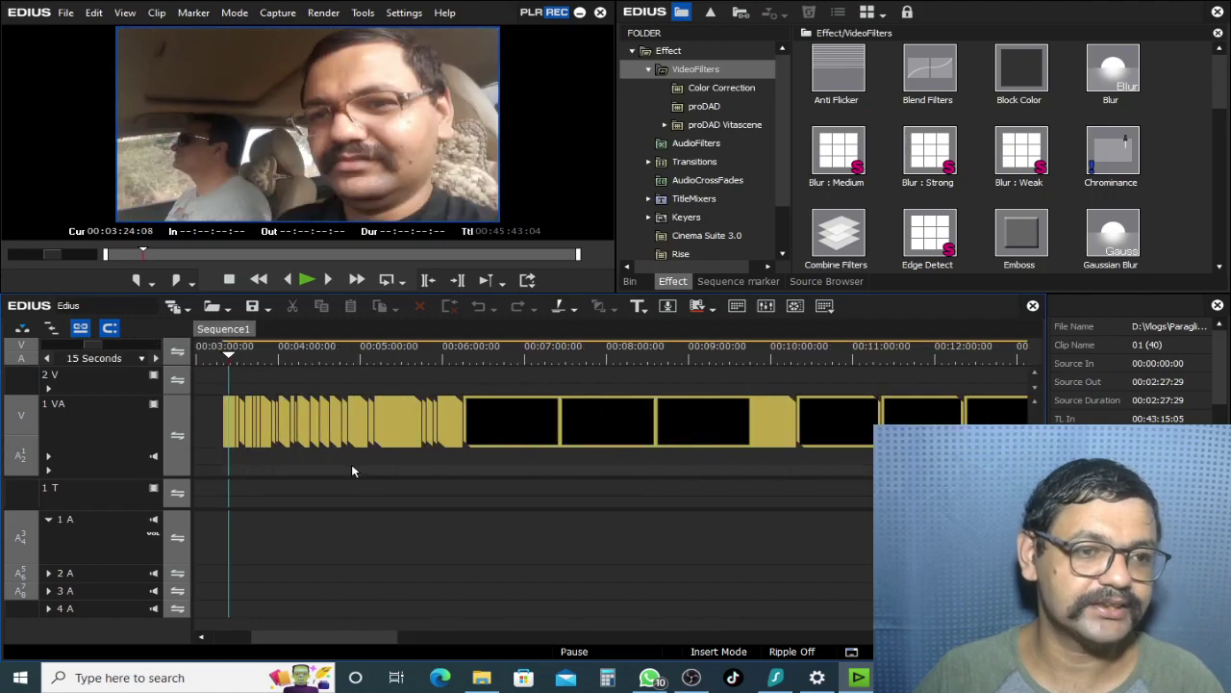
pyautogui.moveTo(306, 349); pyautogui.dragTo(295, 384)
pyautogui.scroll(1, 294, 384)
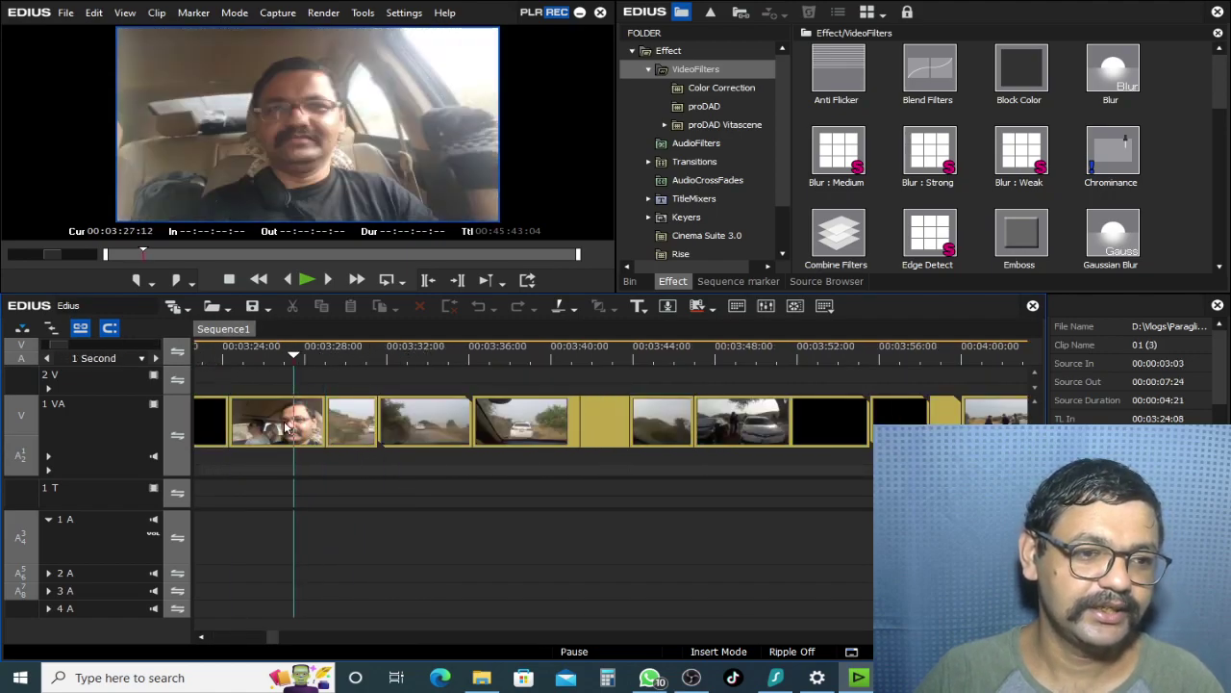
pyautogui.click(342, 426)
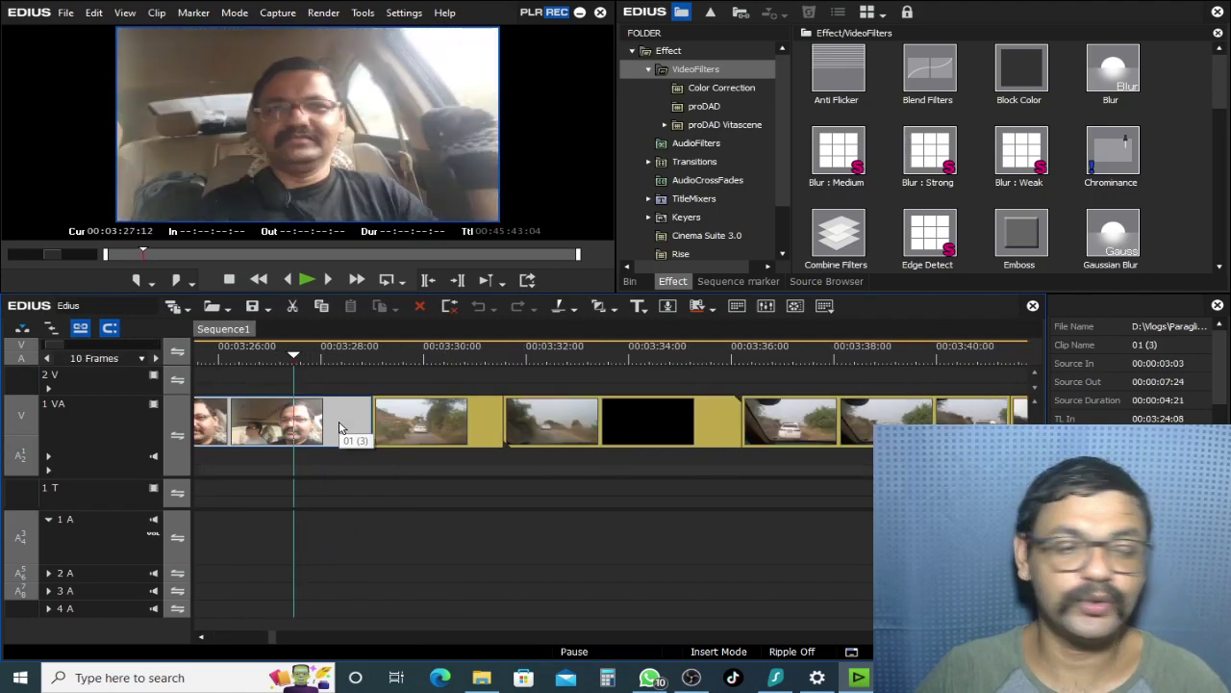
pyautogui.click(455, 384)
pyautogui.click(352, 384)
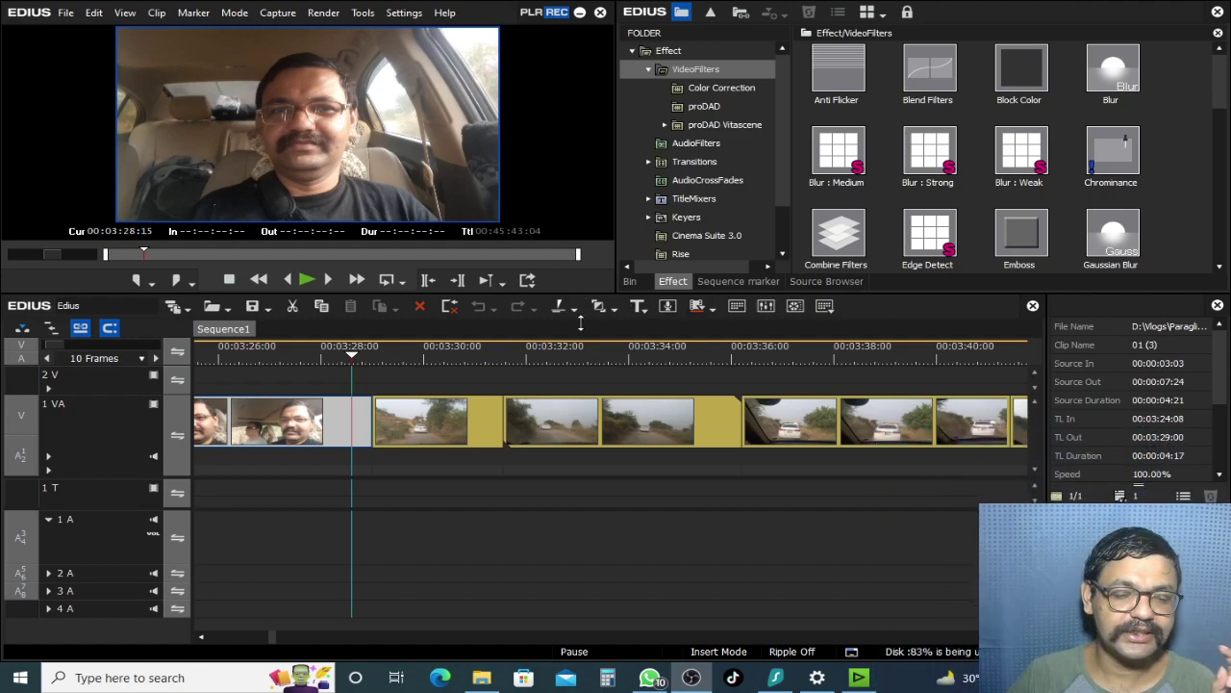
pyautogui.moveTo(581, 315); pyautogui.dragTo(691, 394)
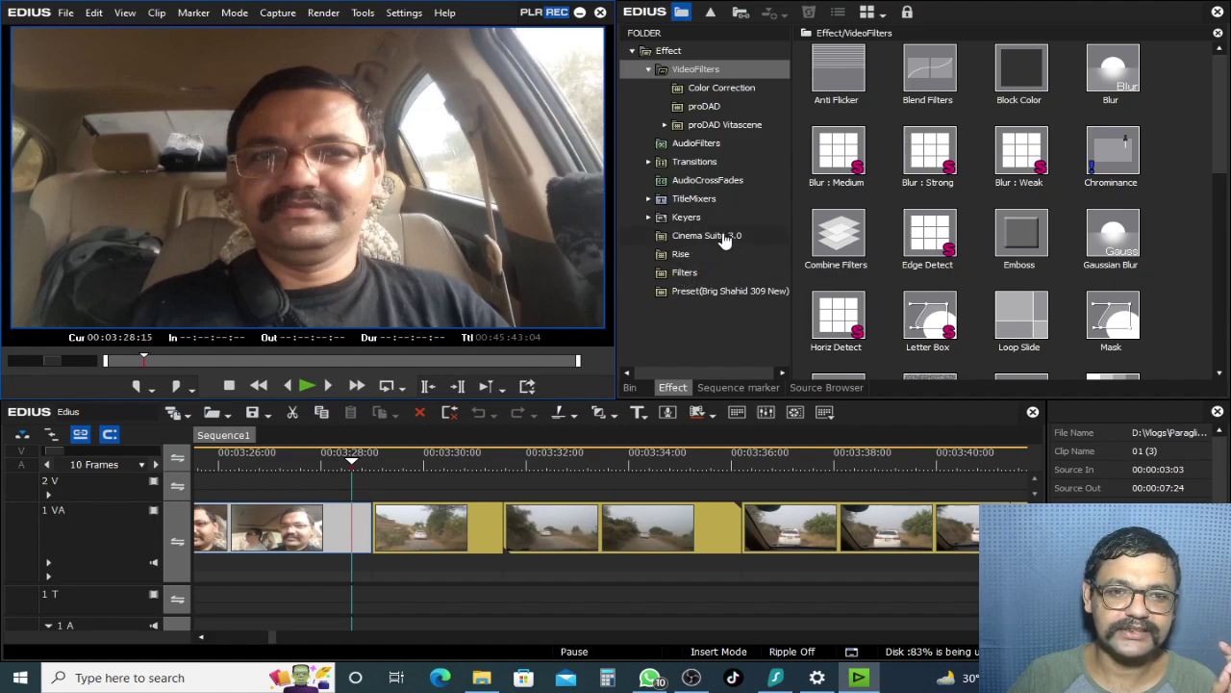
# Browse the GPU Accordion transitions, looking at the Narrow and Normal groups.
pyautogui.click(697, 162)
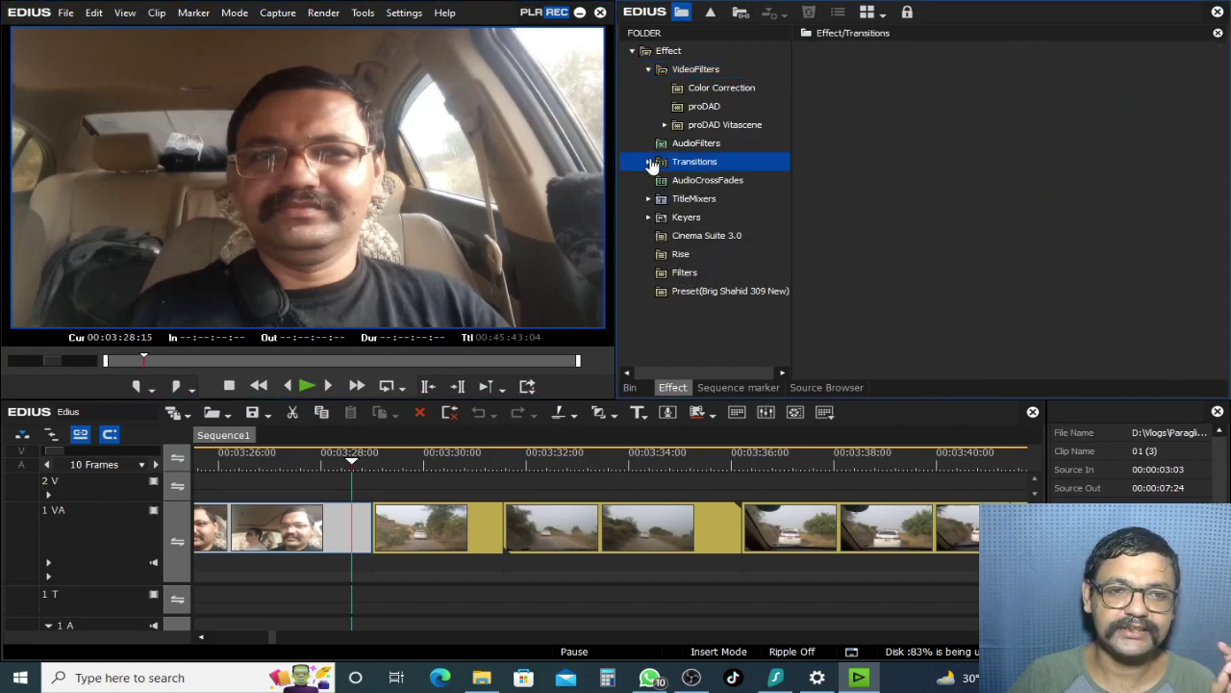
pyautogui.click(648, 162)
pyautogui.click(664, 236)
pyautogui.click(721, 73)
pyautogui.doubleClick(723, 73)
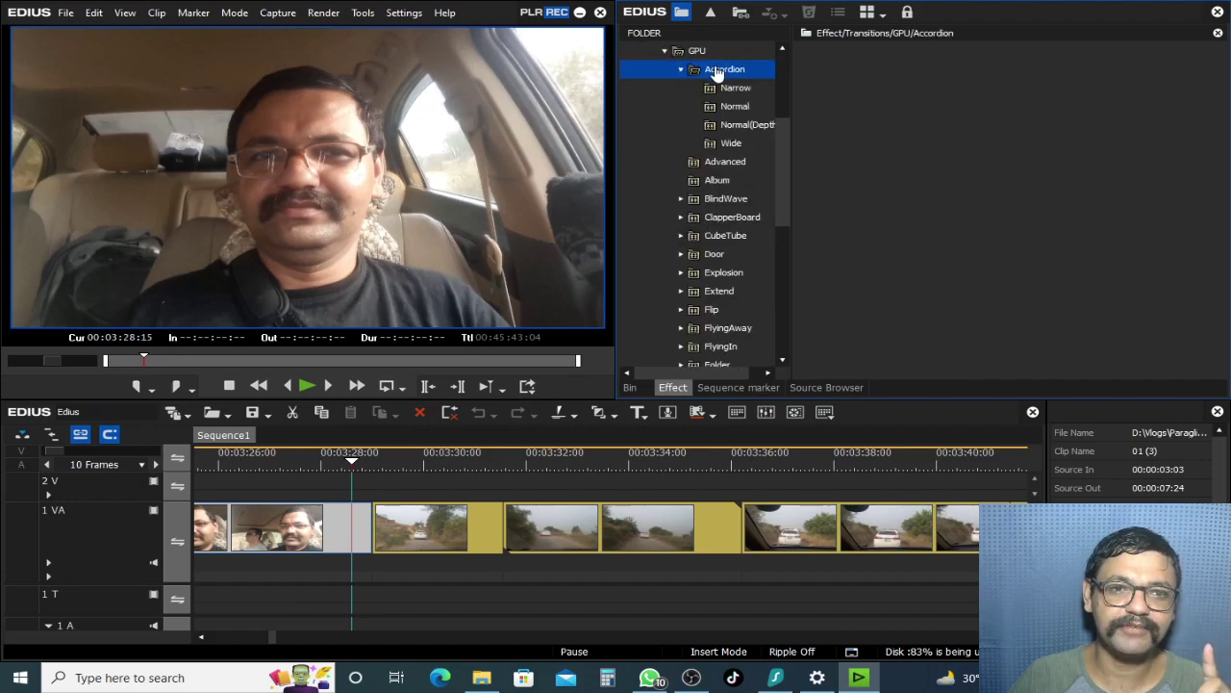
pyautogui.click(735, 87)
pyautogui.click(735, 105)
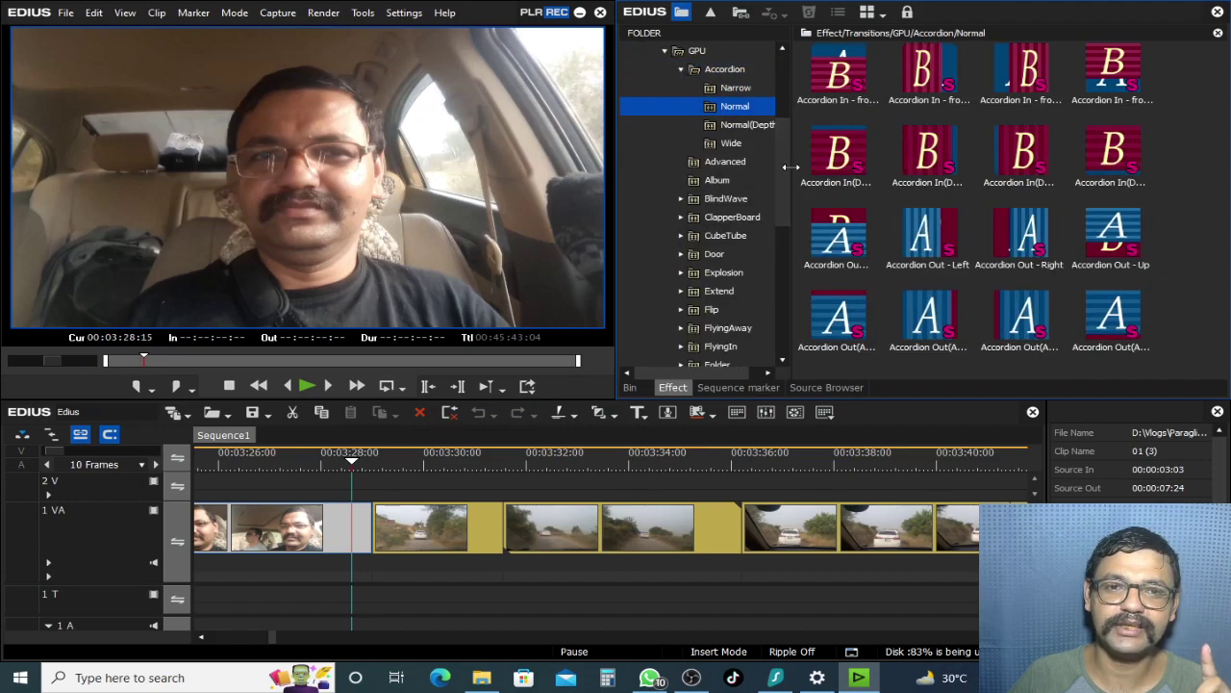
pyautogui.click(837, 154)
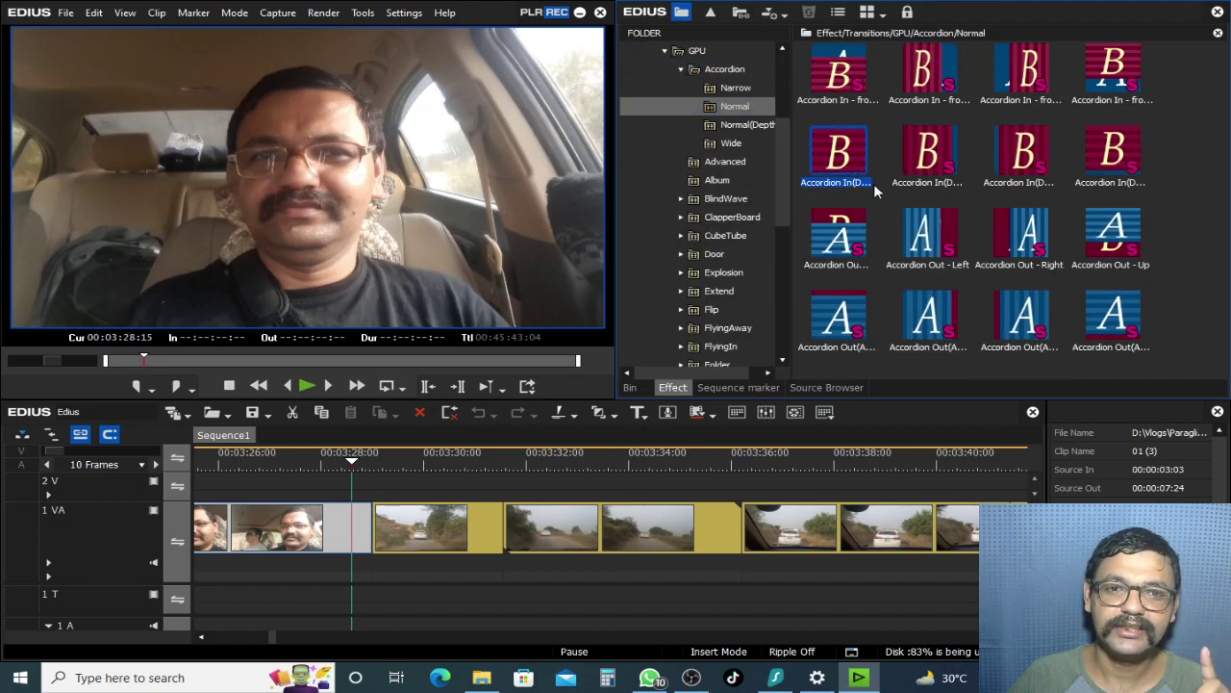
# Browse the GPU transitions in the Door, Tube and Twist groups, and collapse the Transitions folder.
pyautogui.click(714, 255)
pyautogui.doubleClick(715, 255)
pyautogui.click(745, 272)
pyautogui.click(931, 154)
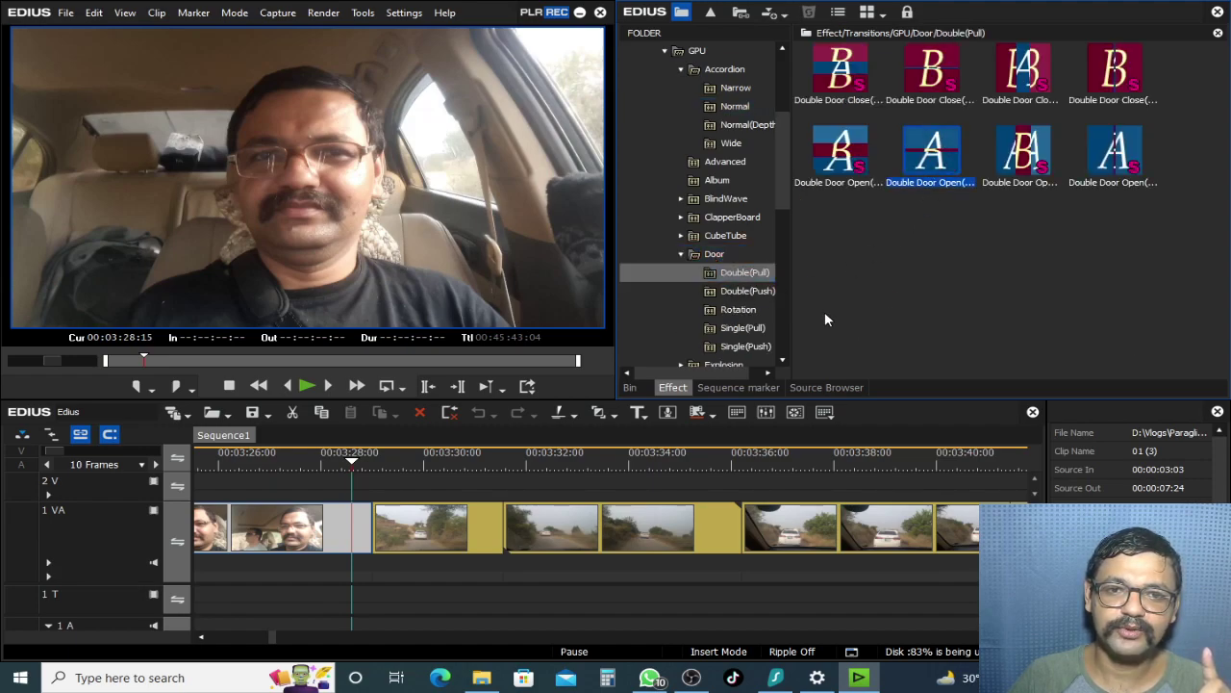
pyautogui.scroll(-6, 737, 310)
pyautogui.click(719, 255)
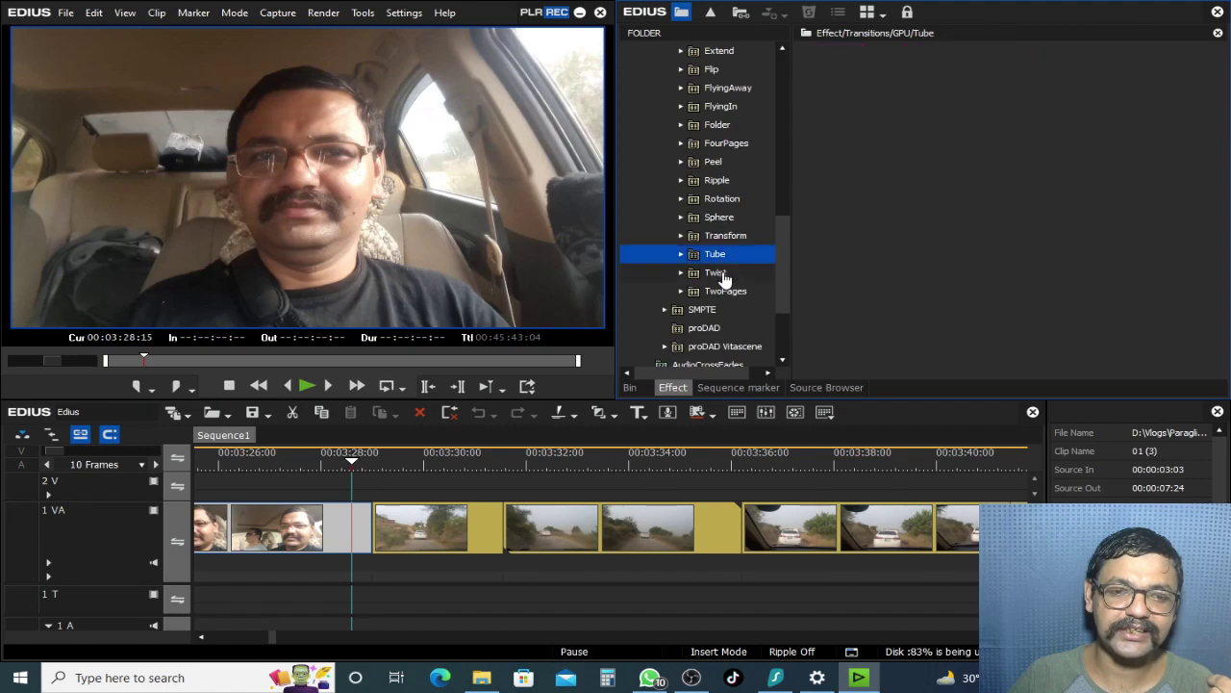
pyautogui.doubleClick(720, 273)
pyautogui.click(737, 304)
pyautogui.scroll(5, 735, 317)
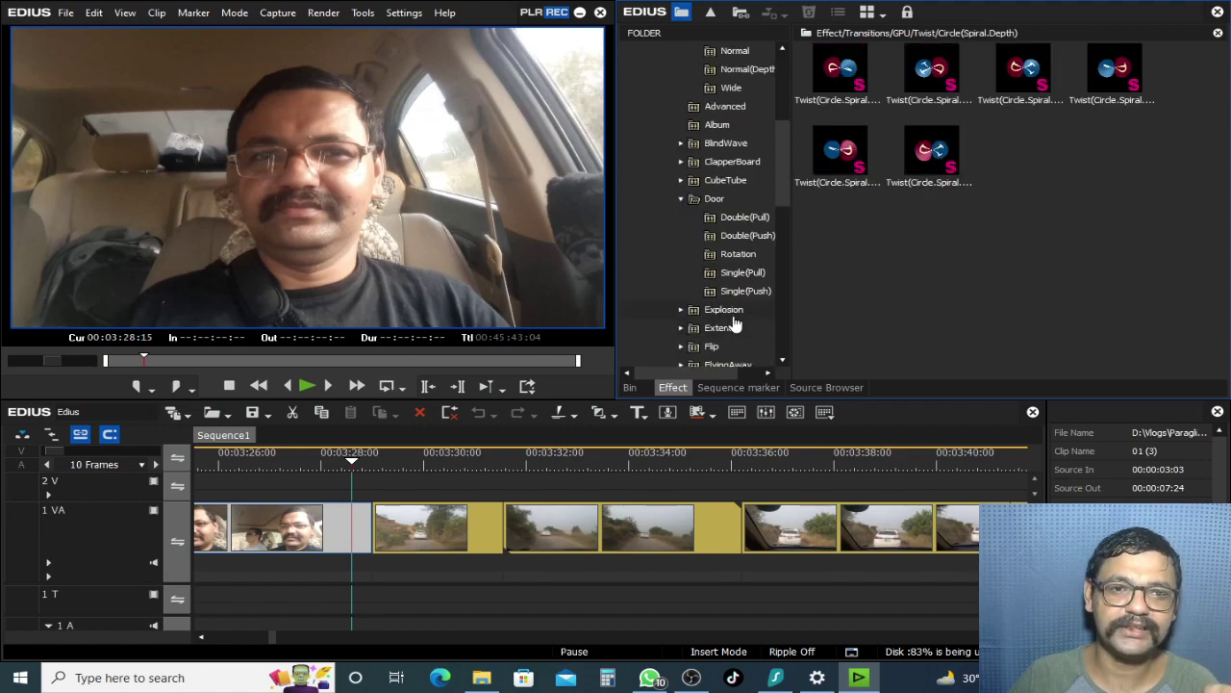
pyautogui.scroll(5, 733, 327)
pyautogui.click(650, 162)
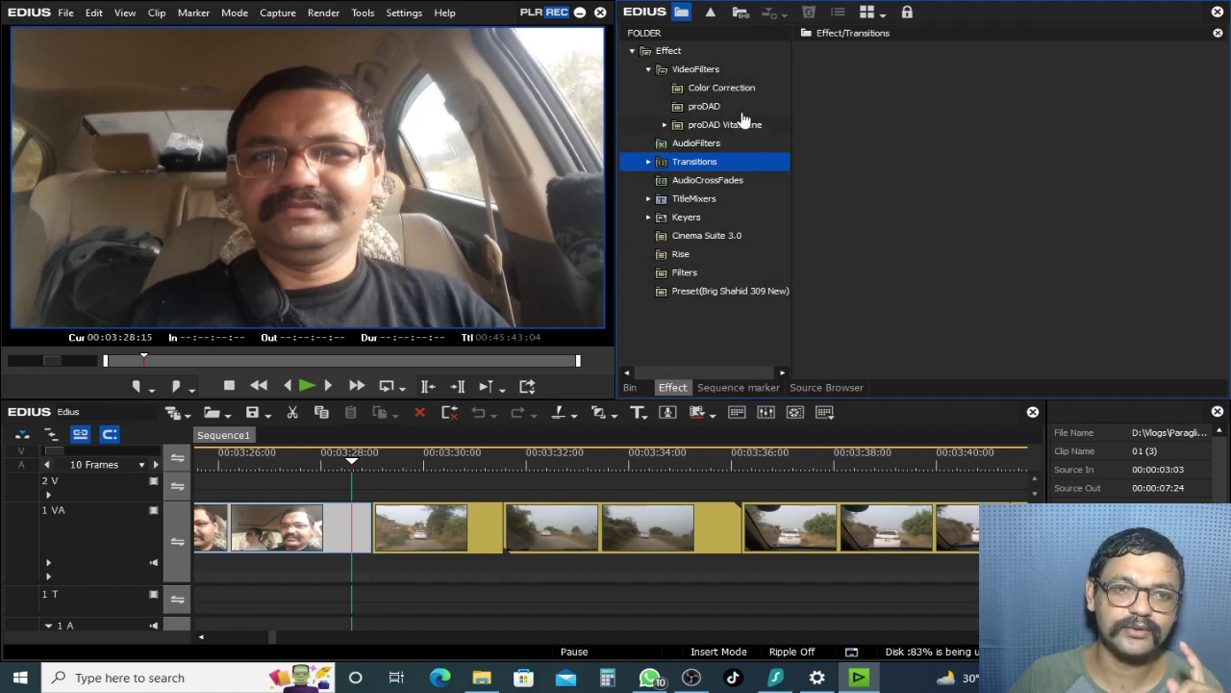
# Browse the video filters, looking at the Color Correction, proDAD and proDAD Vitascene groups.
pyautogui.click(702, 70)
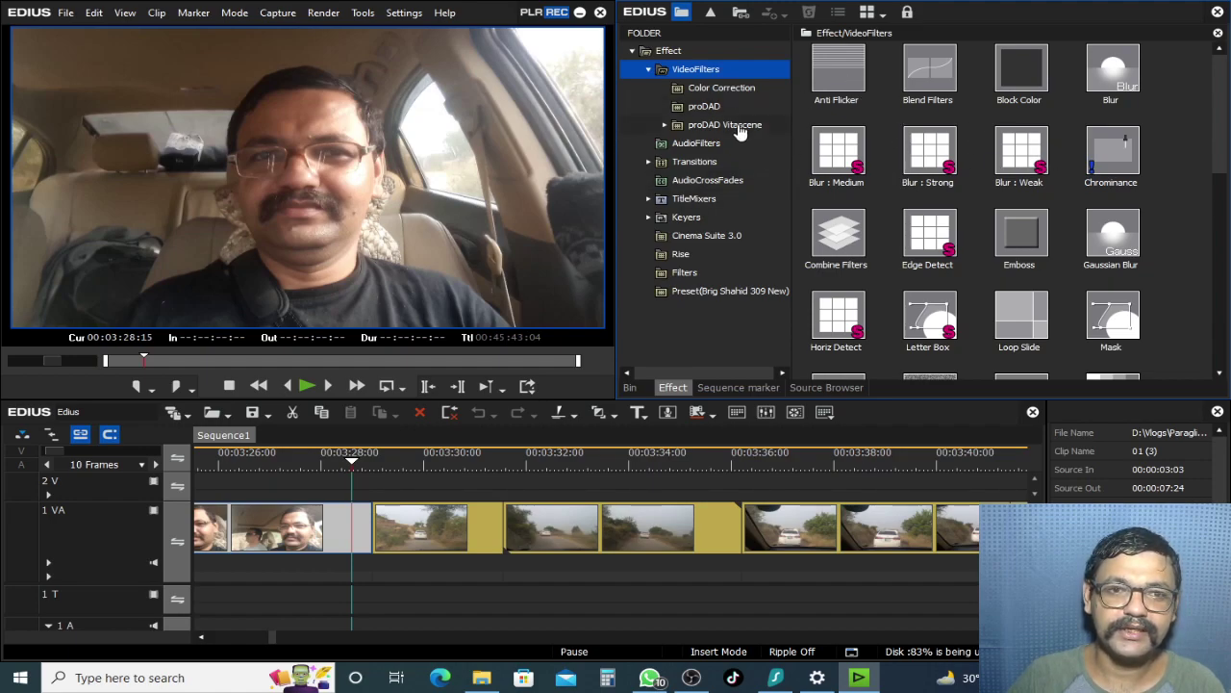
pyautogui.click(724, 89)
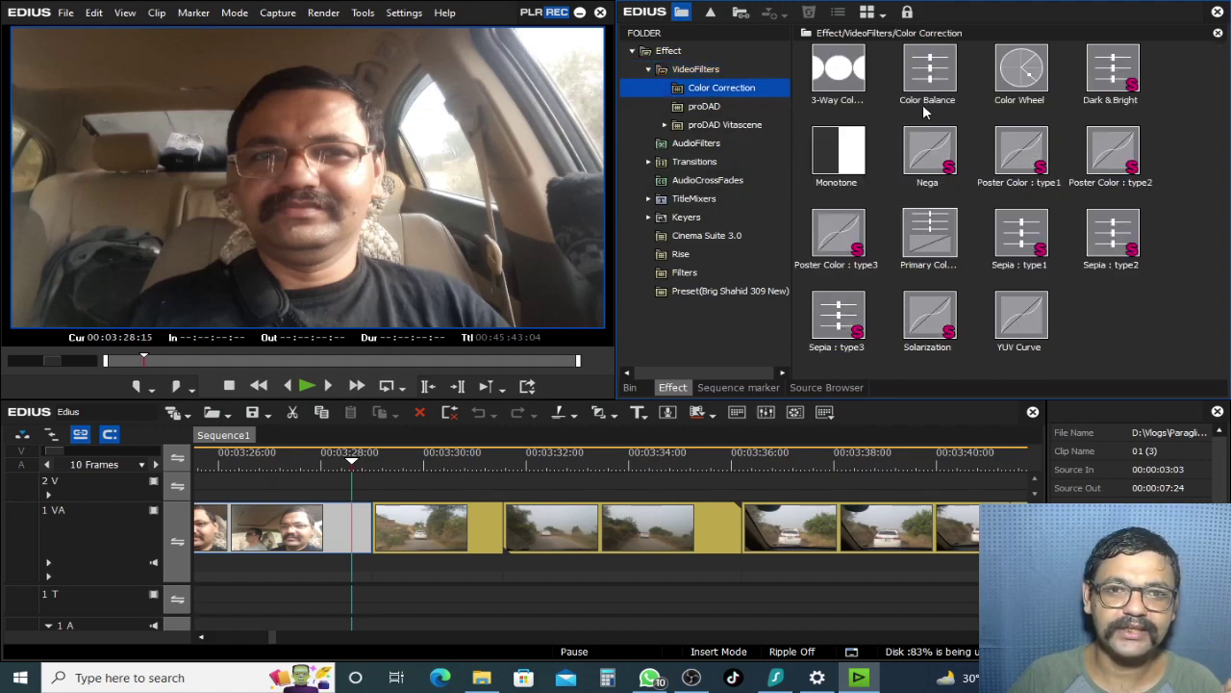
pyautogui.click(704, 107)
pyautogui.click(737, 129)
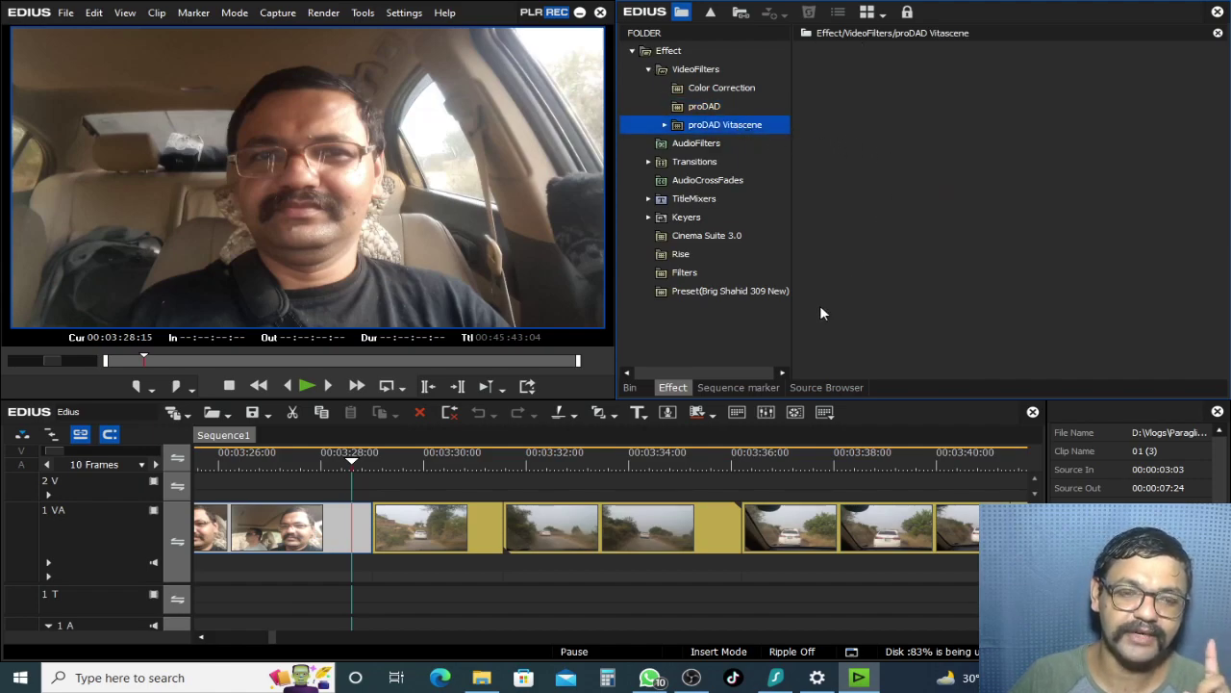
pyautogui.click(734, 90)
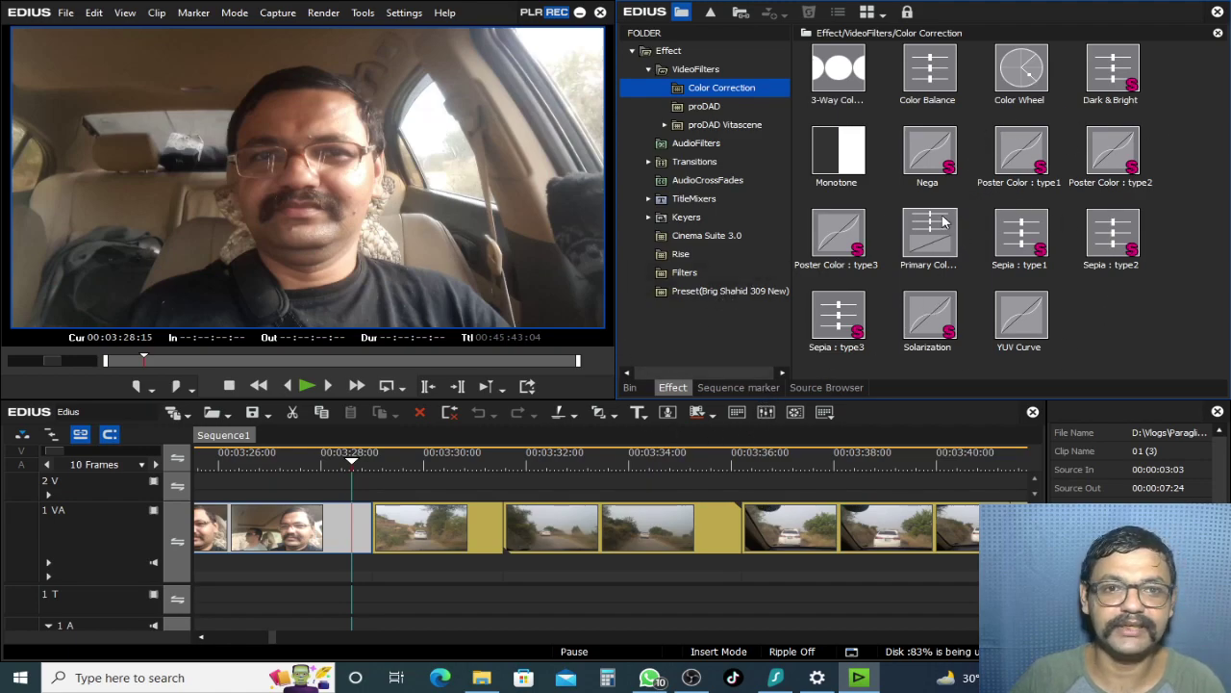
pyautogui.click(703, 70)
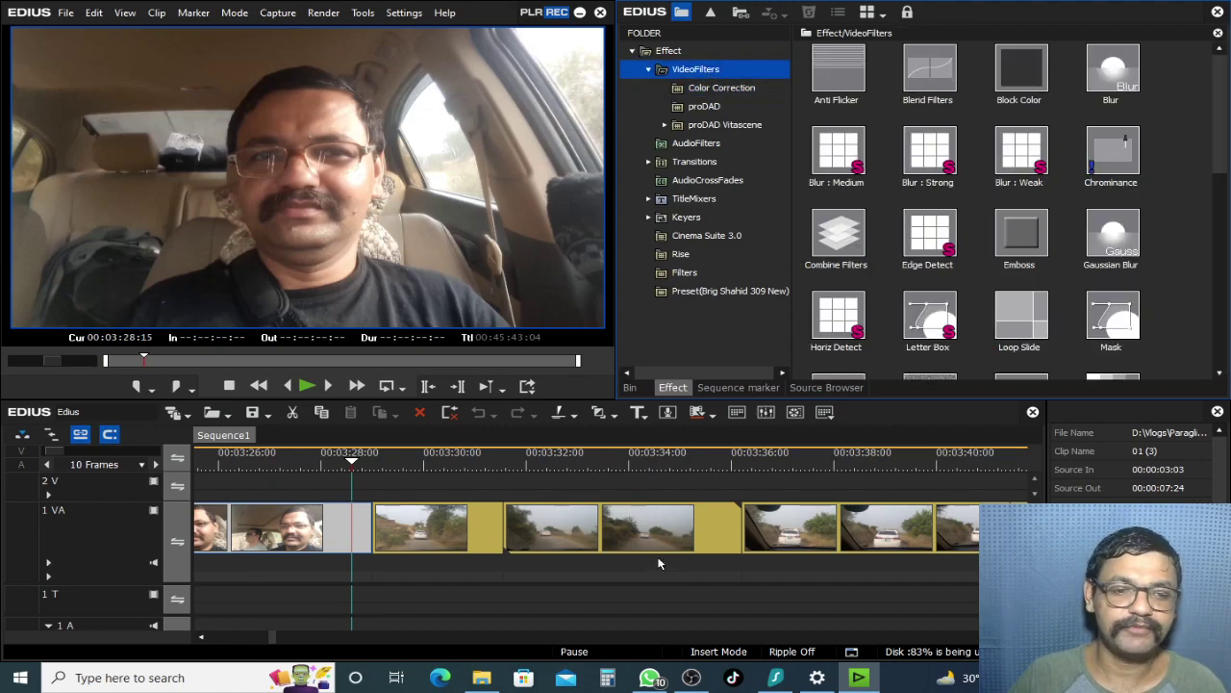
# Select clip 01 (5) on track 1 VA with the playhead at 00:03:29:00, and look through the full set of video filters.
pyautogui.click(419, 546)
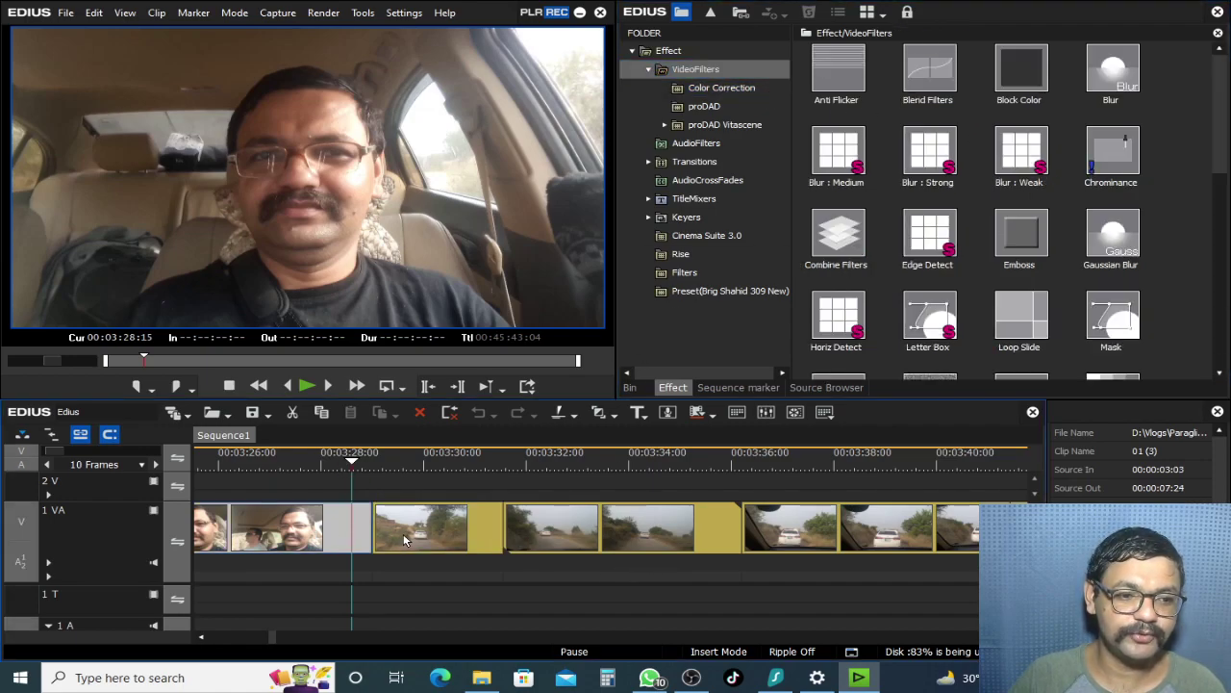
pyautogui.click(496, 540)
pyautogui.moveTo(361, 491)
pyautogui.mouseDown()
pyautogui.moveTo(374, 491)
pyautogui.moveTo(341, 491)
pyautogui.moveTo(390, 491)
pyautogui.moveTo(352, 492)
pyautogui.moveTo(373, 491)
pyautogui.mouseUp()
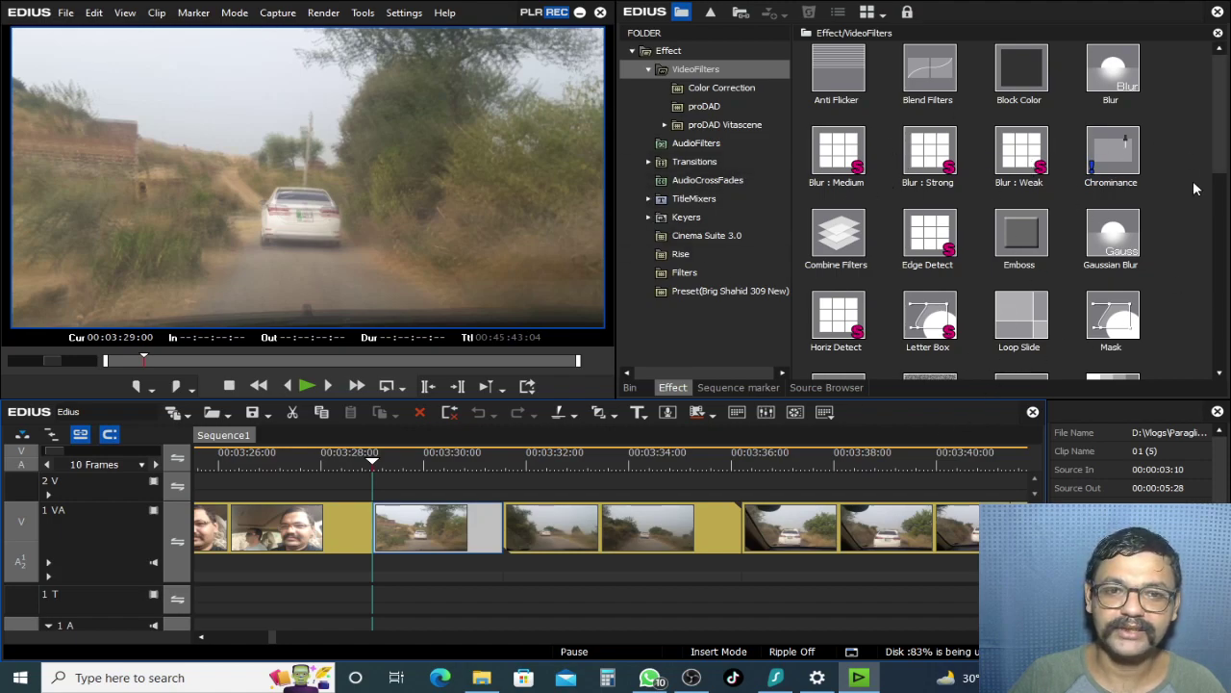
pyautogui.click(1043, 253)
pyautogui.scroll(-2, 1047, 269)
pyautogui.scroll(2, 1051, 289)
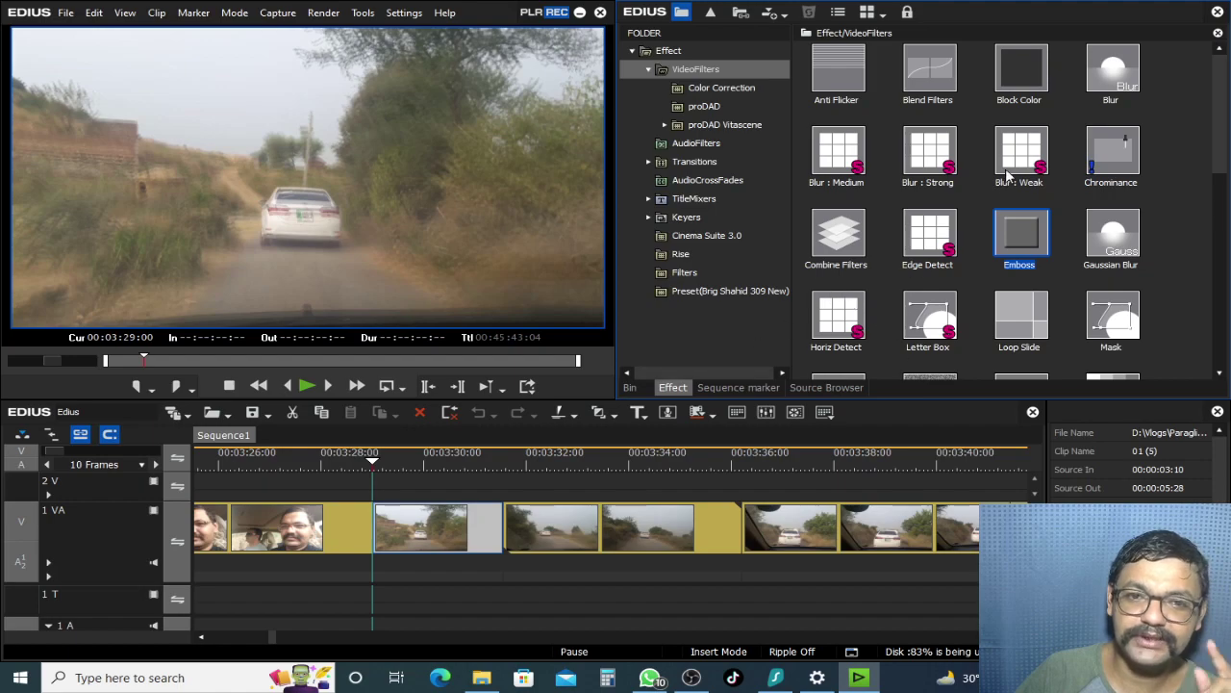
pyautogui.scroll(-10, 1062, 335)
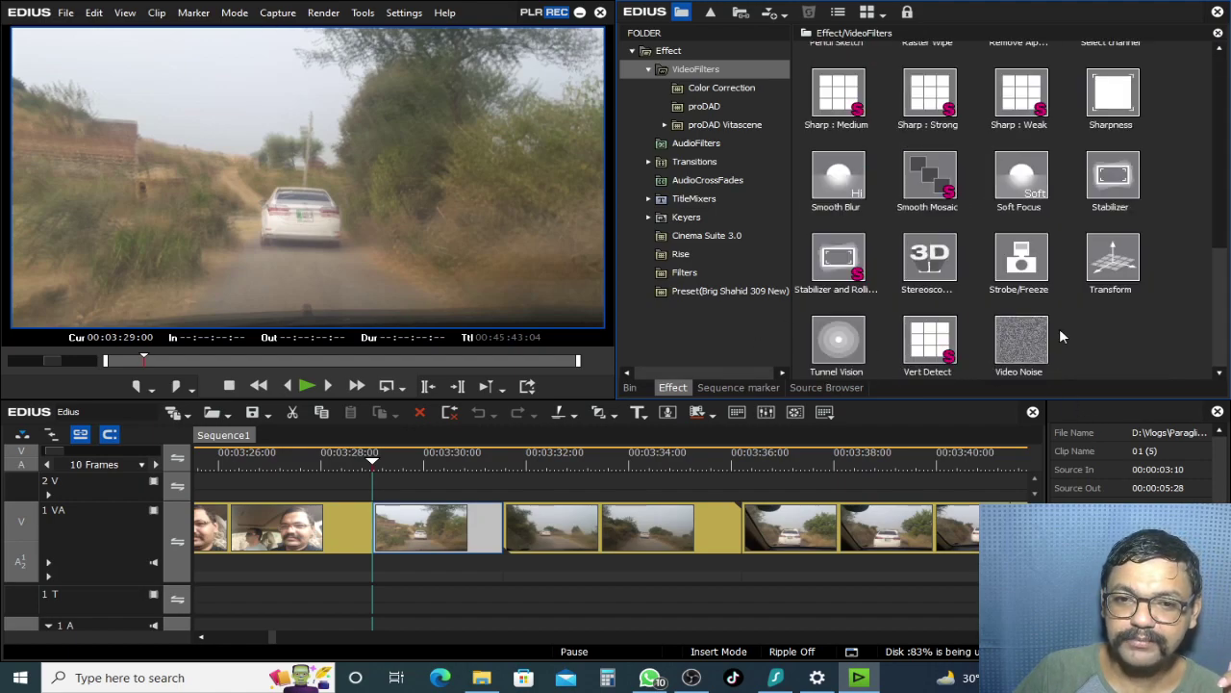
pyautogui.scroll(-2, 817, 476)
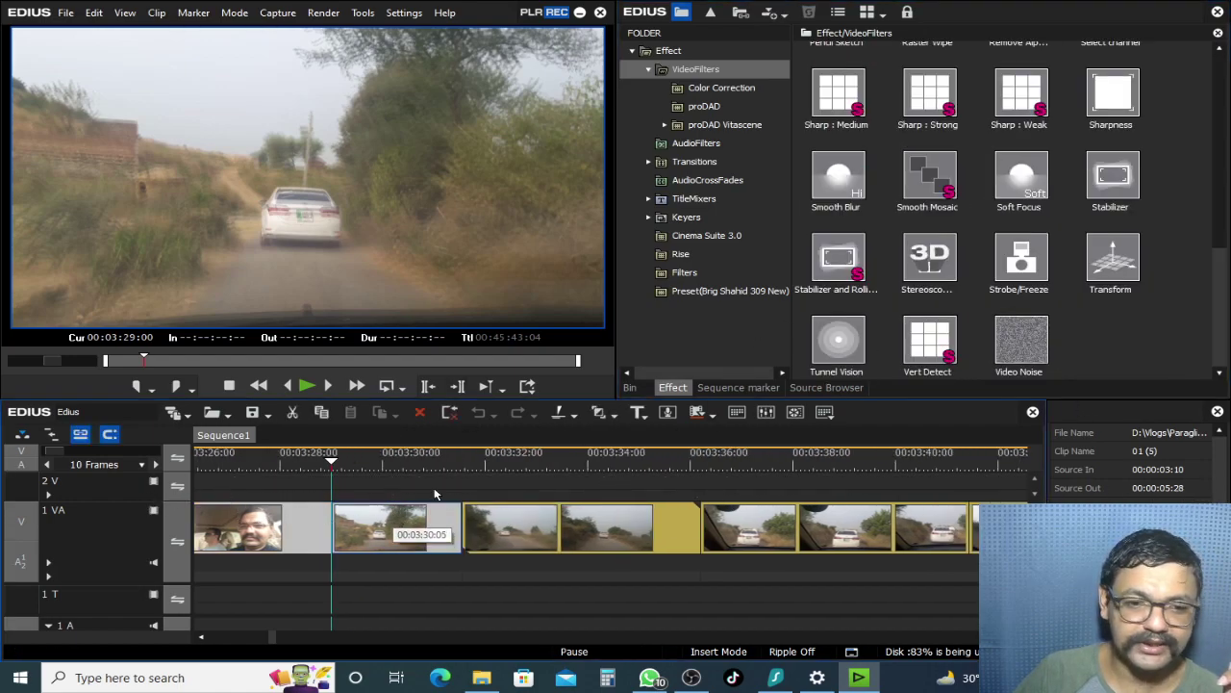
# Find the hiking clip 01 (23) on track 1 VA and play it from 00:05:10:06.
pyautogui.click(699, 459)
pyautogui.scroll(-3, 699, 459)
pyautogui.moveTo(699, 459)
pyautogui.mouseDown()
pyautogui.moveTo(1024, 462)
pyautogui.moveTo(709, 462)
pyautogui.mouseUp()
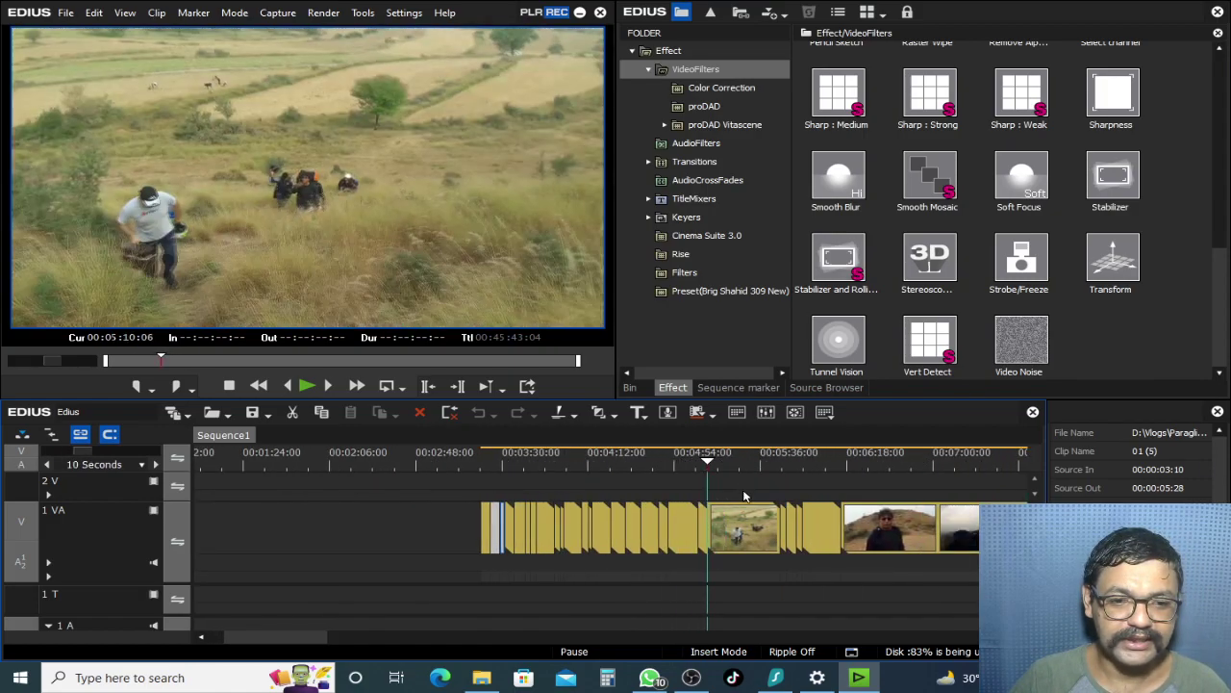
pyautogui.scroll(4, 709, 461)
pyautogui.press('space')
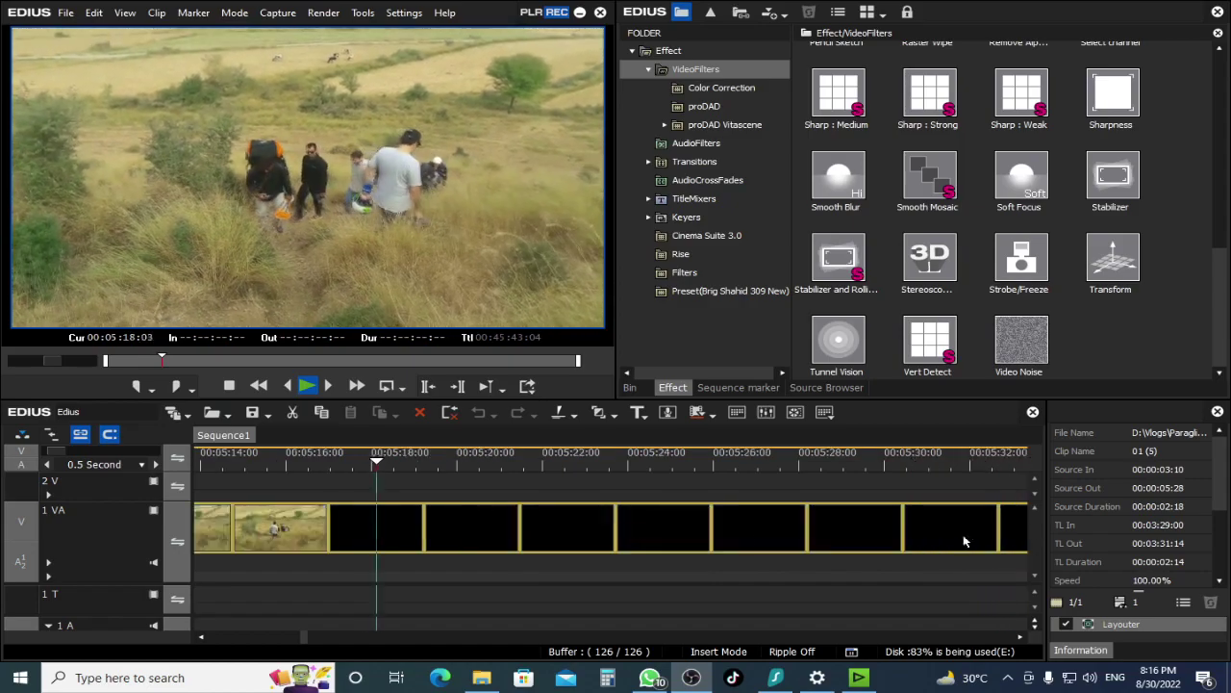
pyautogui.scroll(-5, 522, 536)
pyautogui.scroll(4, 420, 528)
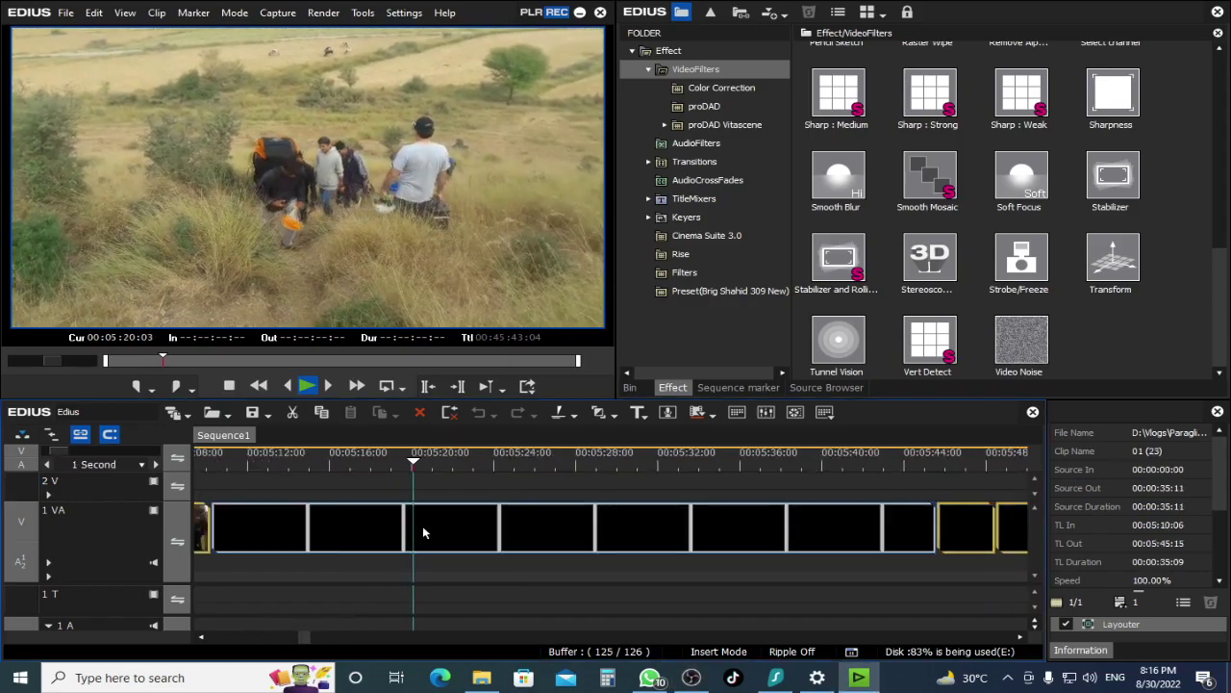
# Split clip 01 (23) at 00:05:20:05 and place a copy of its first part directly above on track 2 V, starting at 00:05:10:06.
pyautogui.moveTo(359, 456); pyautogui.dragTo(348, 532)
pyautogui.click(255, 456)
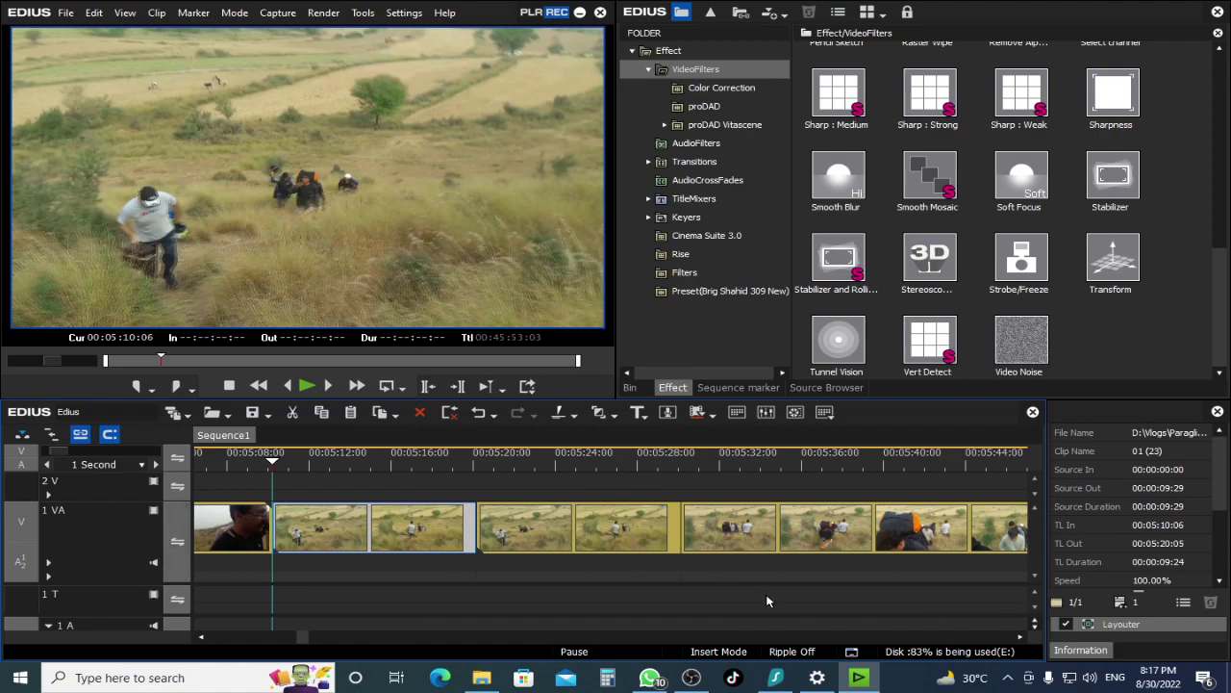
pyautogui.hotkey('ctrl', 'z')
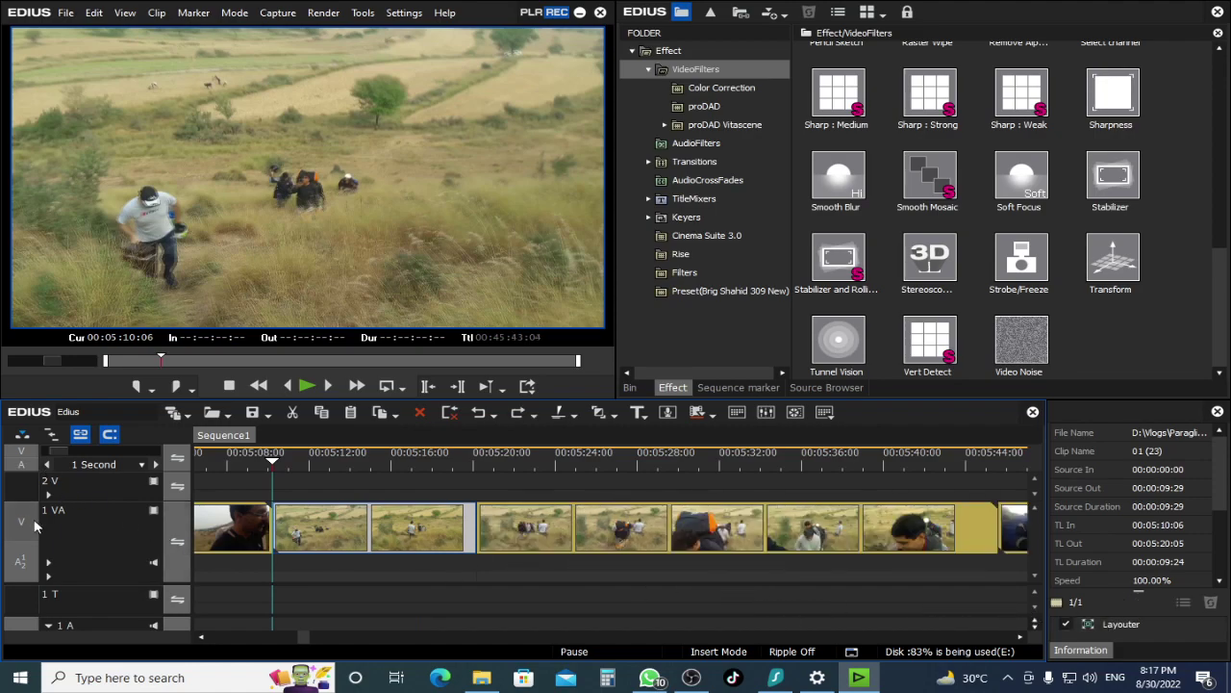
pyautogui.click(88, 493)
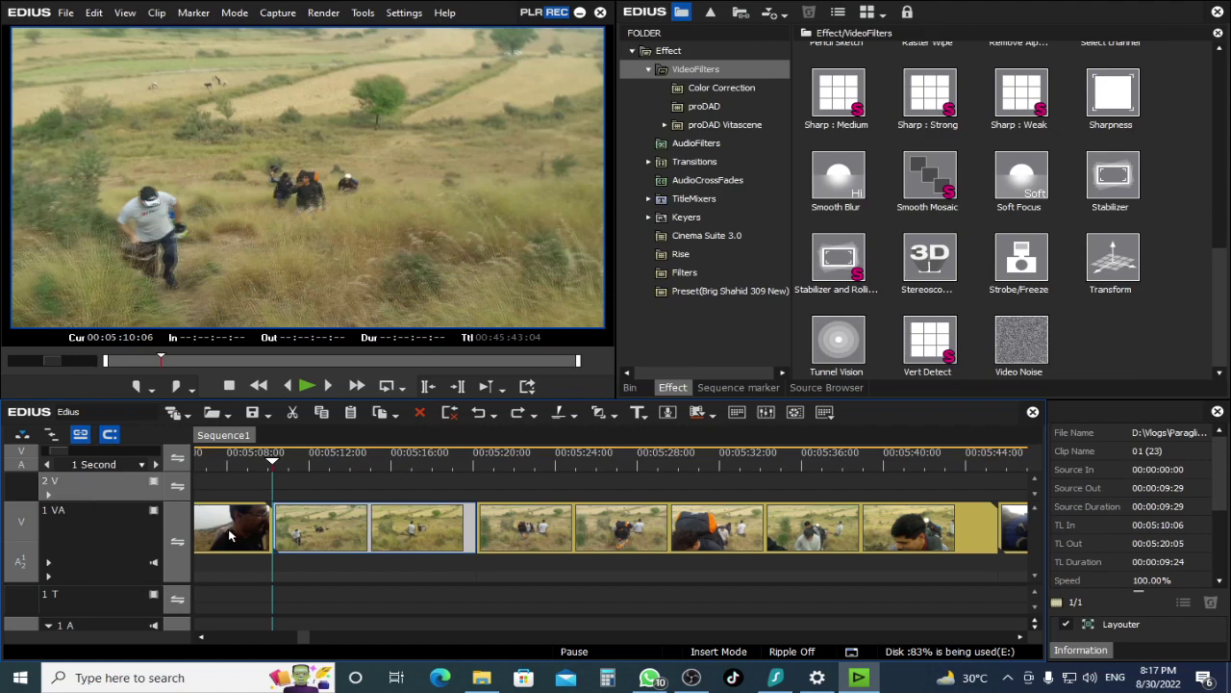
pyautogui.hotkey('ctrl', 'v')
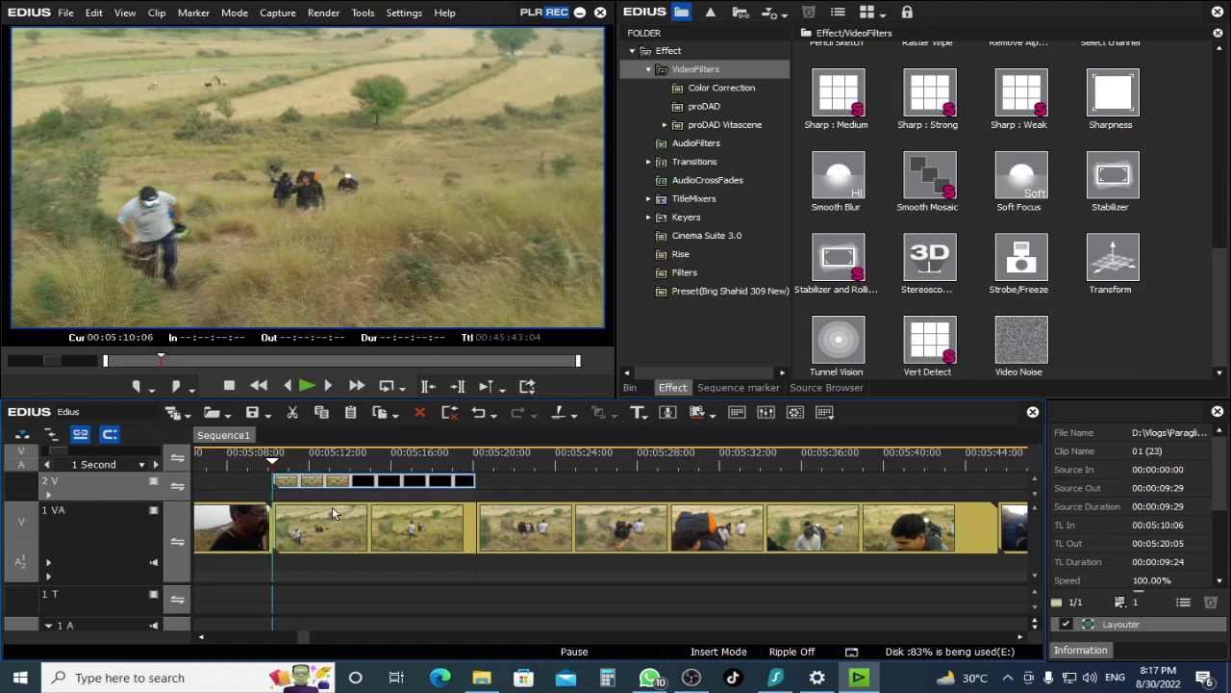
# Play the hiking section around 00:05:12:00 to examine the camera shake, and look through the video filters.
pyautogui.scroll(2, 327, 530)
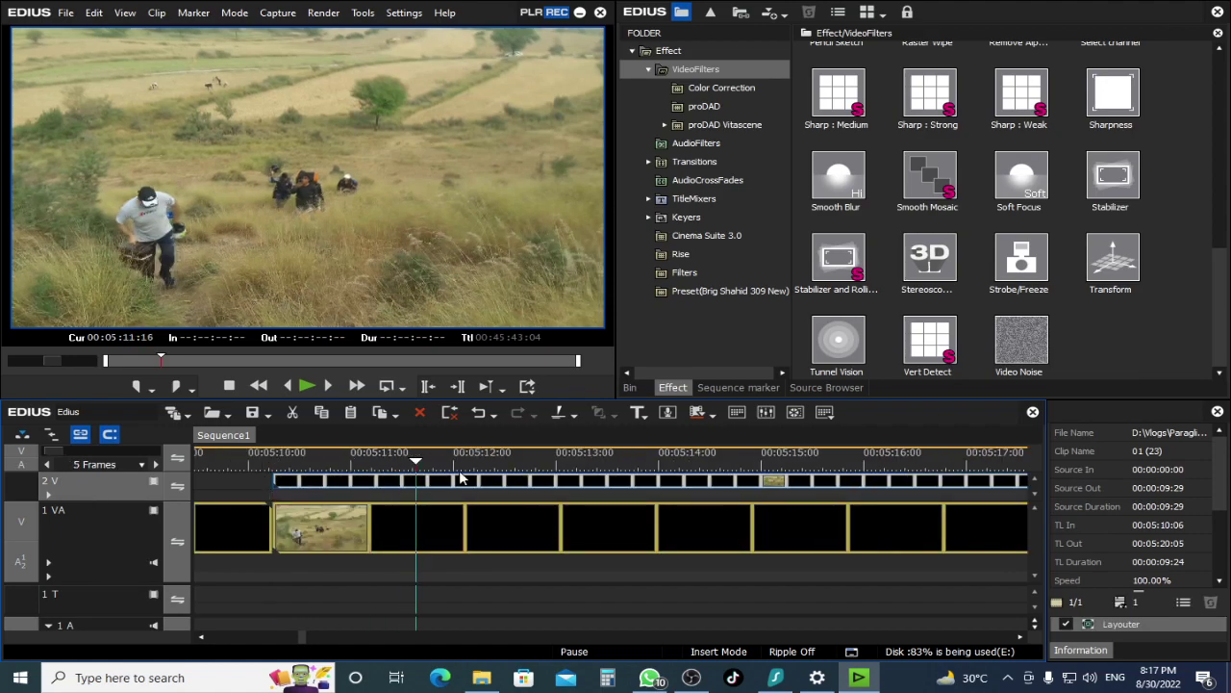
pyautogui.click(453, 454)
pyautogui.scroll(-2, 338, 480)
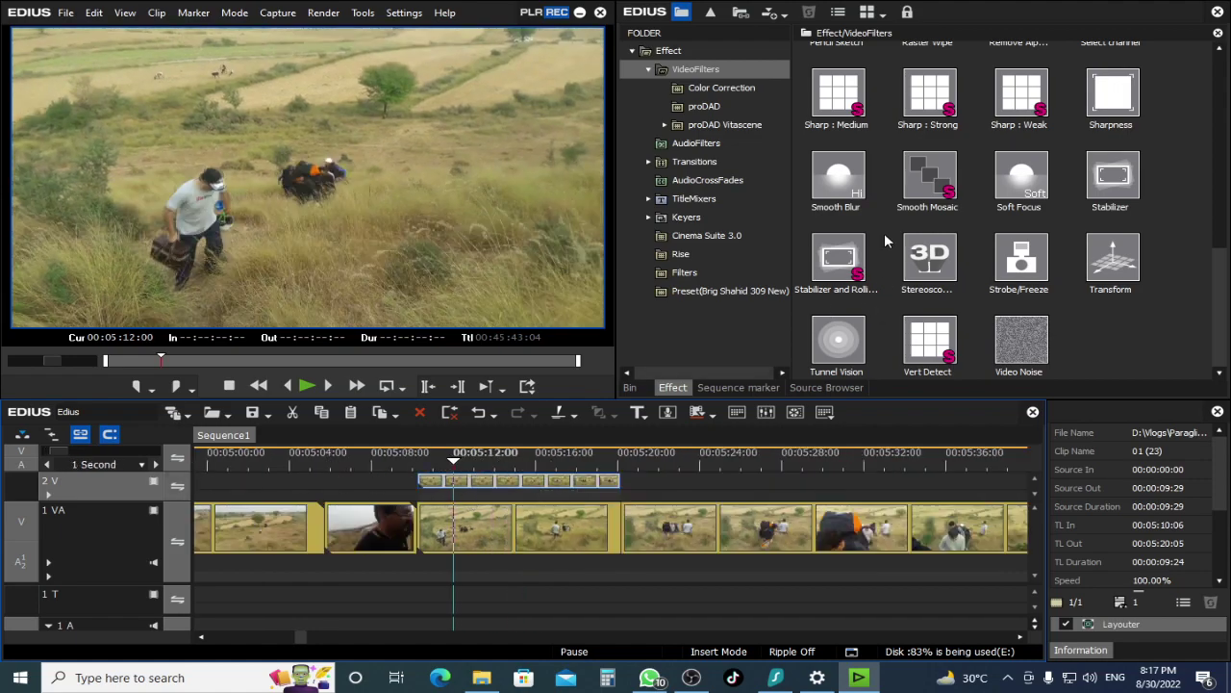
pyautogui.scroll(10, 872, 346)
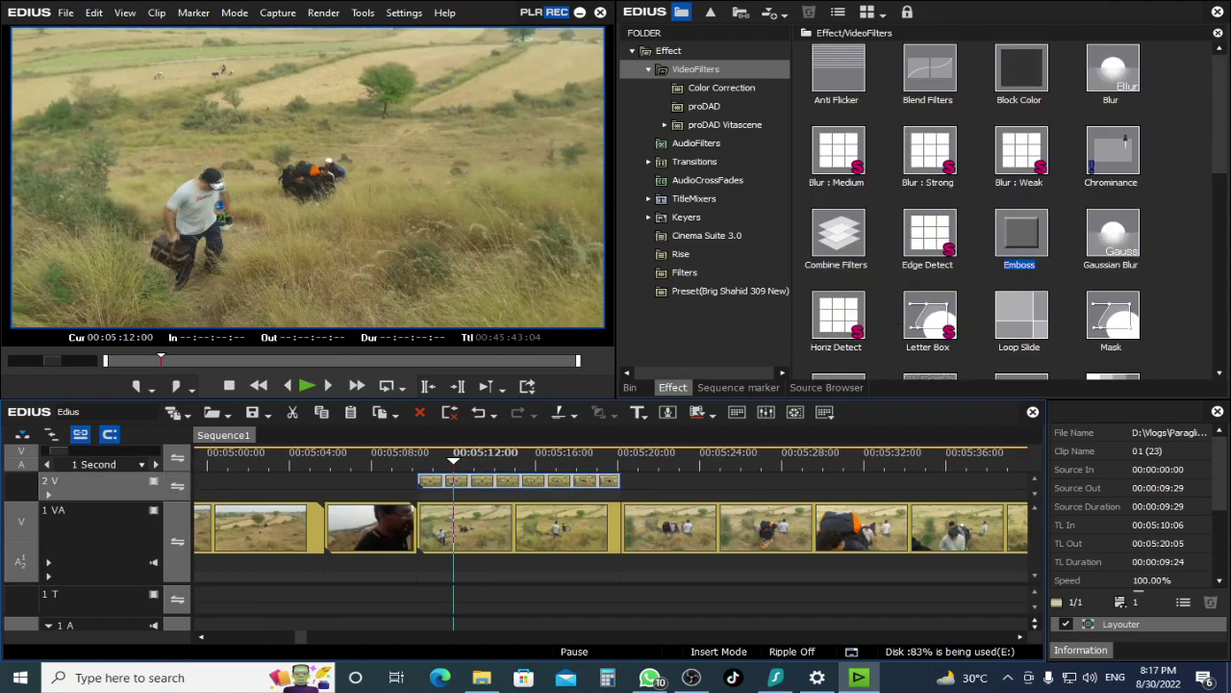
pyautogui.scroll(-3, 1162, 287)
pyautogui.press('space')
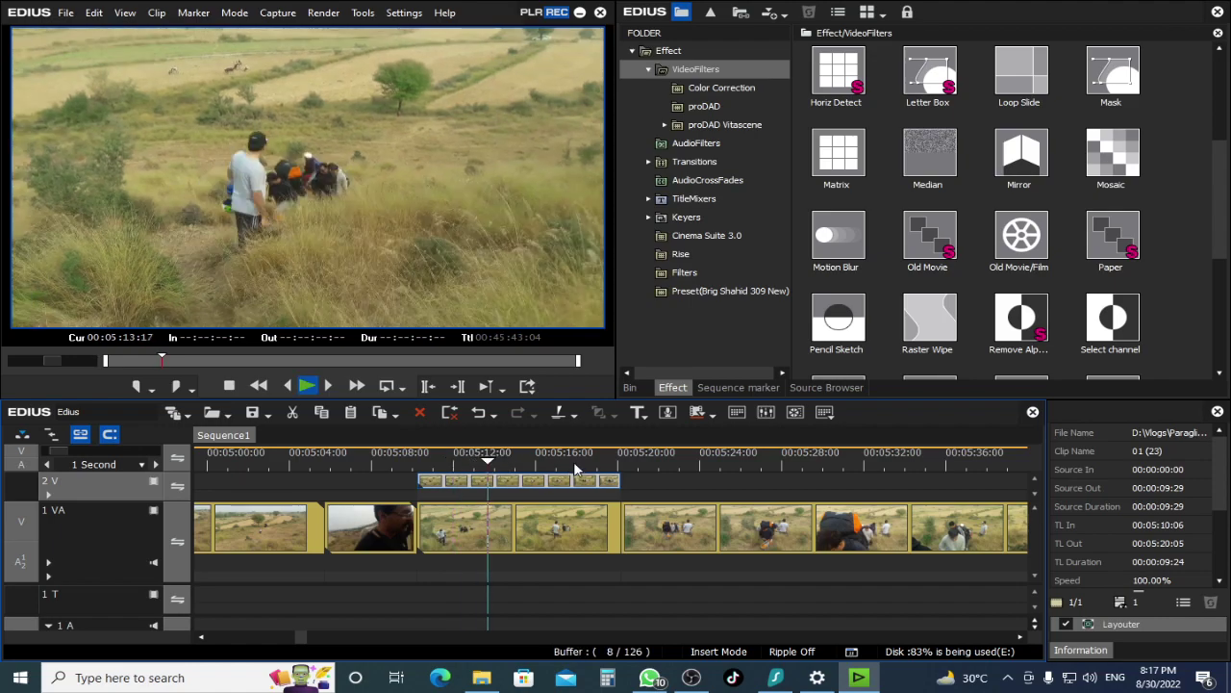
pyautogui.click(434, 460)
pyautogui.press('space')
pyautogui.press('space')
# Apply the Stabilizer video filter to the copied clip on track 2 V.
pyautogui.moveTo(1220, 219); pyautogui.dragTo(1220, 296)
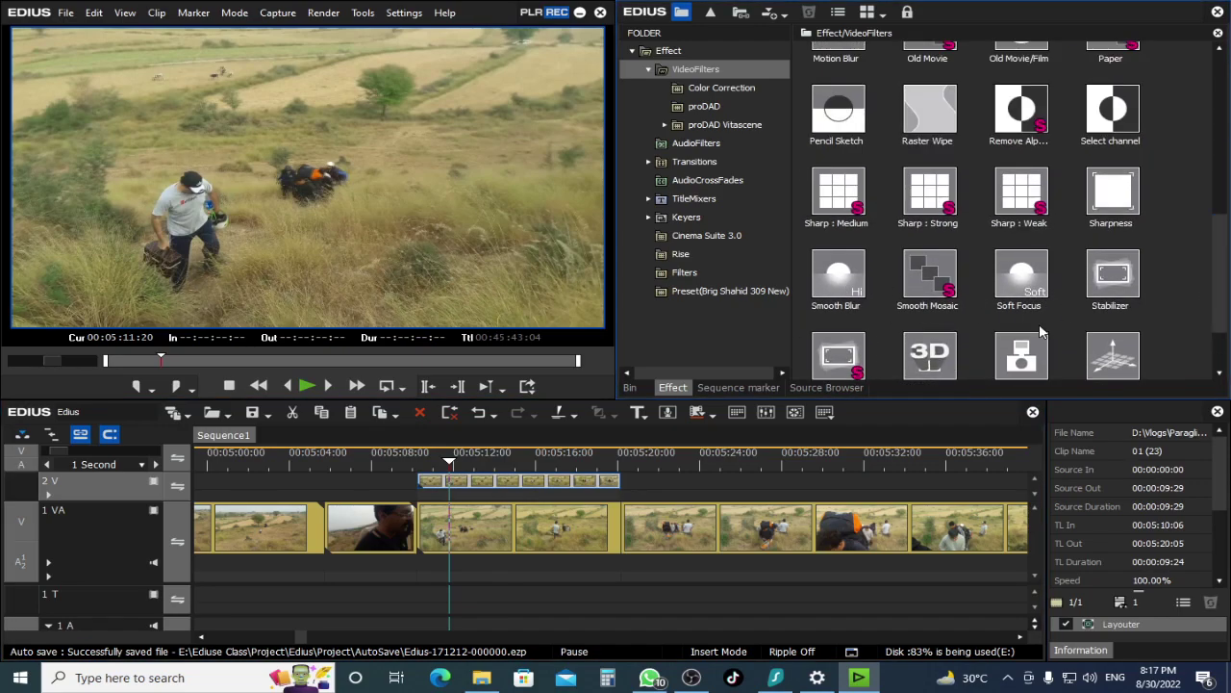
pyautogui.click(489, 513)
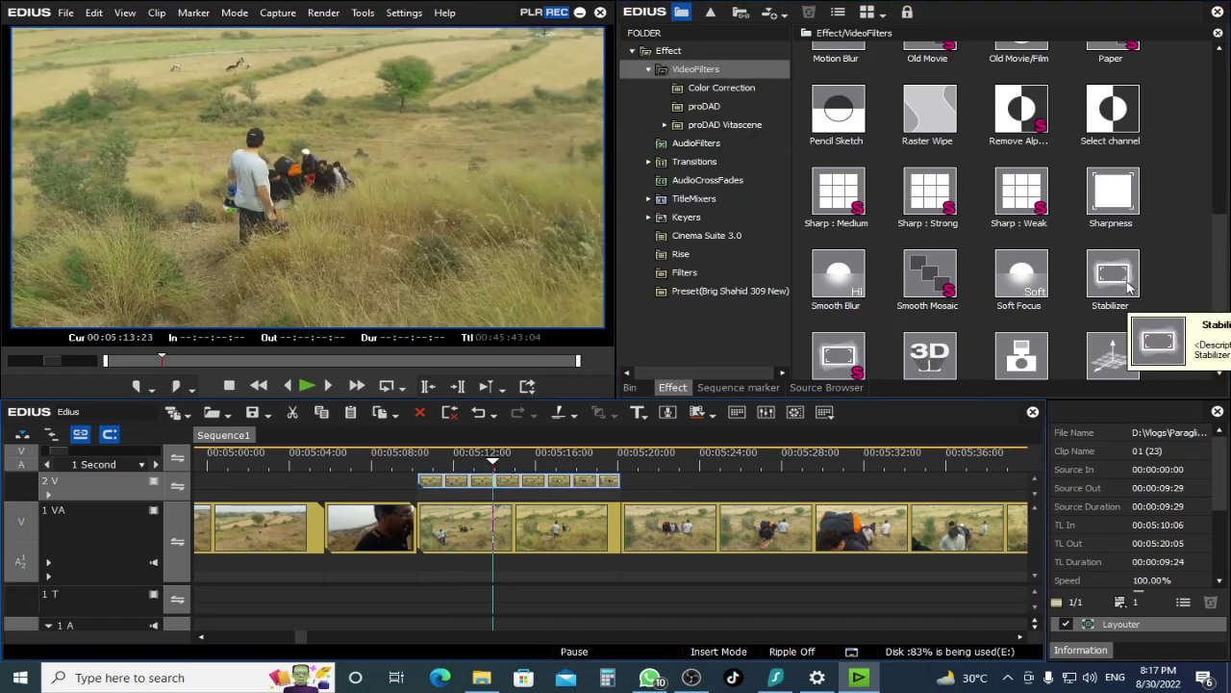
pyautogui.moveTo(1127, 281); pyautogui.dragTo(486, 488)
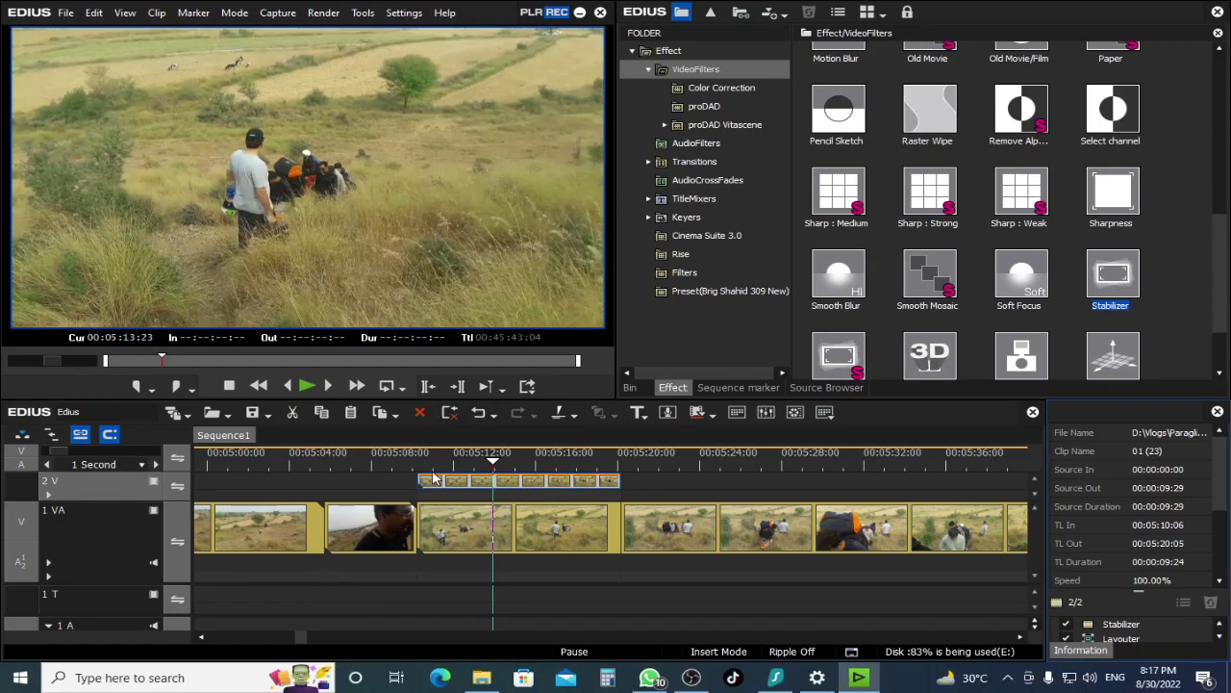
# Play the stabilized clip on track 2 V from its start at 00:05:10:06 to check its motion.
pyautogui.click(419, 464)
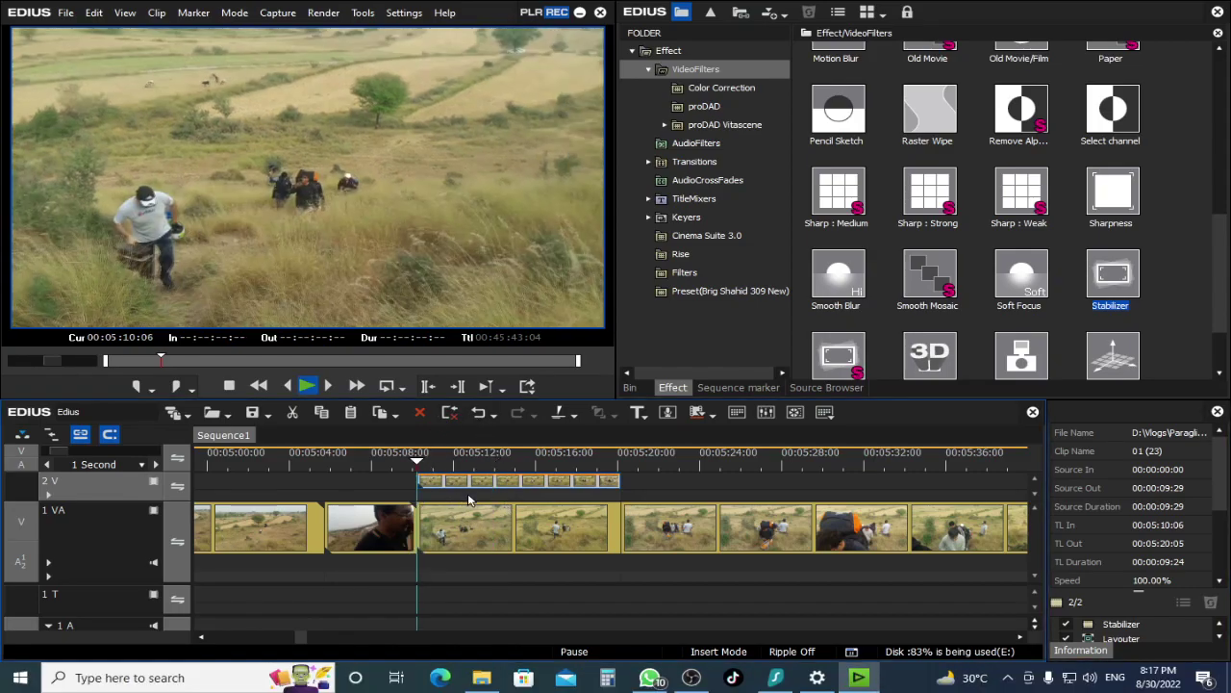
pyautogui.press('space')
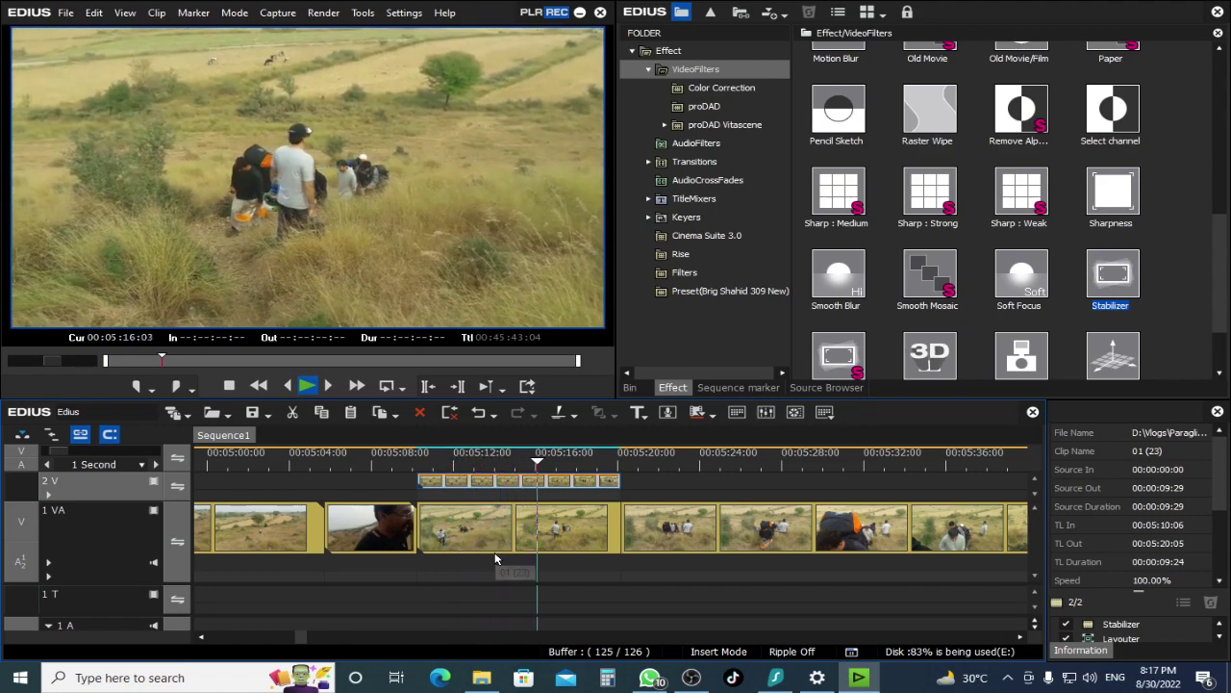
pyautogui.click(470, 532)
pyautogui.press('space')
pyautogui.press('space')
pyautogui.press('space')
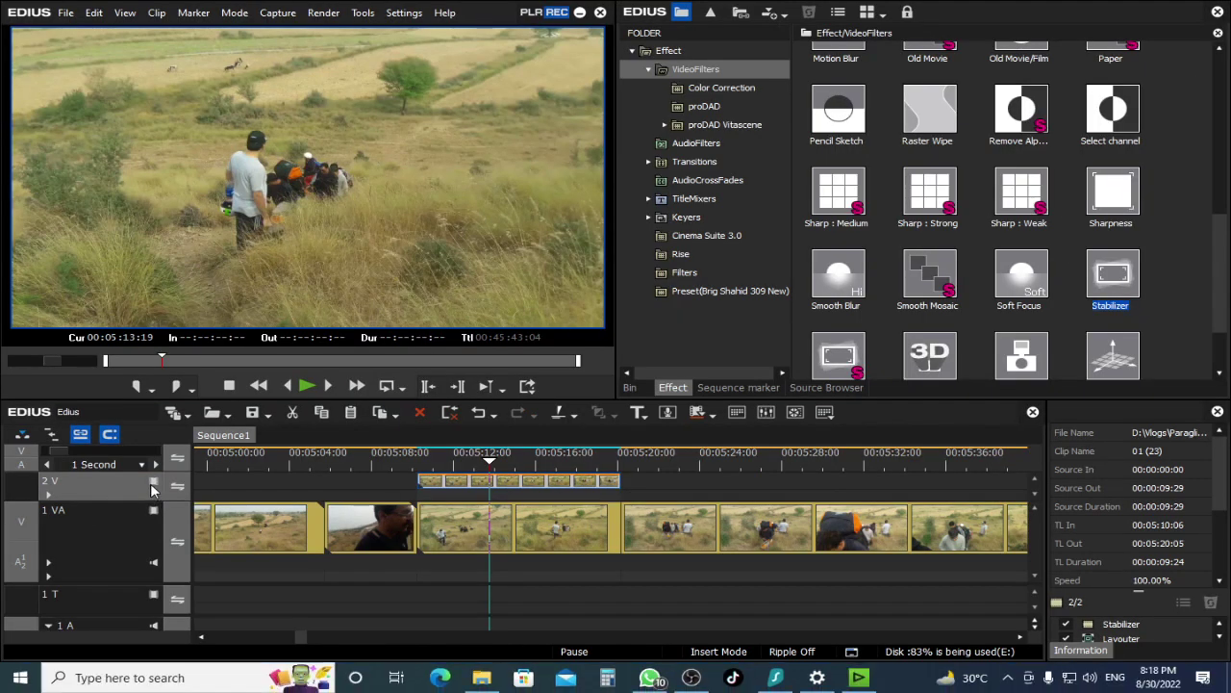
# Mute the video of track 2 V and play the original clip on track 1 VA for comparison.
pyautogui.click(155, 483)
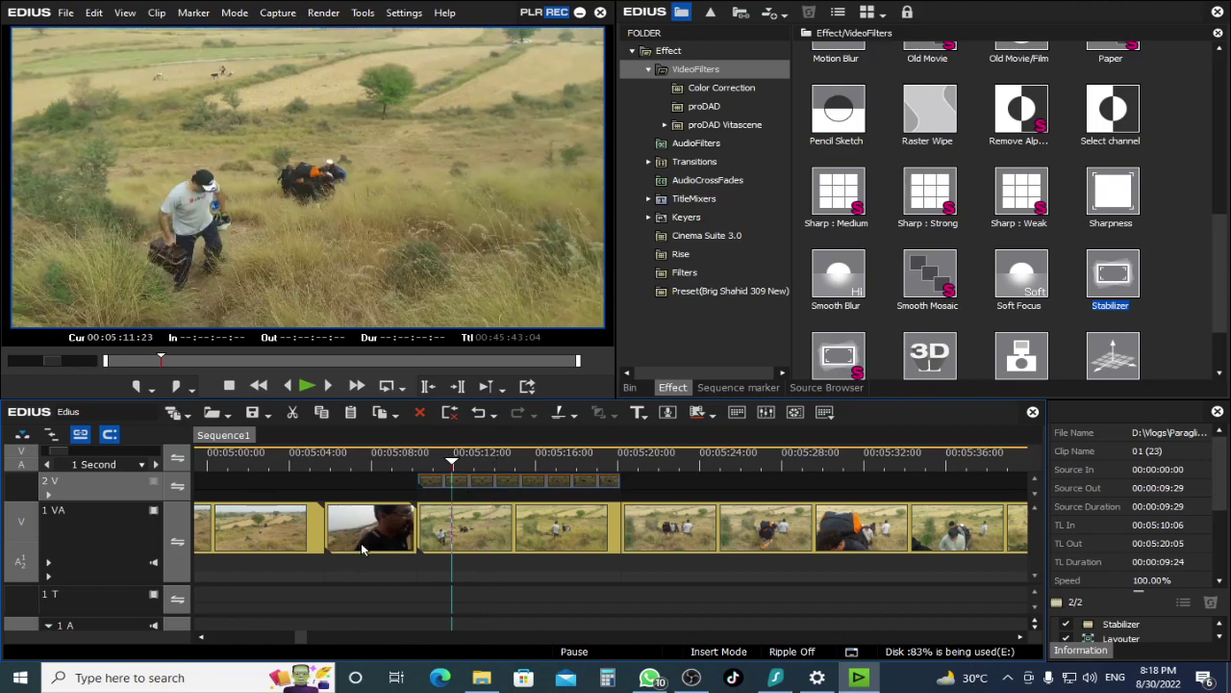
pyautogui.press('space')
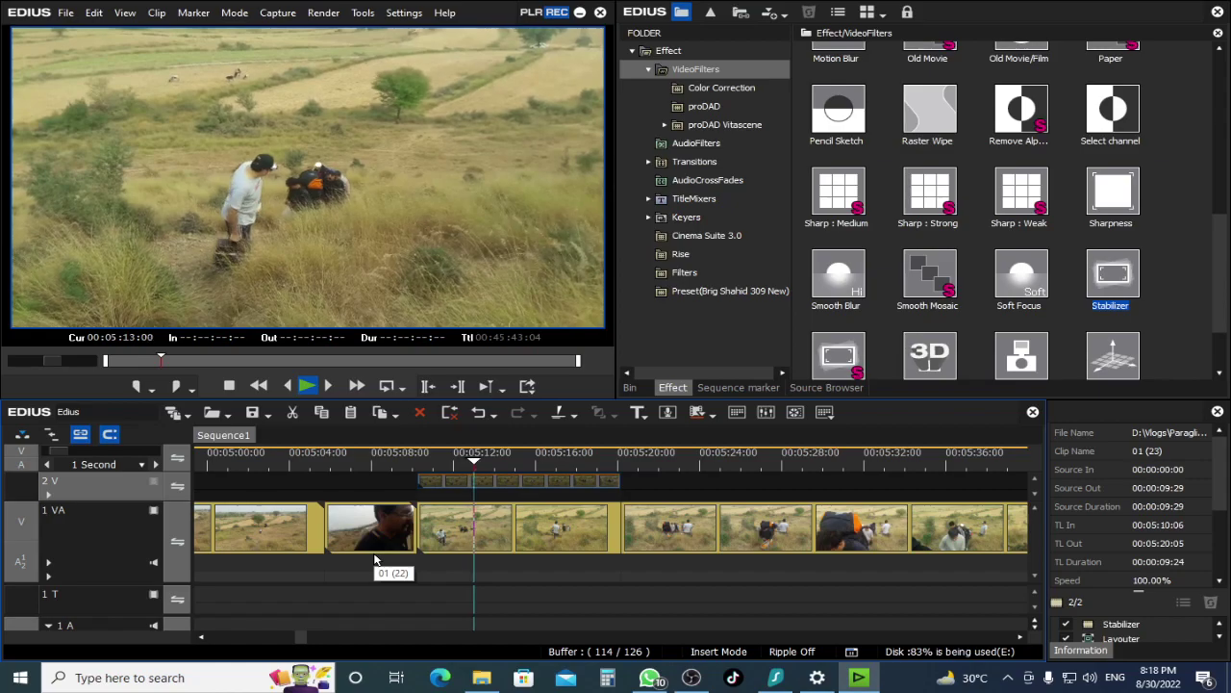
pyautogui.click(419, 575)
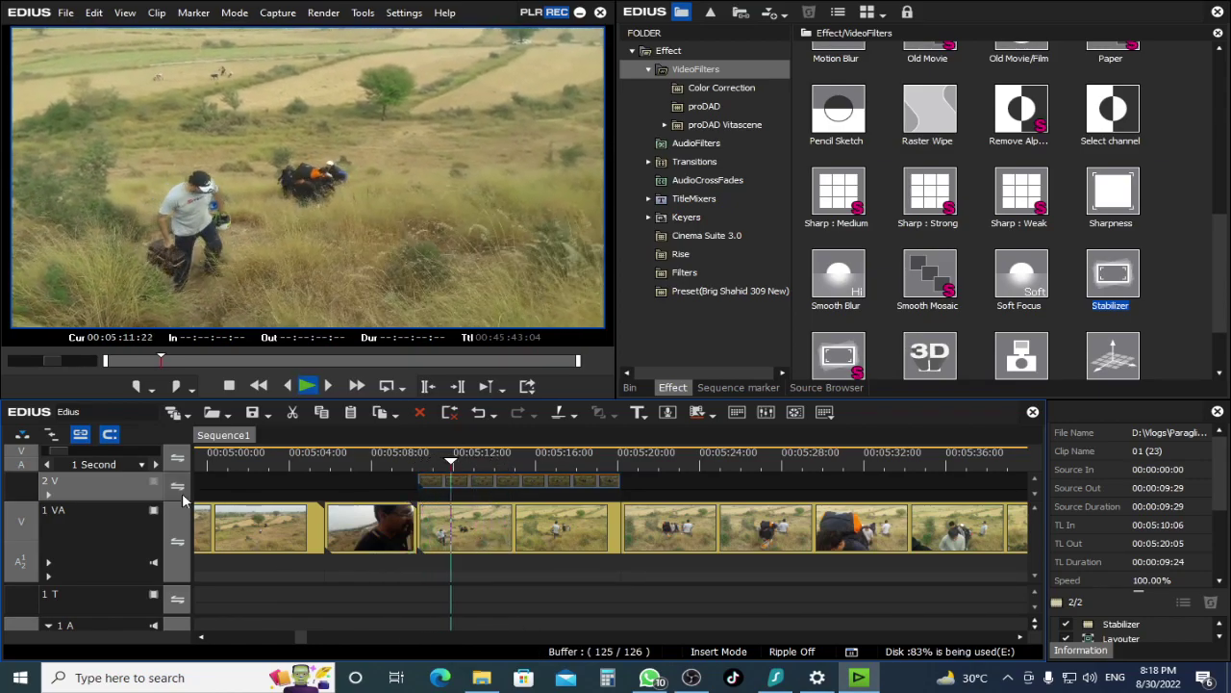
pyautogui.press('space')
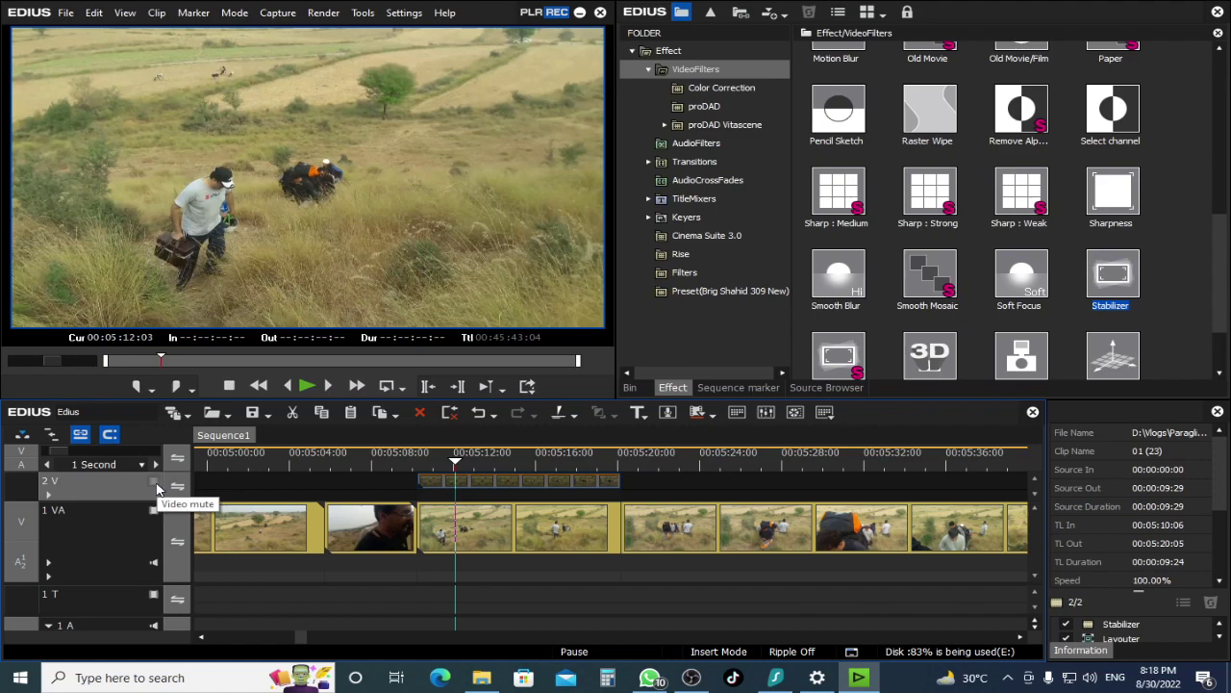
# Unmute the video of track 2 V and play the stabilized clip again from near its start.
pyautogui.click(153, 482)
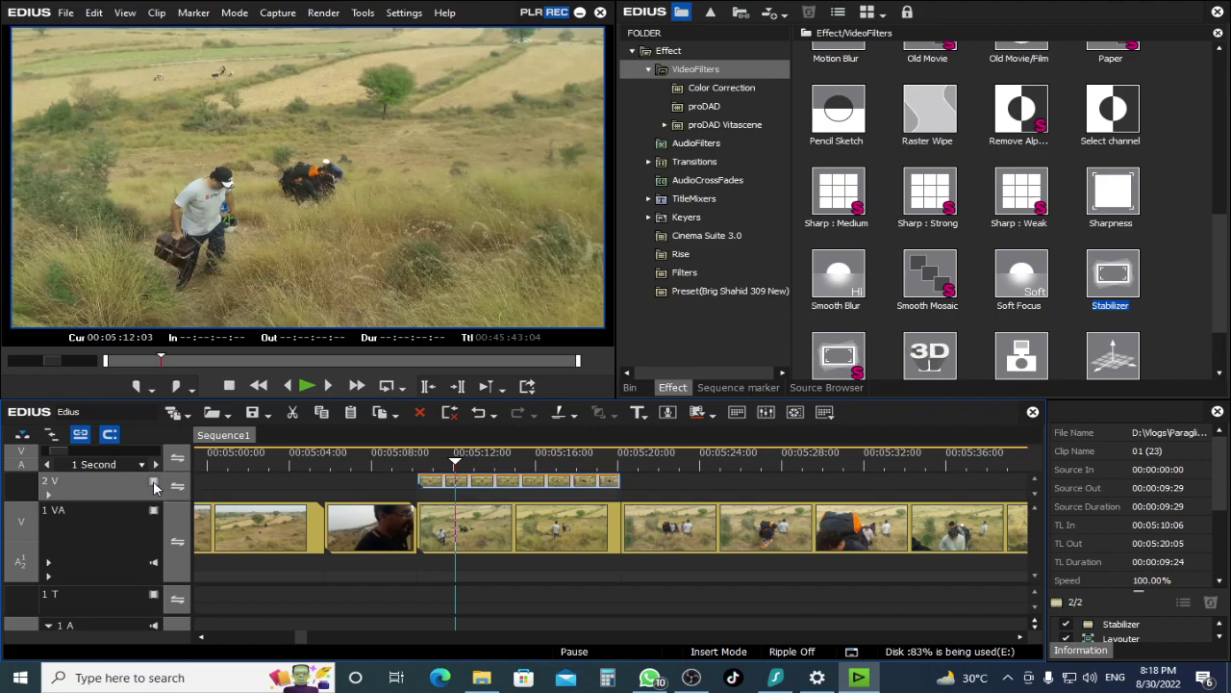
pyautogui.click(426, 465)
pyautogui.press('space')
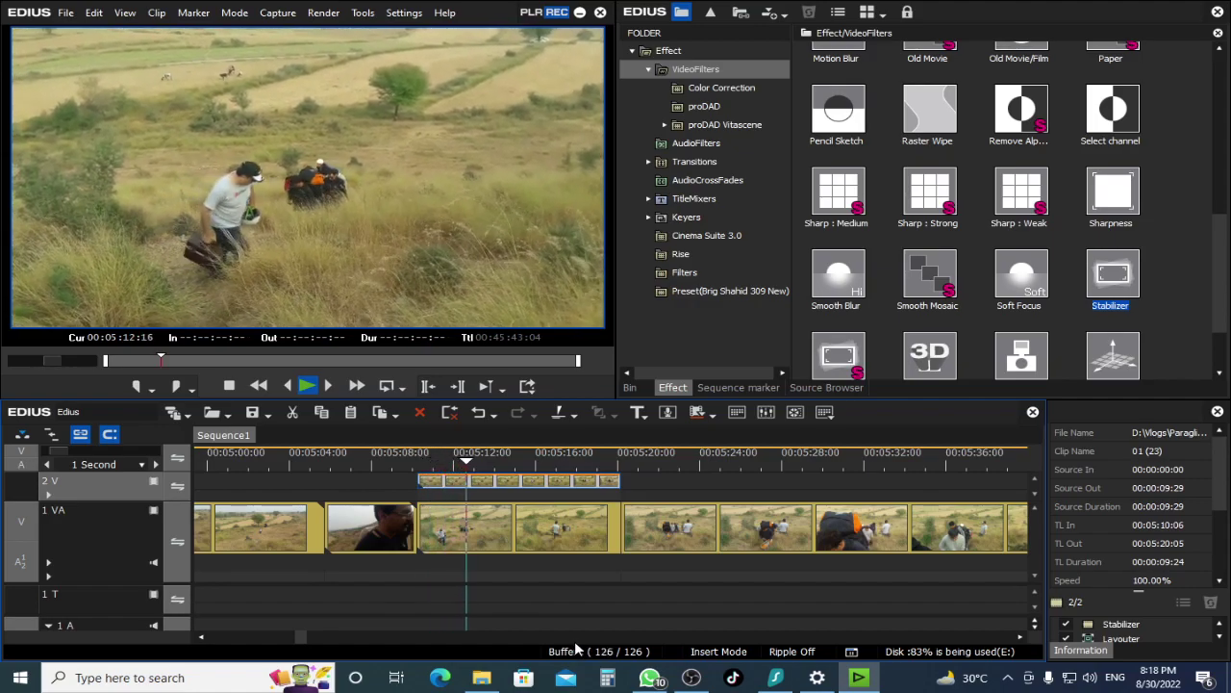
pyautogui.press('space')
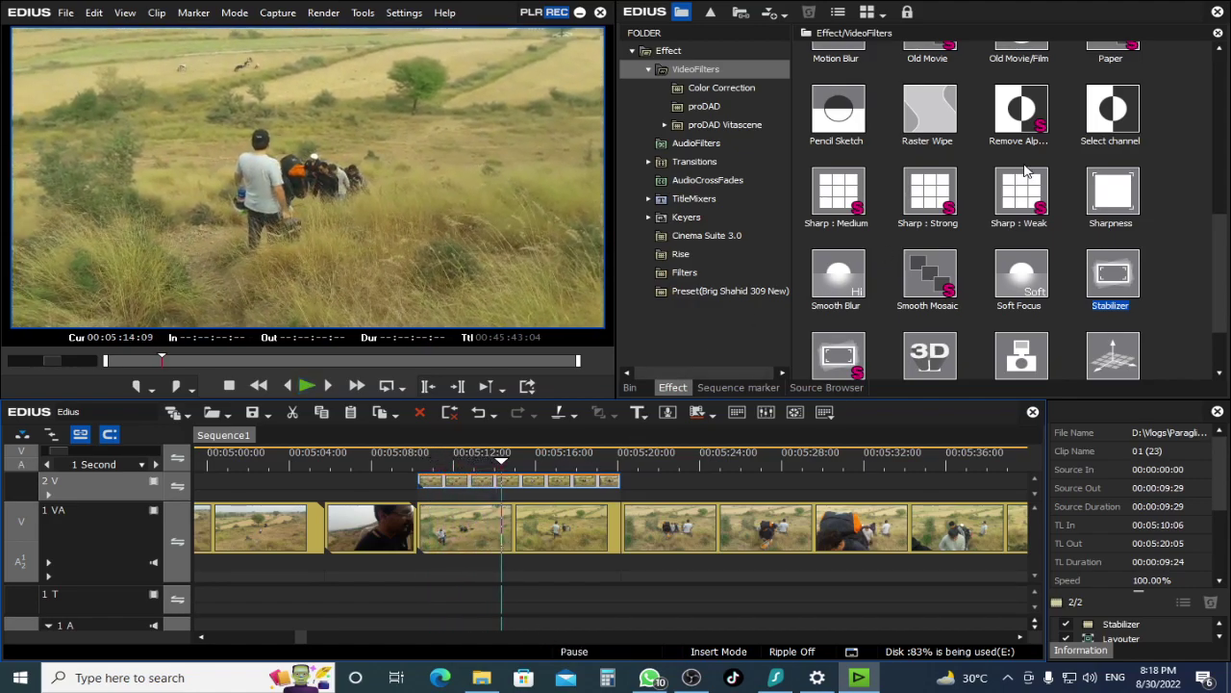
# Browse the proDAD video filters and the 2D transitions, and preview the Border Wipe transition.
pyautogui.click(710, 109)
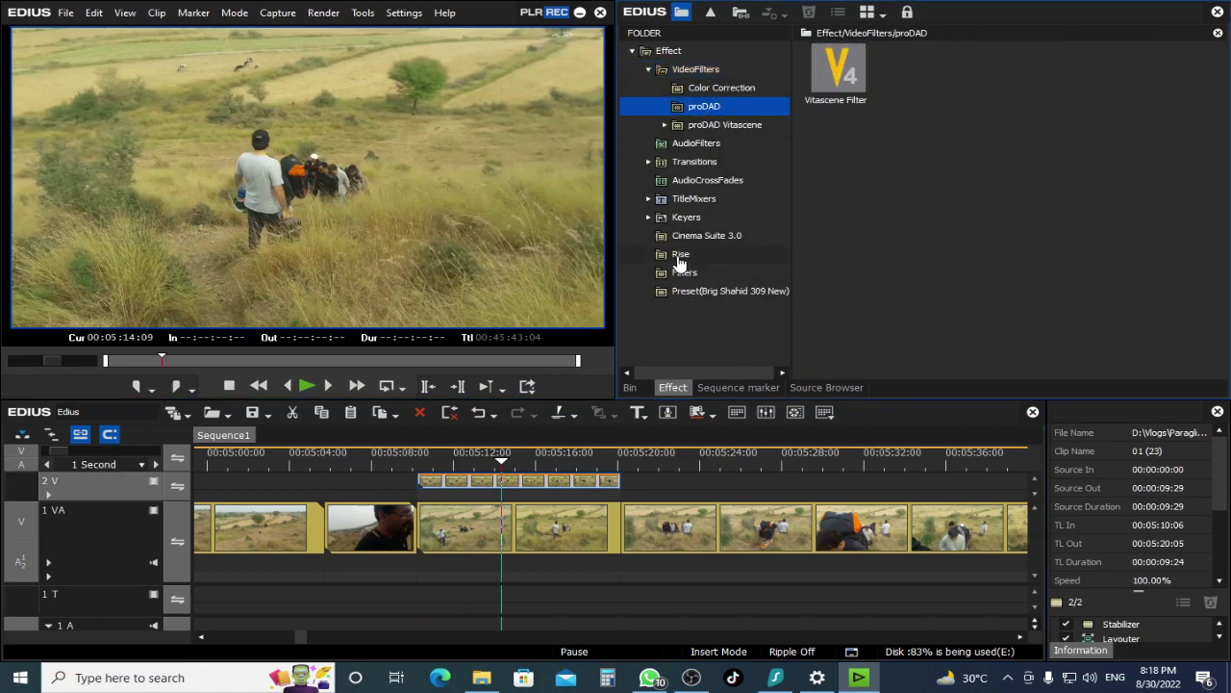
pyautogui.doubleClick(697, 162)
pyautogui.click(666, 124)
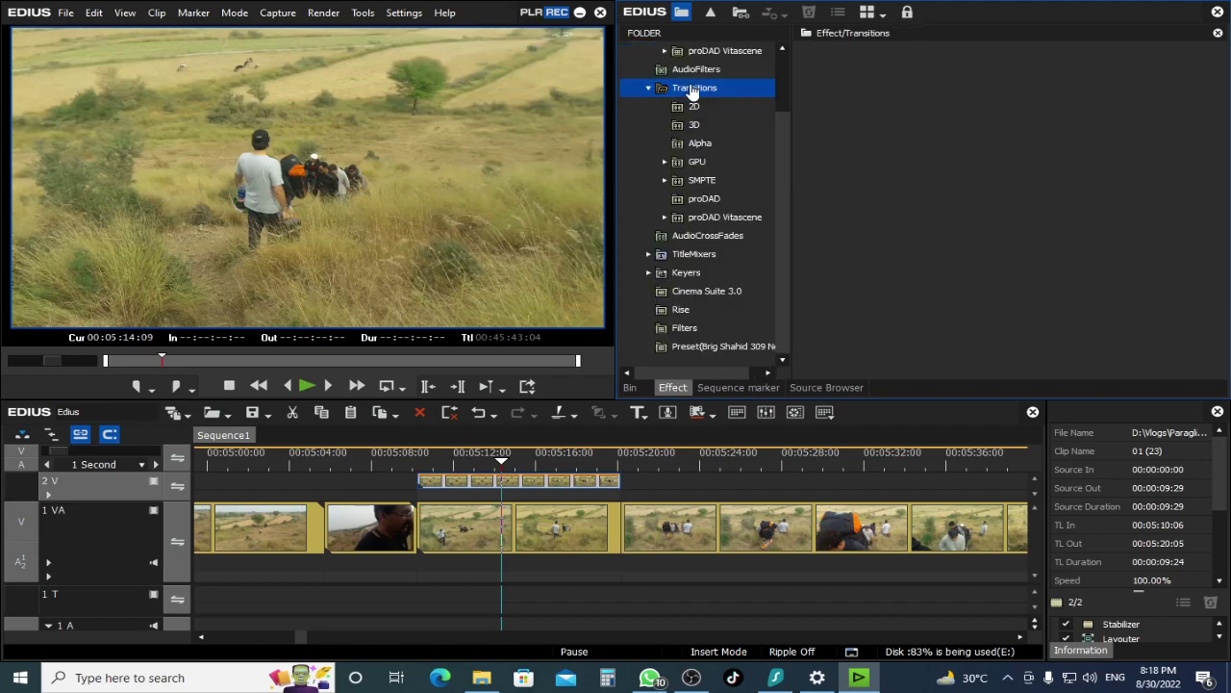
pyautogui.click(695, 107)
pyautogui.click(1130, 74)
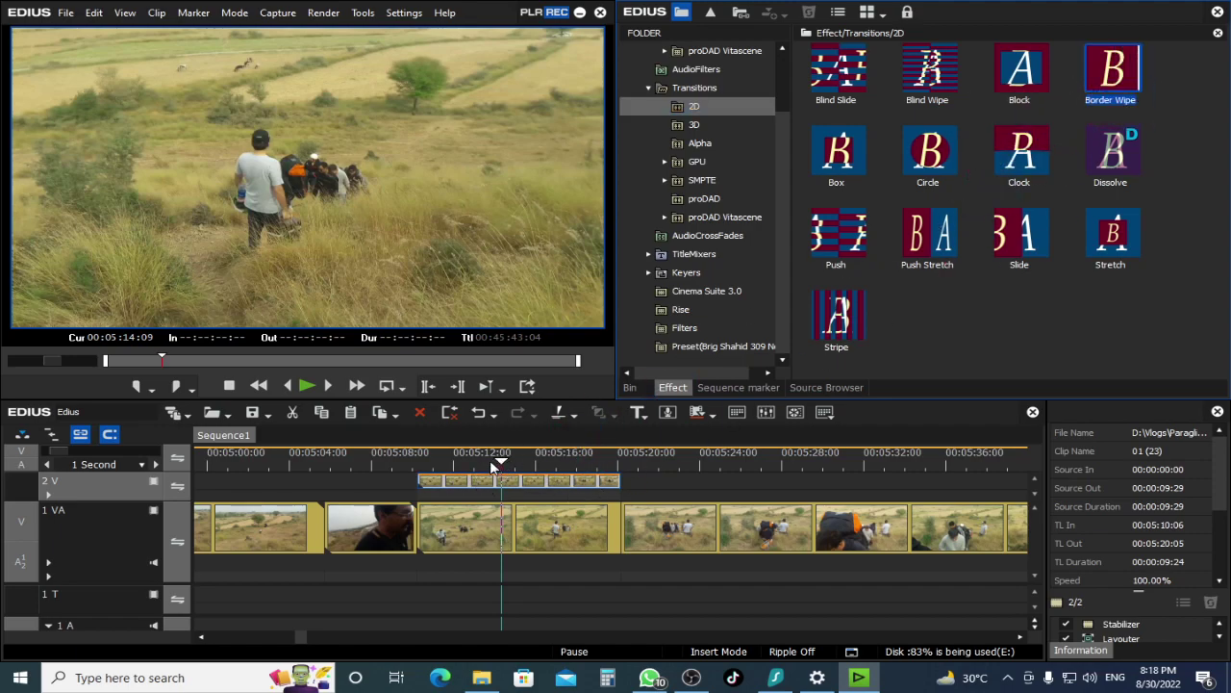
# Split the stabilized clip on track 2 V, leave a gap from 00:05:13:19 to 00:05:15:22, and trim its start to 00:05:11:05.
pyautogui.click(491, 465)
pyautogui.moveTo(501, 486); pyautogui.dragTo(536, 490)
pyautogui.click(436, 461)
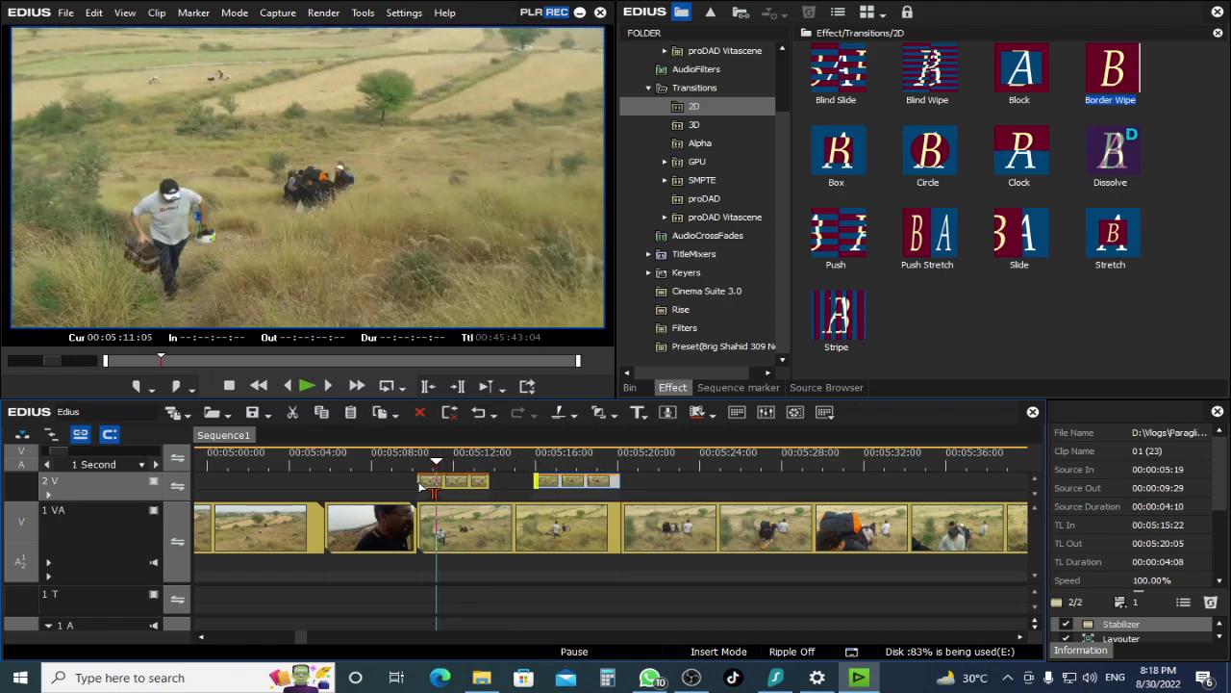
pyautogui.moveTo(421, 487); pyautogui.dragTo(438, 487)
# Apply the Border Wipe transition to the first clip on track 2 V and turn off its border color.
pyautogui.moveTo(1132, 73); pyautogui.dragTo(458, 502)
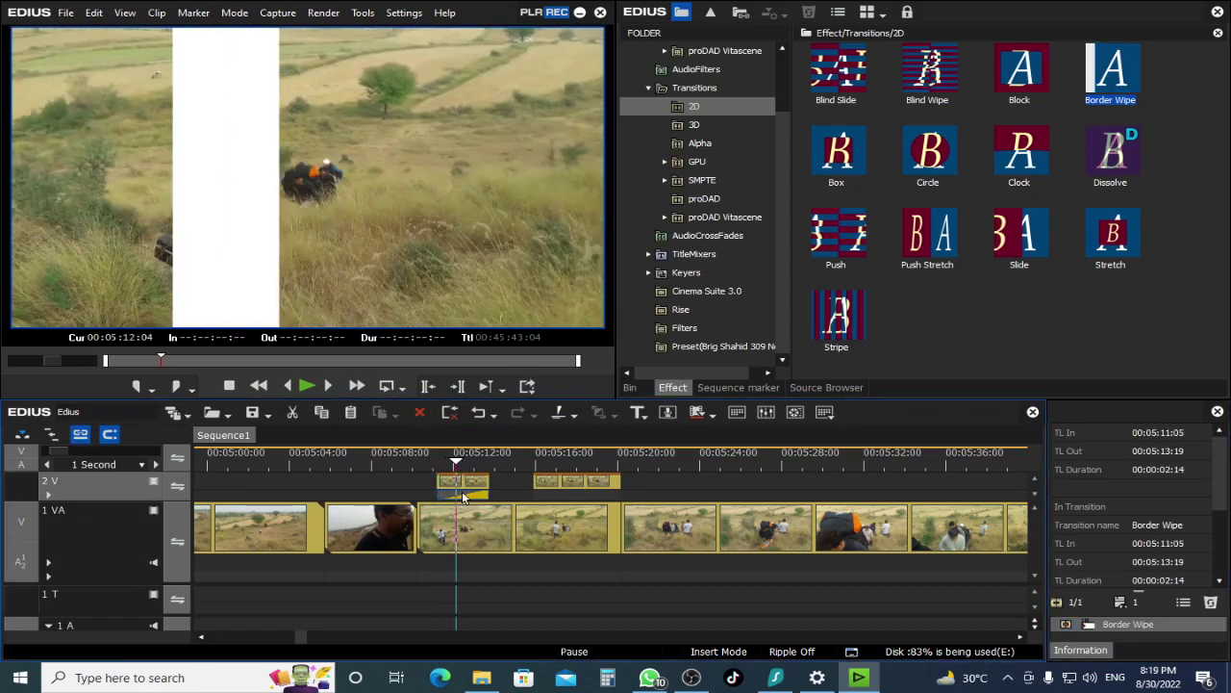
pyautogui.doubleClick(1145, 625)
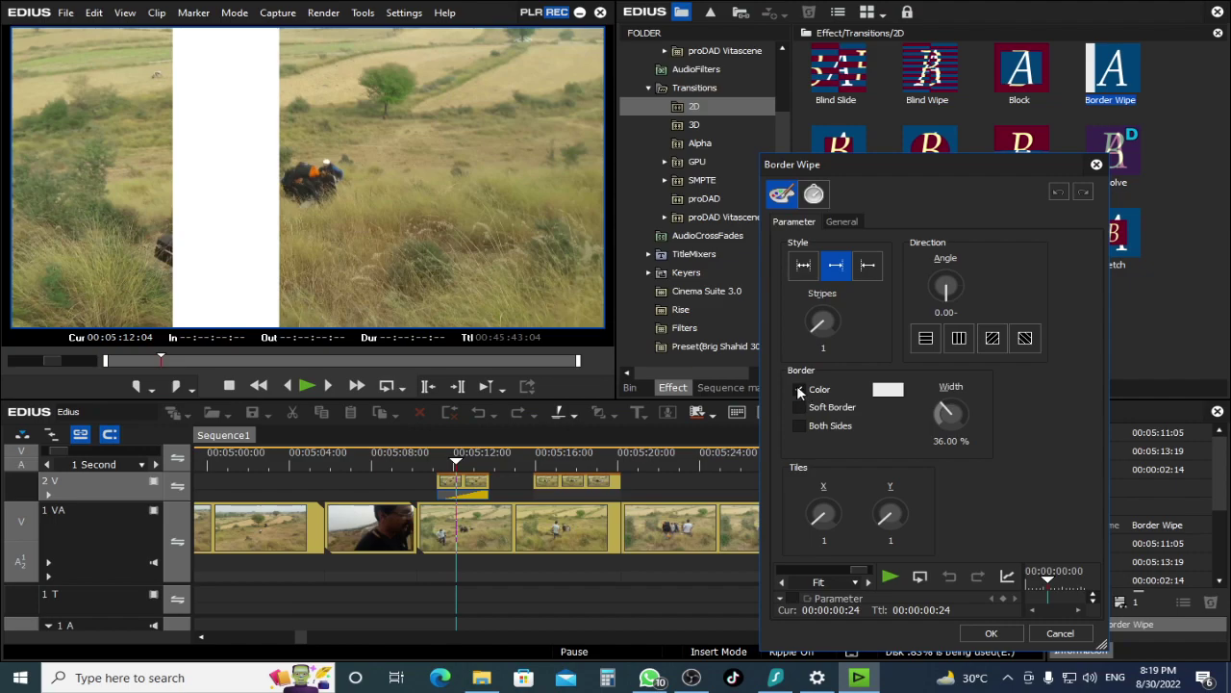
pyautogui.click(798, 387)
pyautogui.click(995, 633)
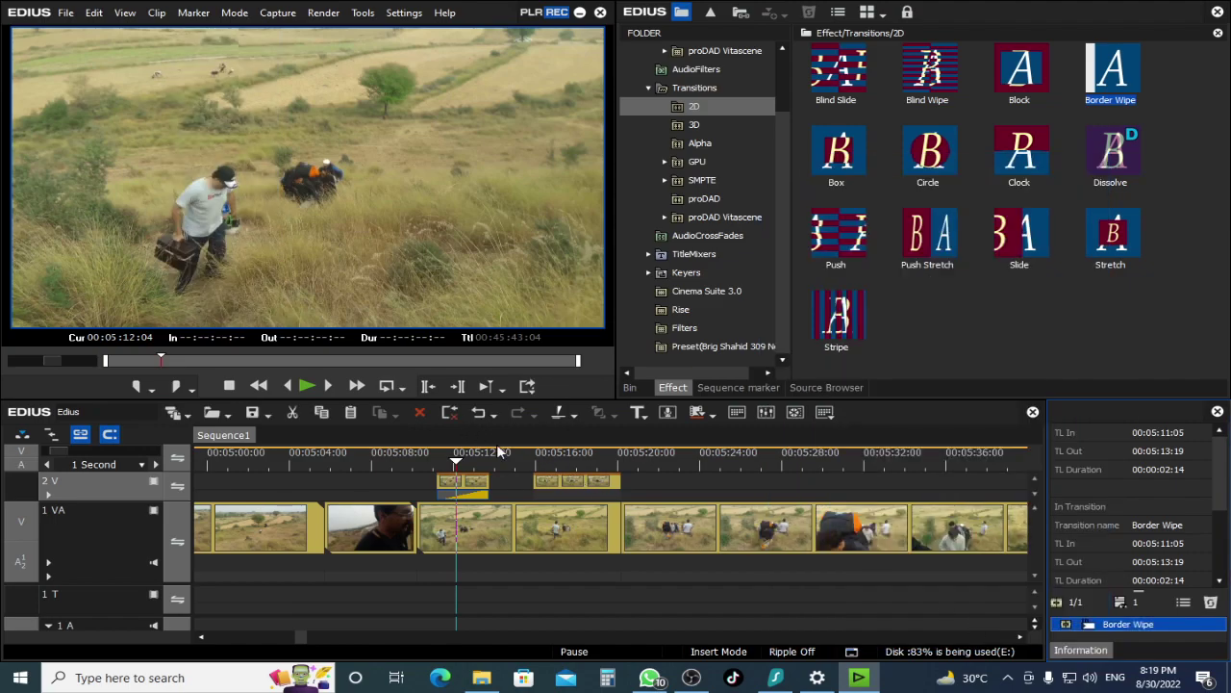
# Play the first clip on track 2 V from just before its start to check the Border Wipe.
pyautogui.press('space')
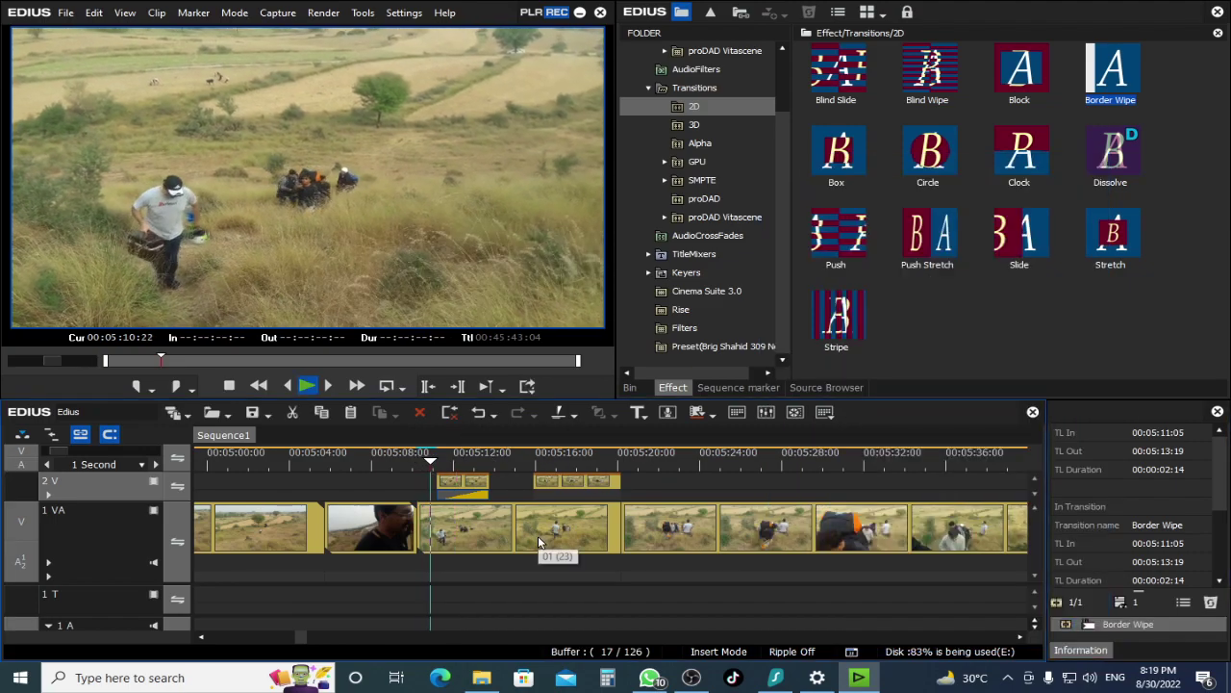
pyautogui.press('space')
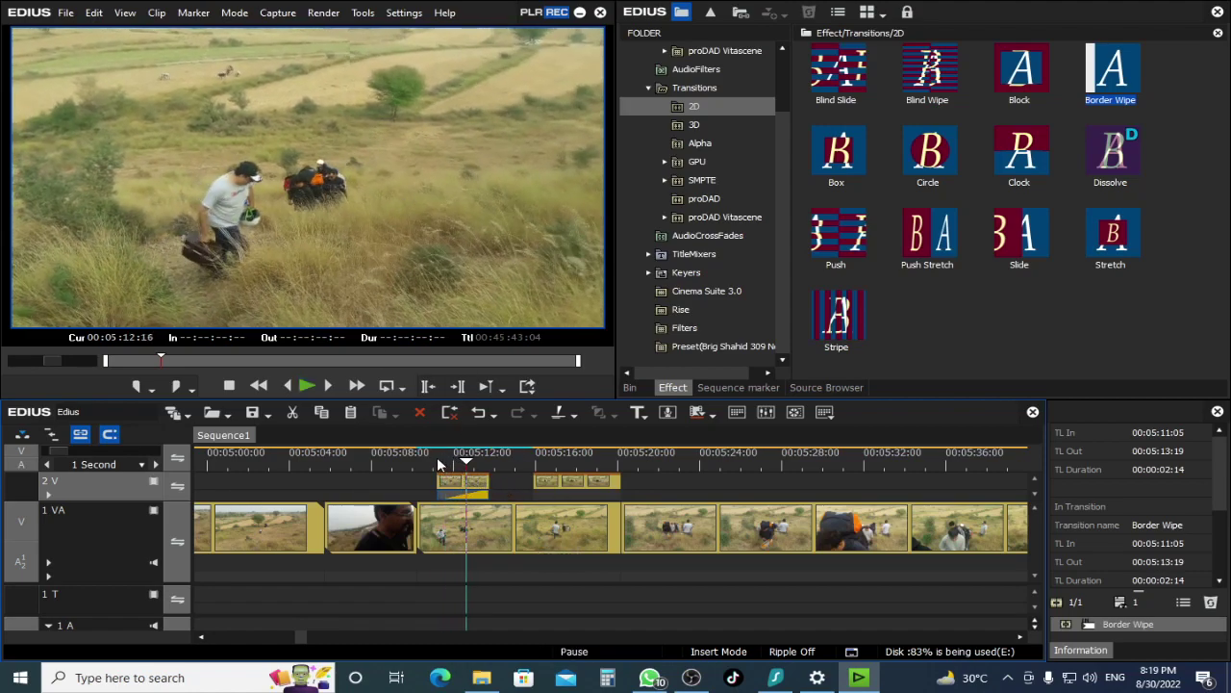
pyautogui.press('space')
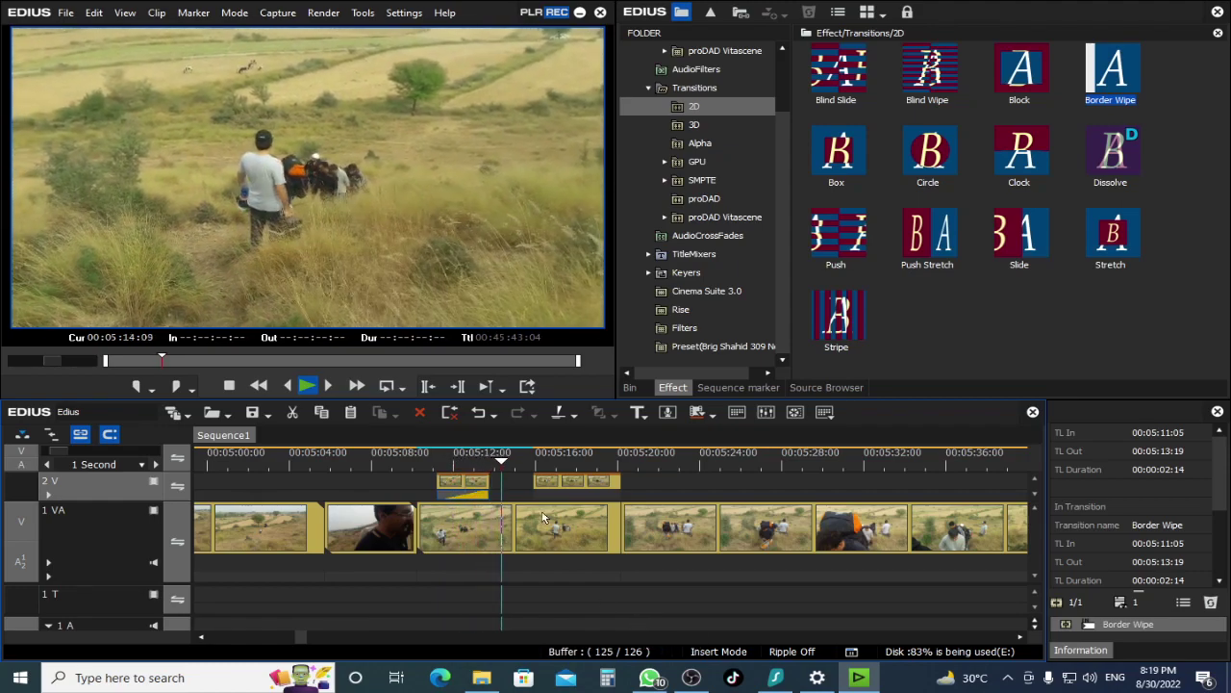
# Extend the end of the first clip on track 2 V to 00:05:14:16.
pyautogui.click(474, 484)
pyautogui.press('space')
pyautogui.press('space')
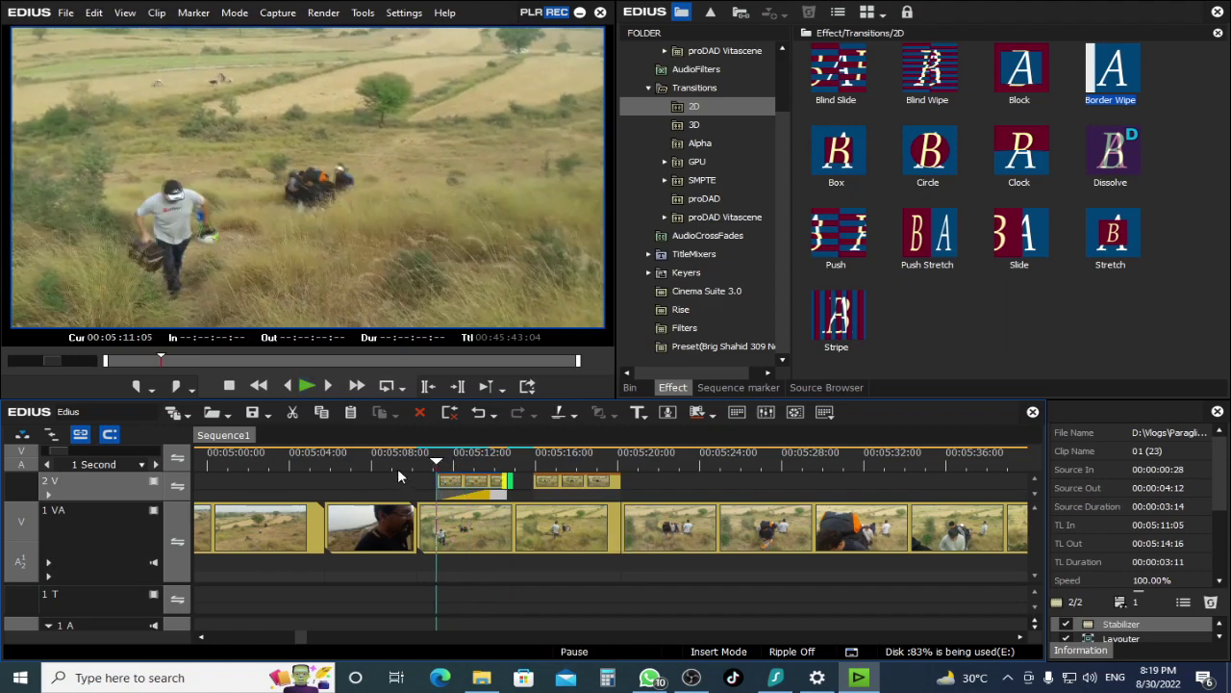
# Play the timeline from just before the extended clip into the second clip on track 2 V.
pyautogui.click(421, 459)
pyautogui.press('space')
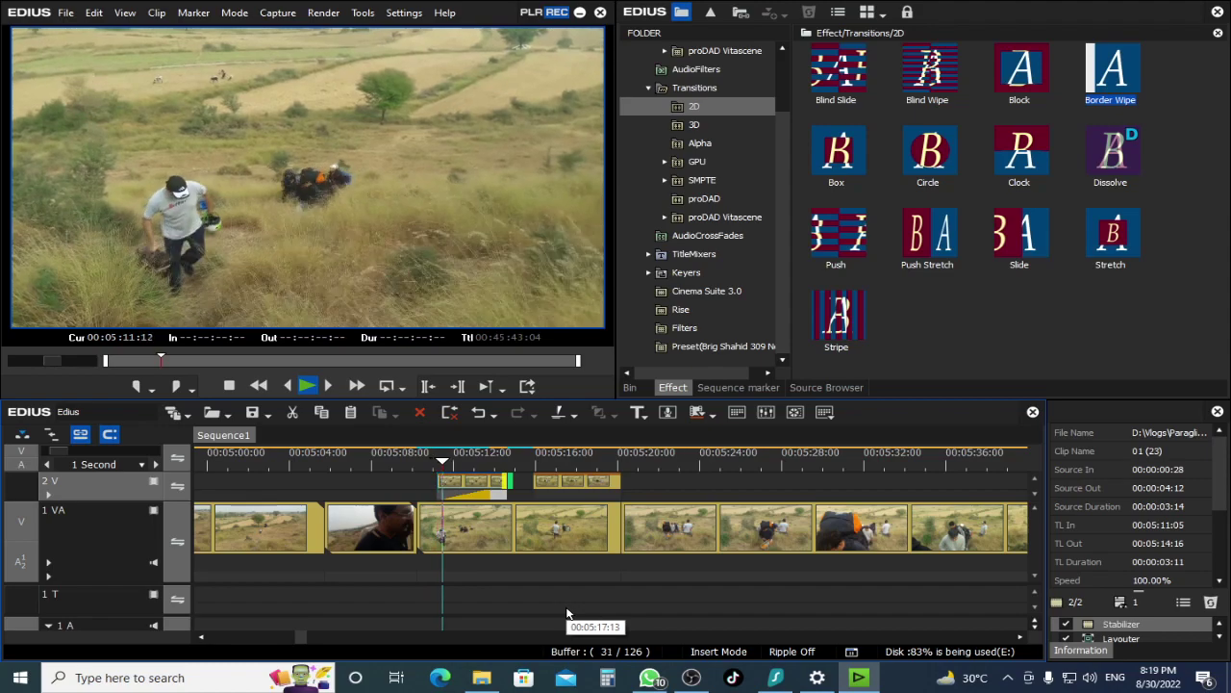
pyautogui.press('space')
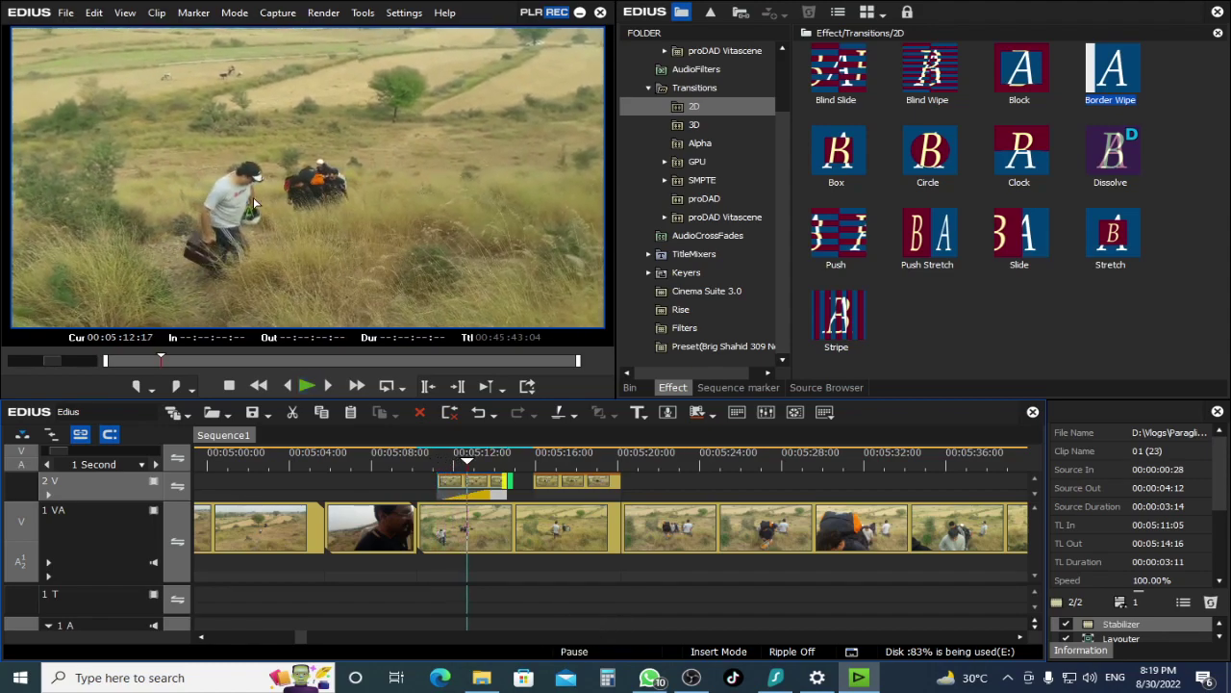
pyautogui.click(306, 385)
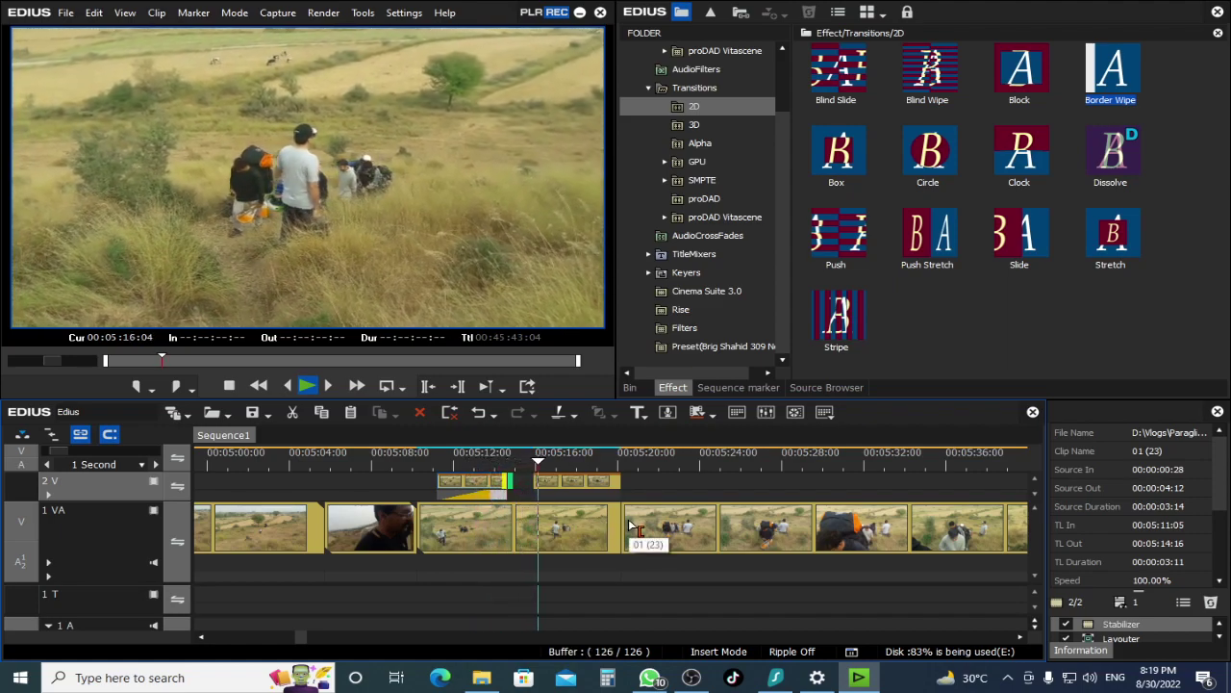
pyautogui.press('space')
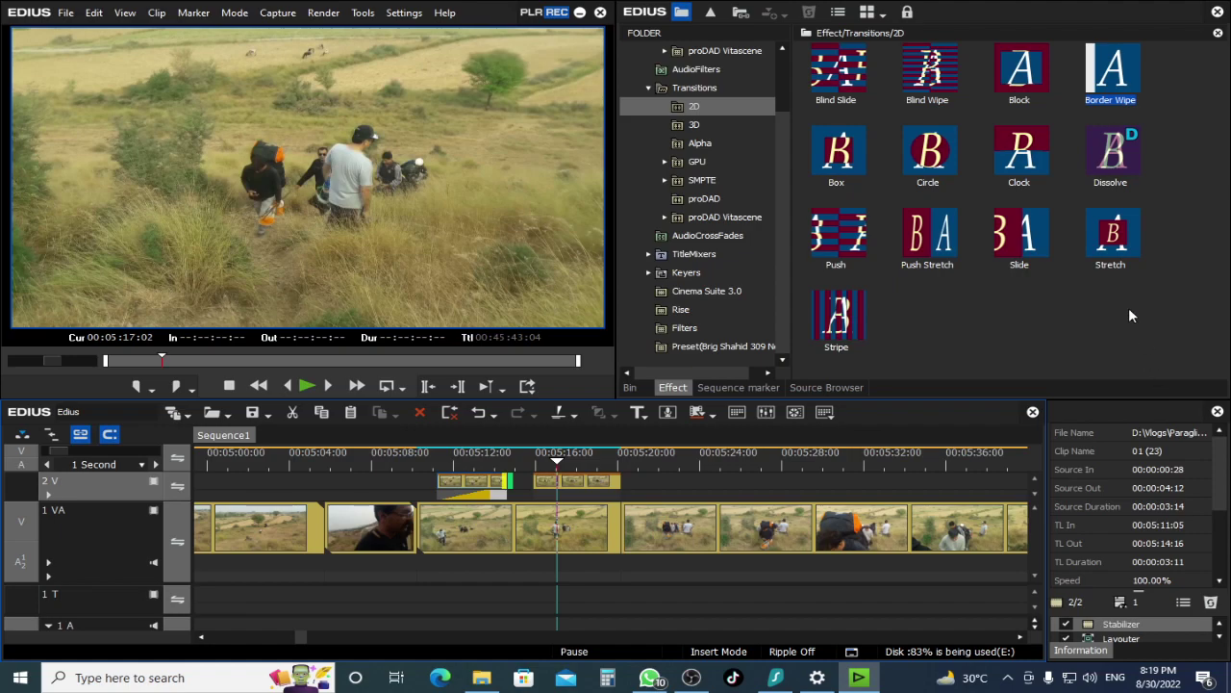
# Enlarge the timeline area and copy the Border Wipe from the first clip on track 2 V to the second clip.
pyautogui.moveTo(1010, 398); pyautogui.dragTo(1009, 314)
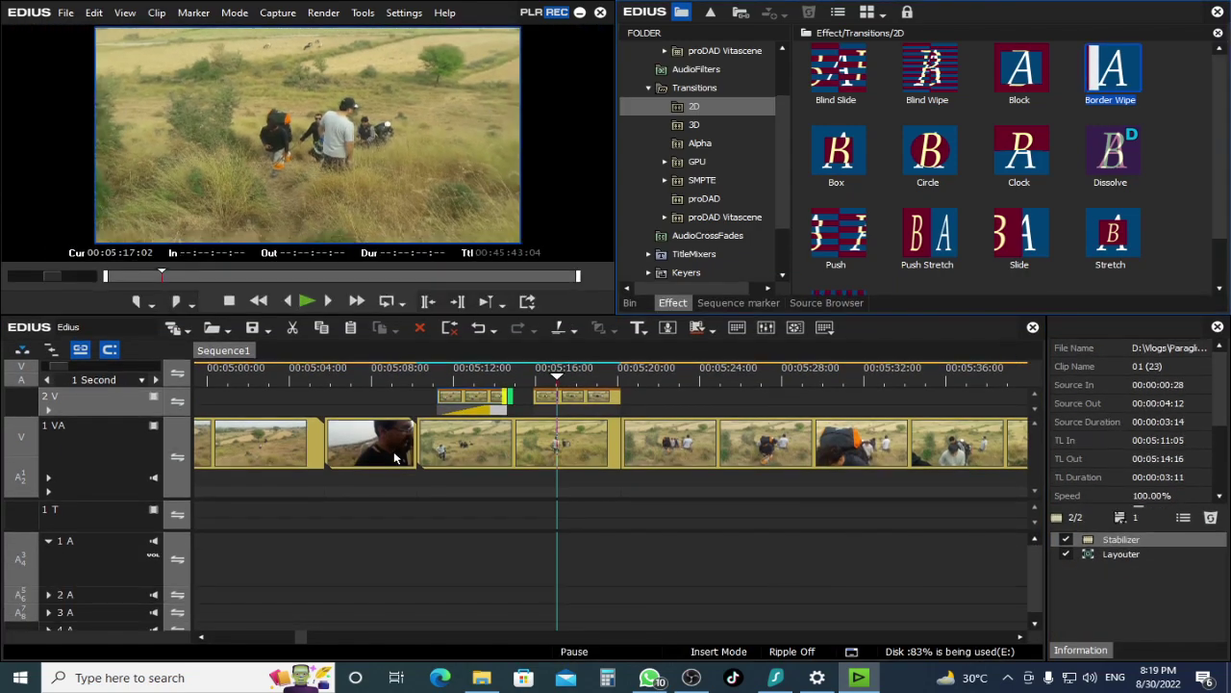
pyautogui.click(466, 381)
pyautogui.click(452, 409)
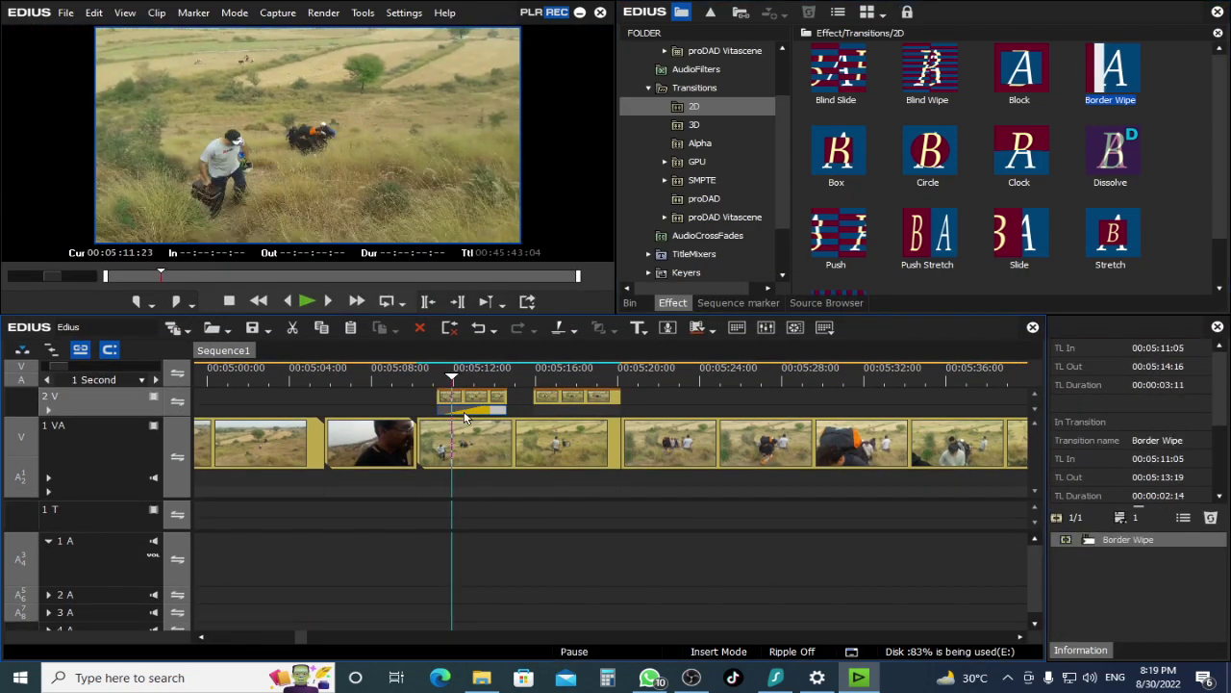
pyautogui.click(553, 381)
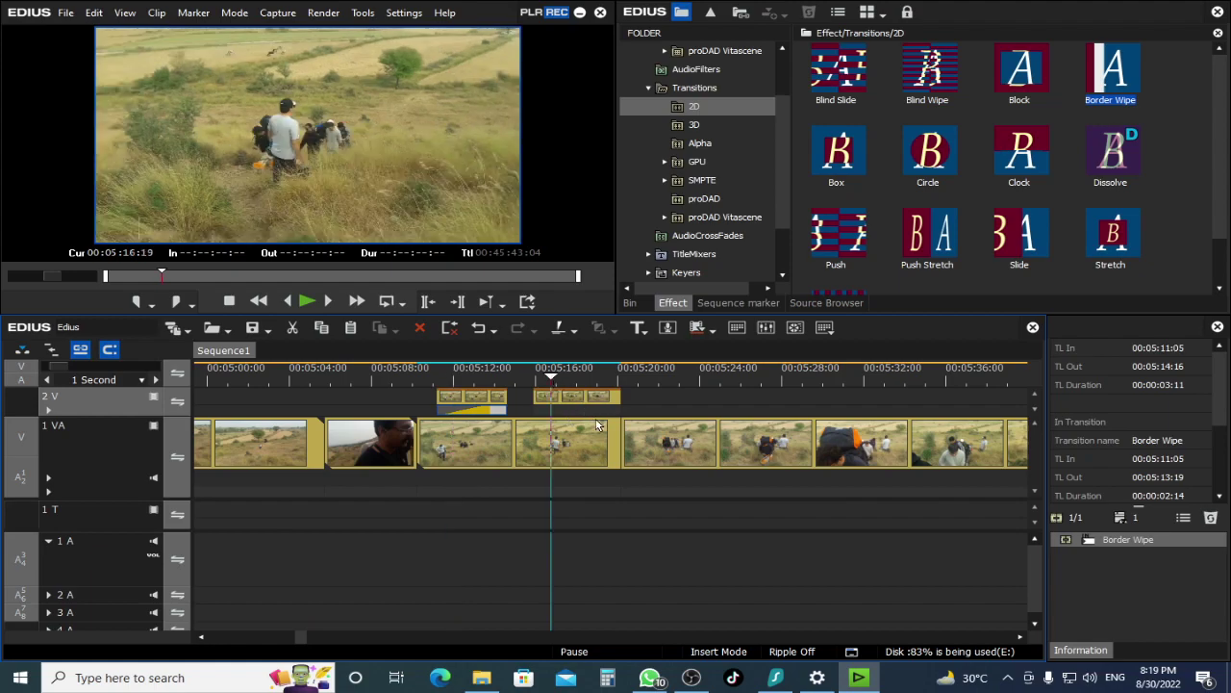
pyautogui.moveTo(1107, 544); pyautogui.dragTo(552, 410)
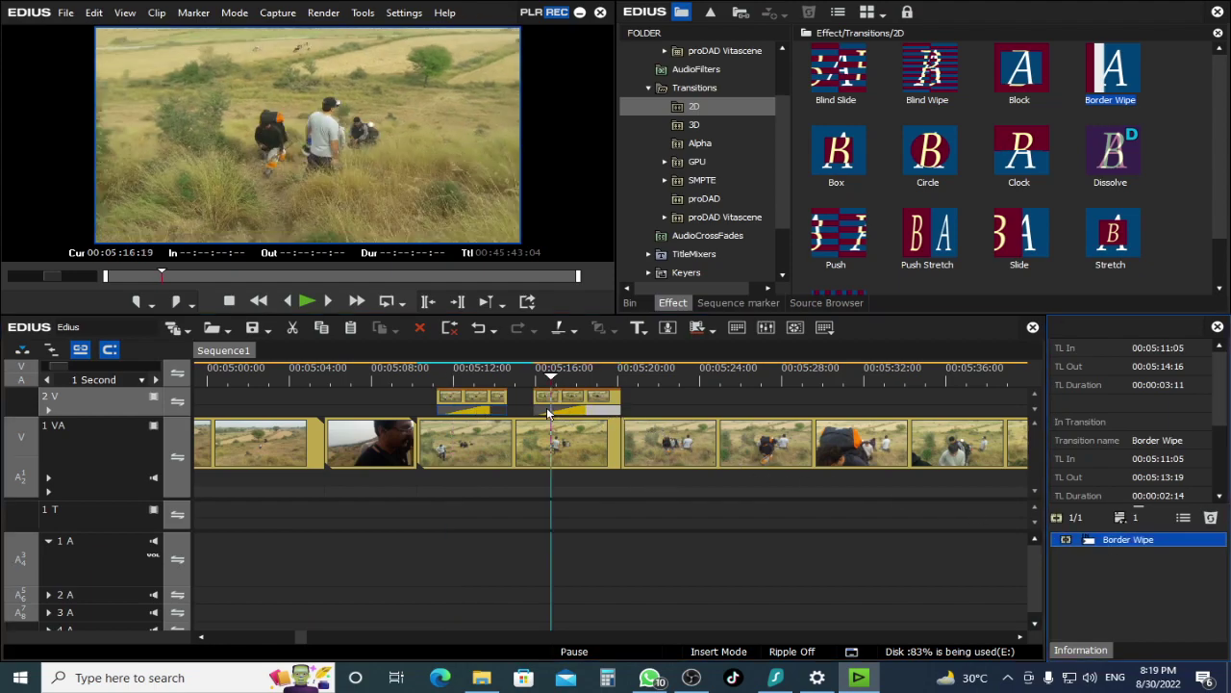
# Preview the sequence full screen from the second clip's start at 00:05:15:22, and return to the editing view.
pyautogui.click(534, 375)
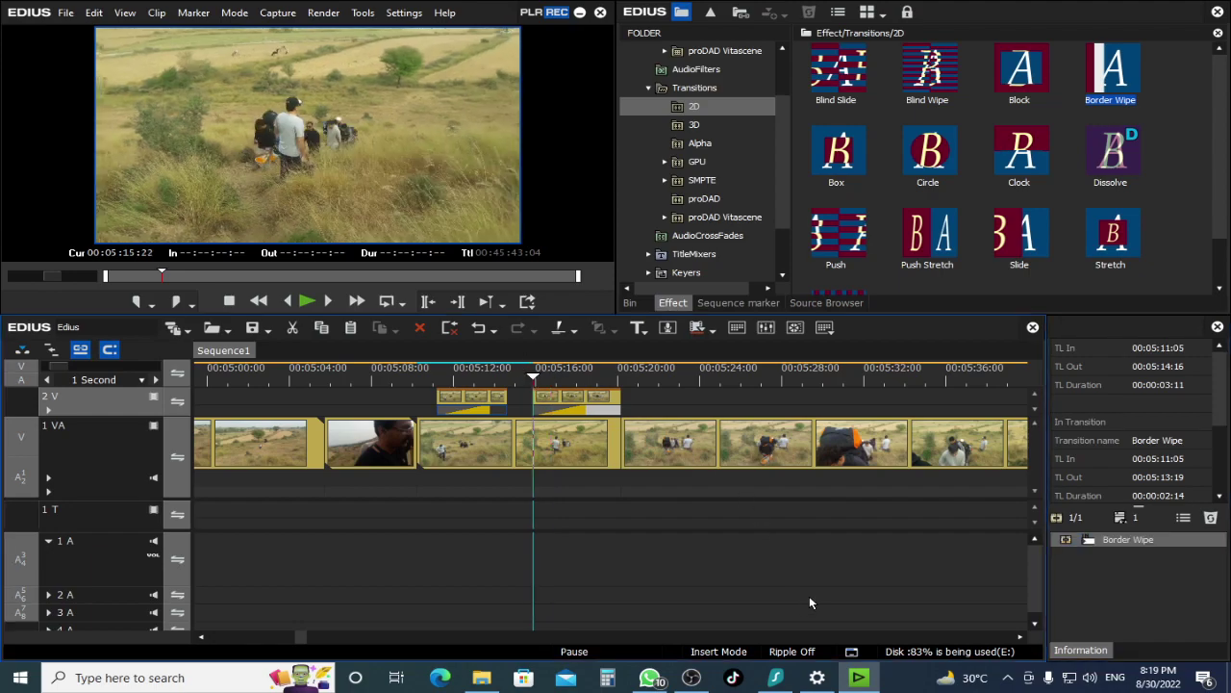
pyautogui.press('F10')
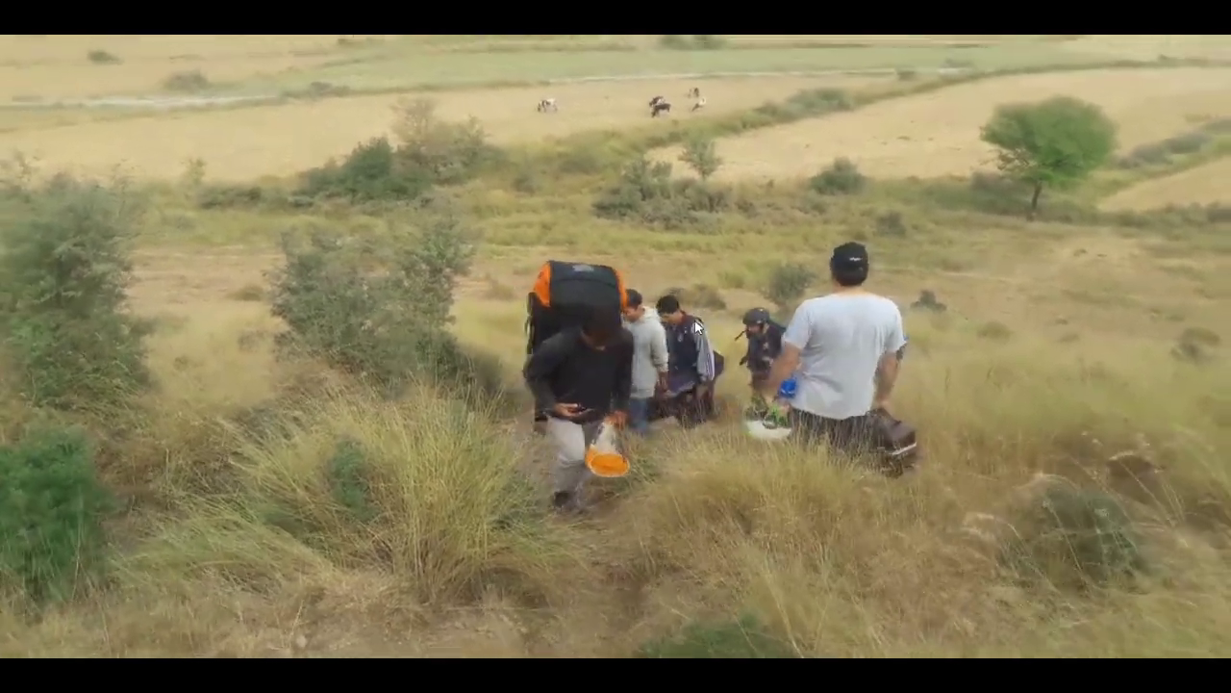
pyautogui.press('Escape')
# Remove the Border Wipe transition from the second clip on track 2 V.
pyautogui.moveTo(510, 376)
pyautogui.mouseDown()
pyautogui.moveTo(494, 377)
pyautogui.moveTo(571, 377)
pyautogui.moveTo(527, 378)
pyautogui.mouseUp()
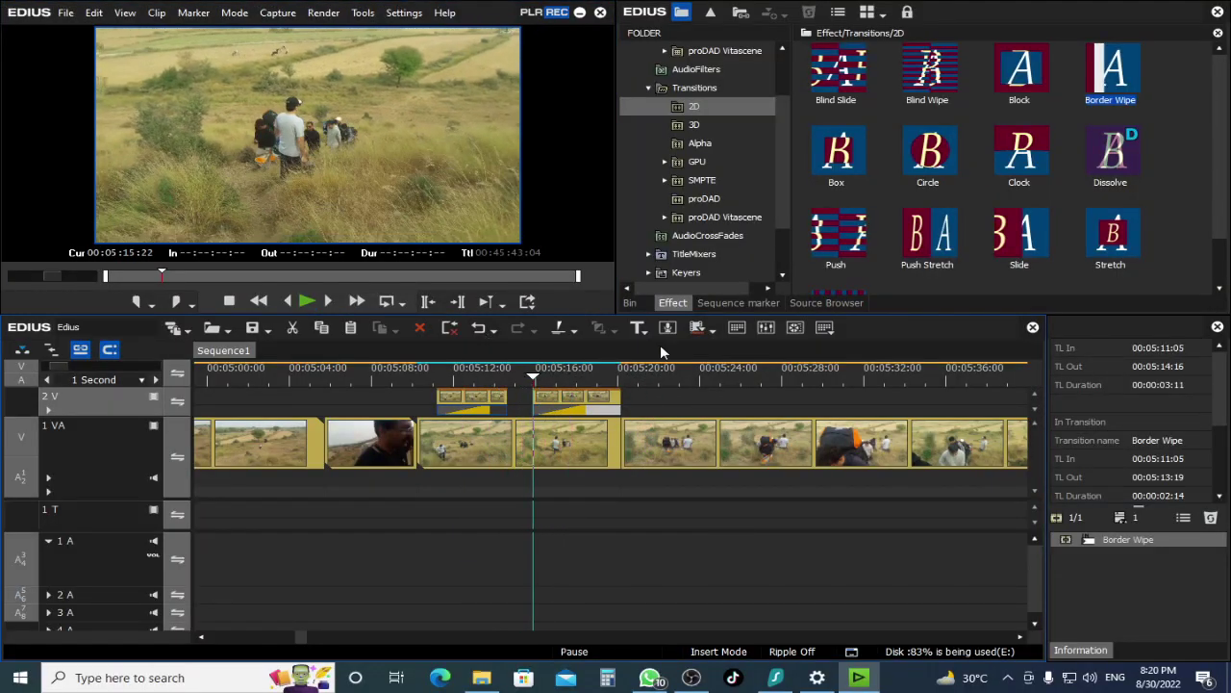
pyautogui.click(552, 395)
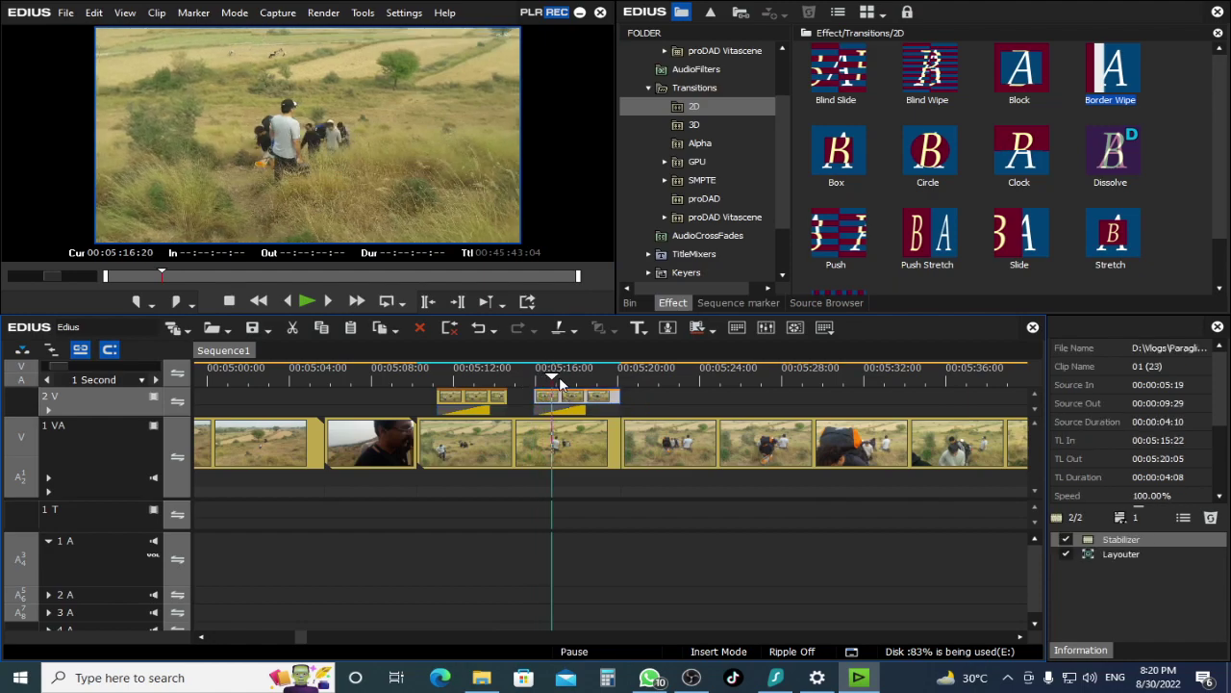
pyautogui.click(563, 412)
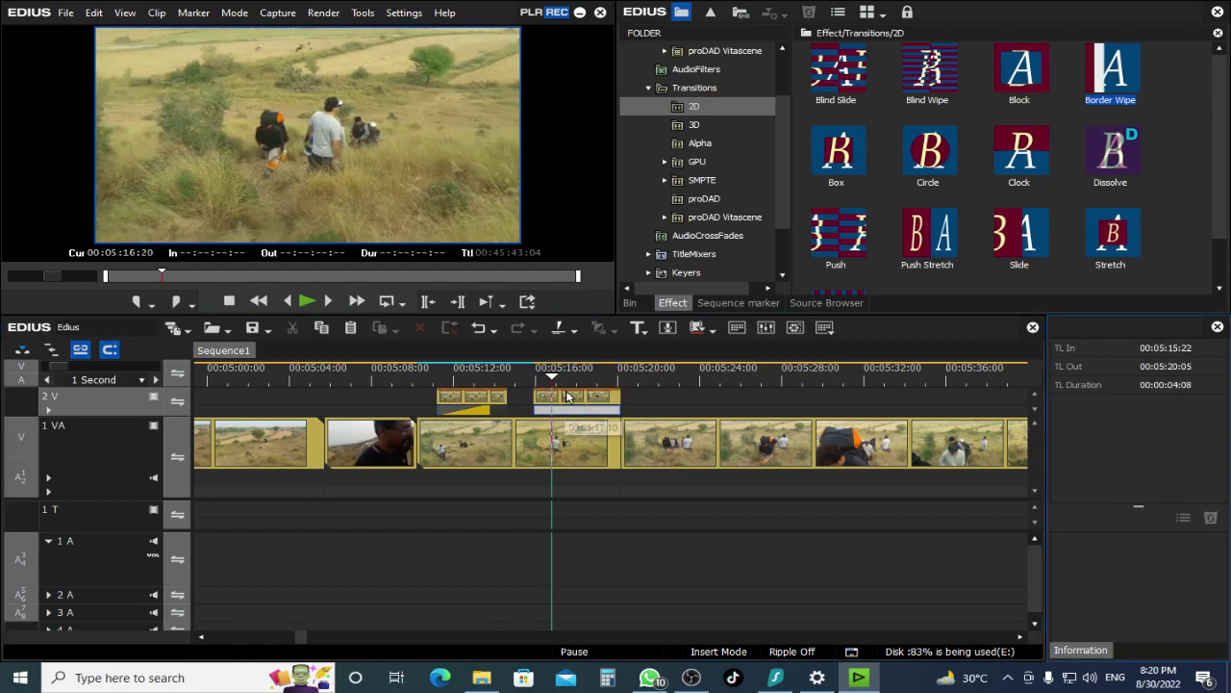
# Disable the Stabilizer filter on the second clip of track 2 V at 00:05:17:09 and enlarge the preview area.
pyautogui.click(568, 399)
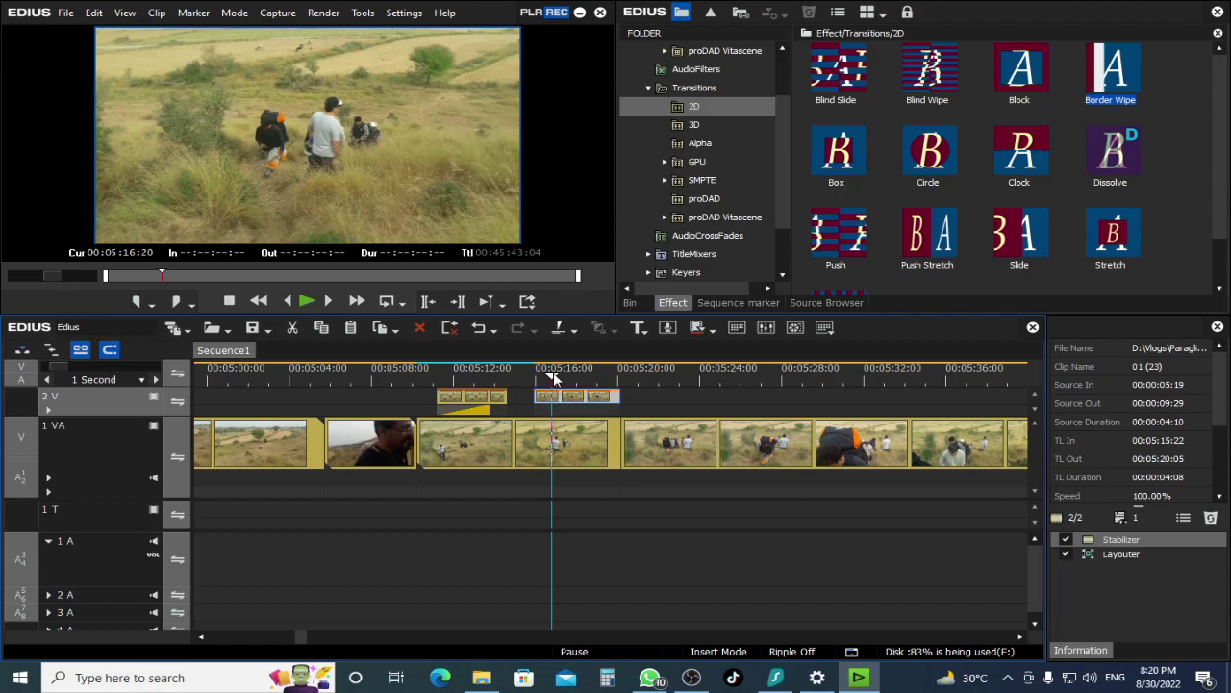
pyautogui.moveTo(558, 380); pyautogui.dragTo(565, 383)
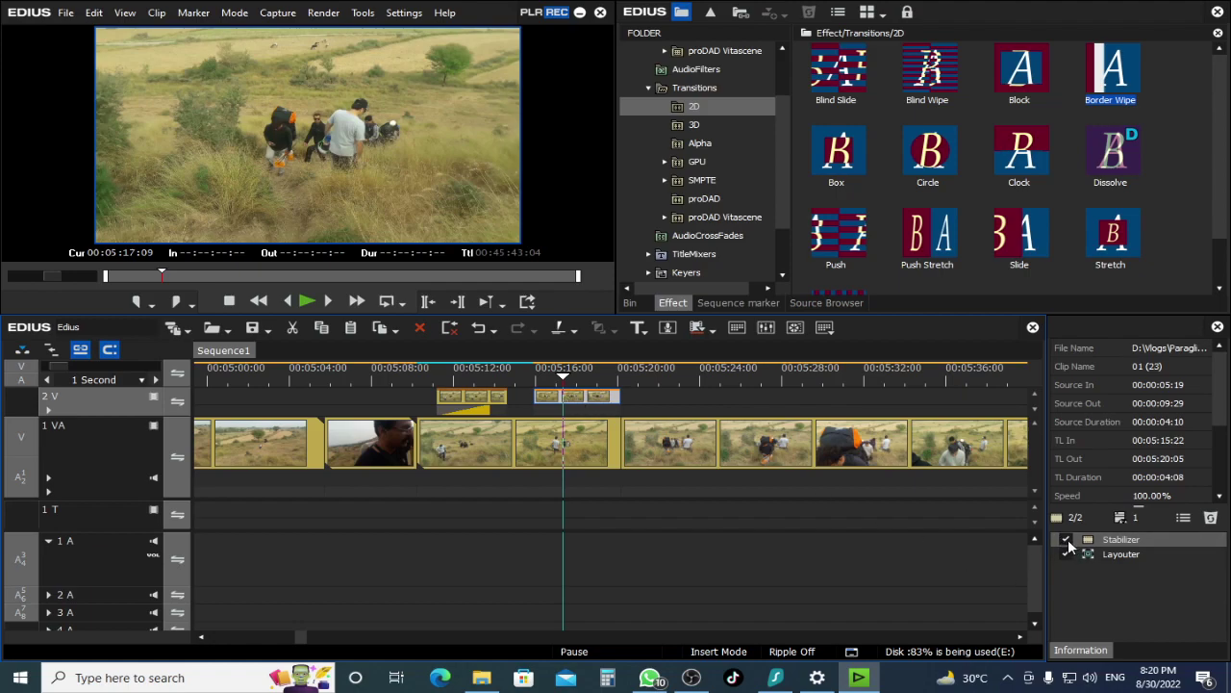
pyautogui.click(1066, 541)
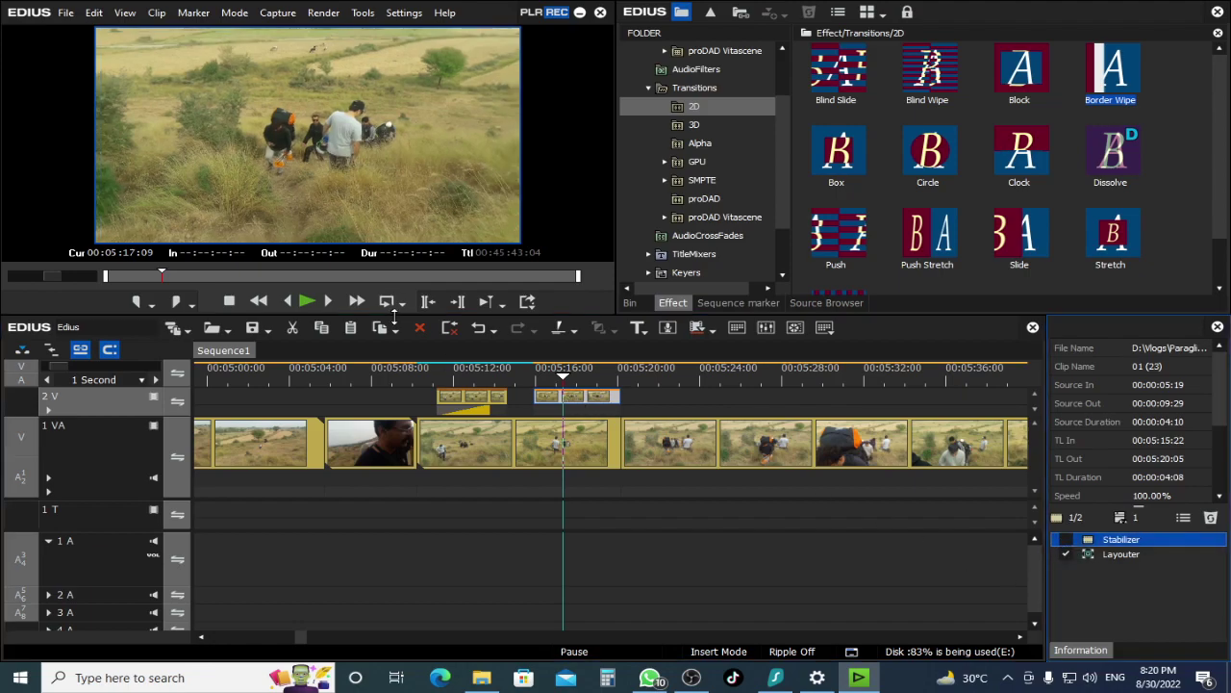
pyautogui.moveTo(402, 317); pyautogui.dragTo(382, 403)
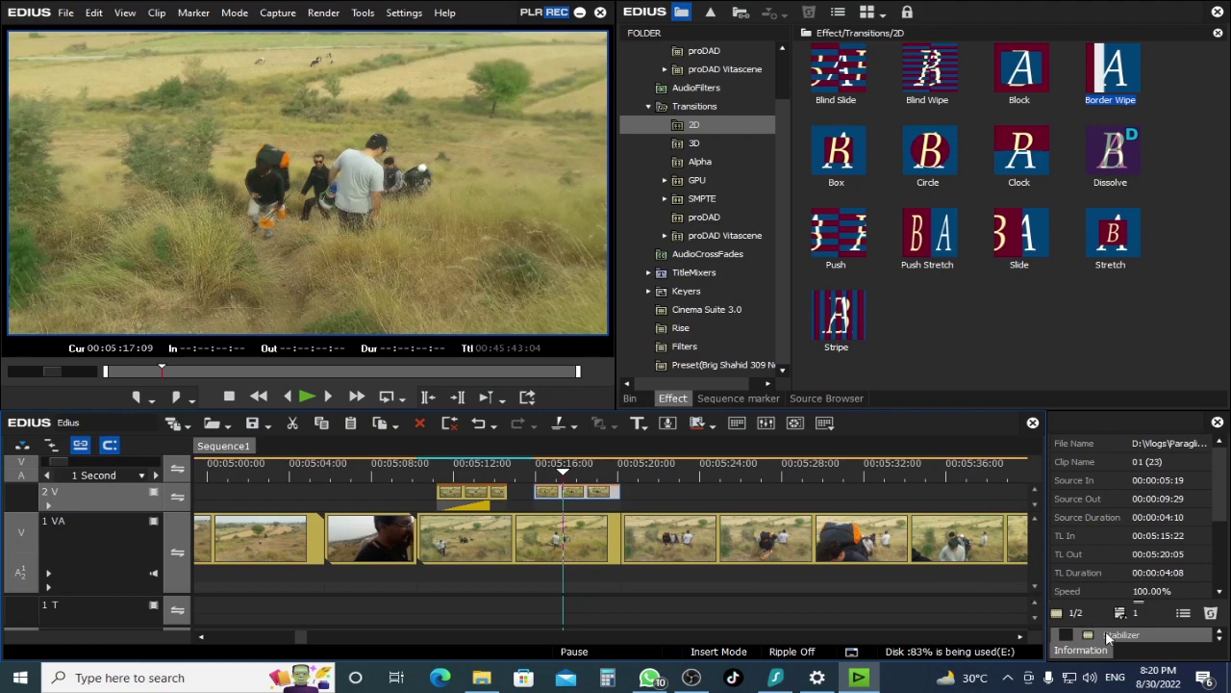
# Play the second clip on track 2 V with stabilization off and toggle its Stabilizer filter for comparison.
pyautogui.press('space')
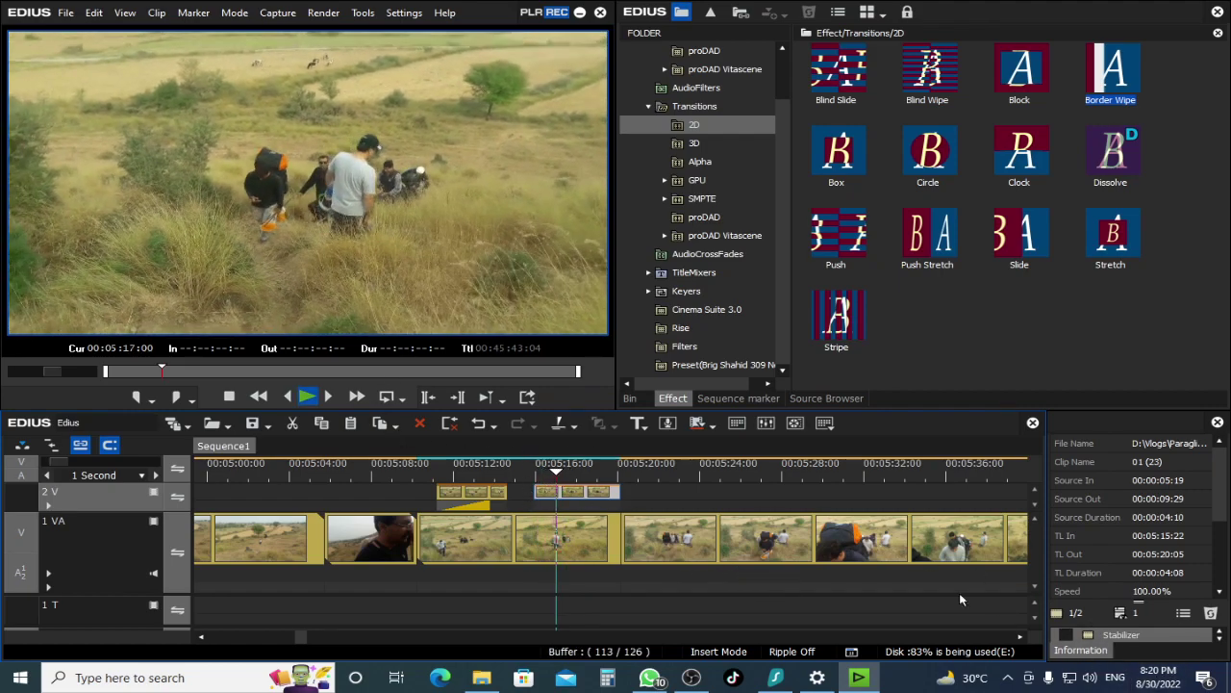
pyautogui.press('space')
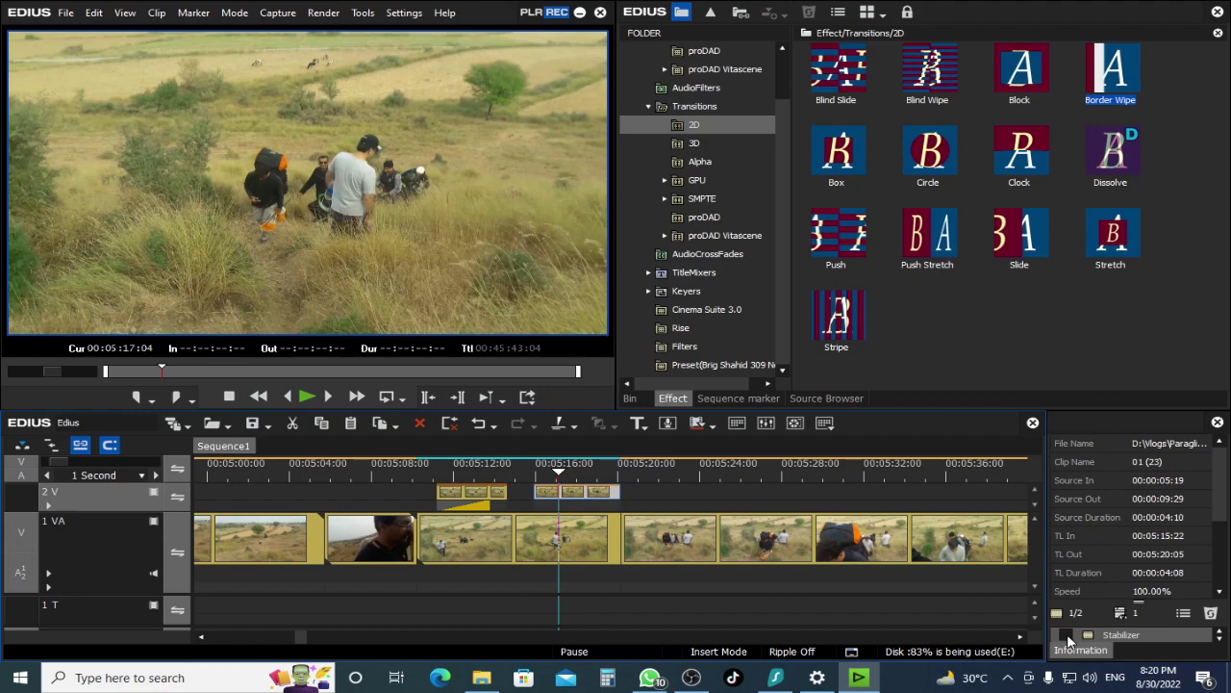
pyautogui.click(1066, 636)
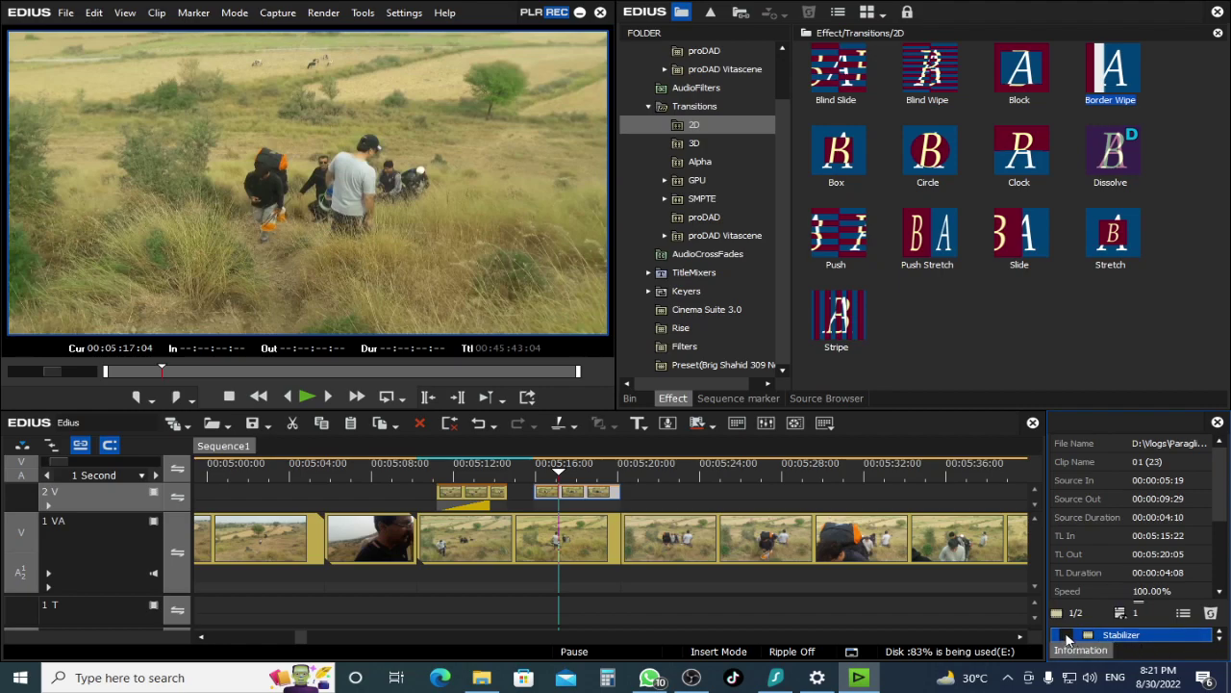
# Delete both clip pieces from track 2 V.
pyautogui.click(570, 467)
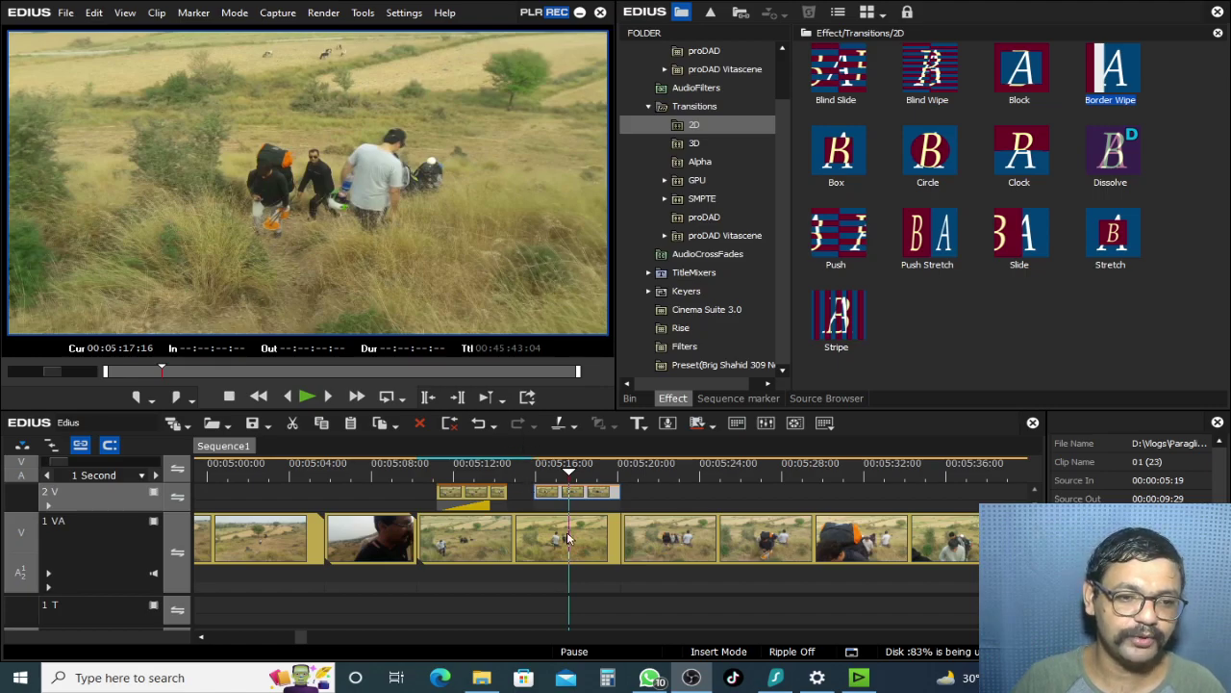
pyautogui.press('Delete')
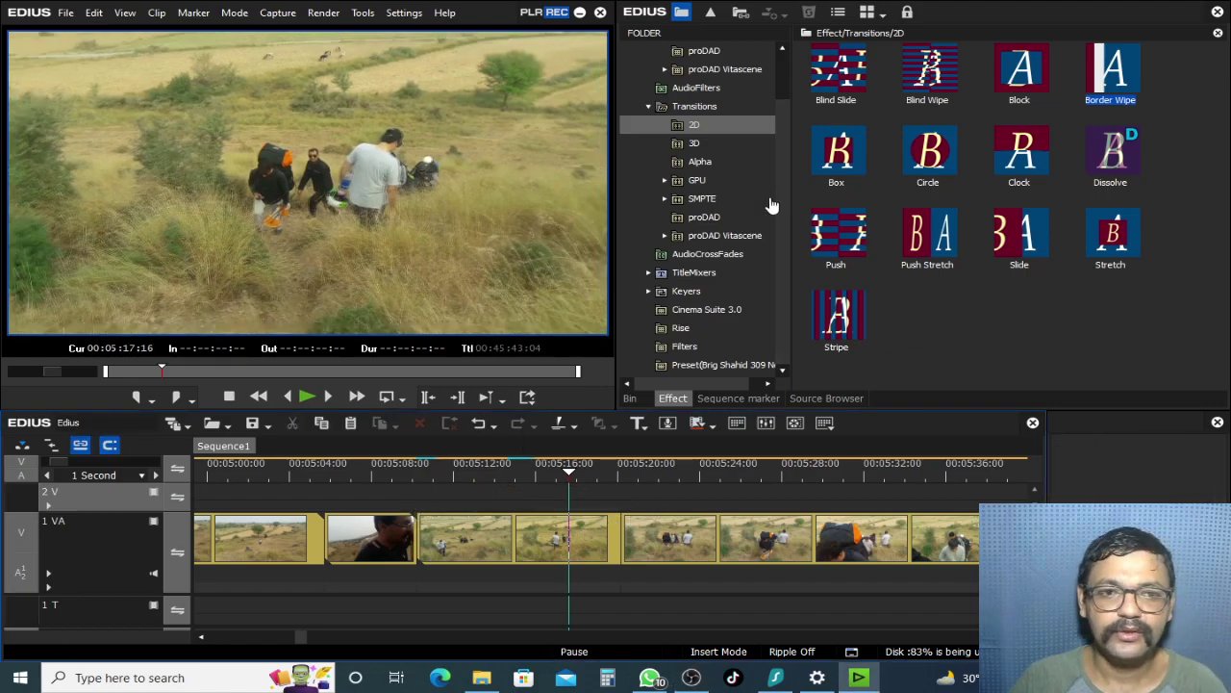
# Browse the Color Correction, proDAD and proDAD Vitascene video filter folders.
pyautogui.scroll(1, 781, 191)
pyautogui.click(696, 69)
pyautogui.click(723, 87)
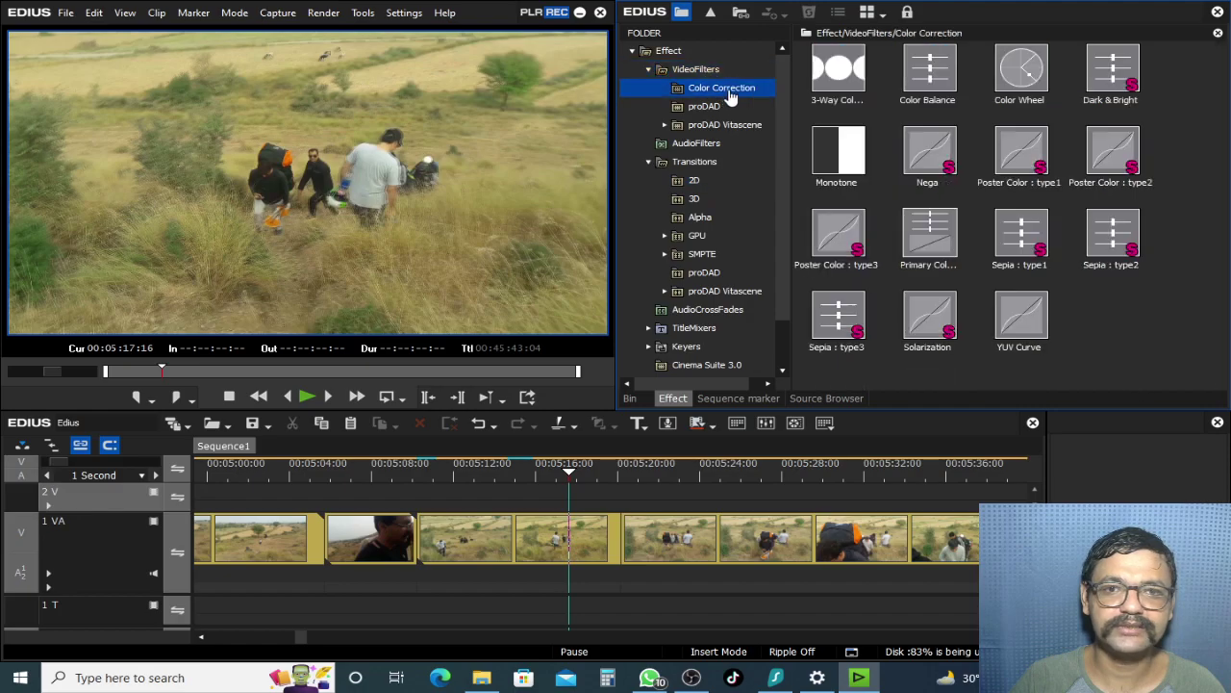
pyautogui.click(721, 107)
pyautogui.click(733, 125)
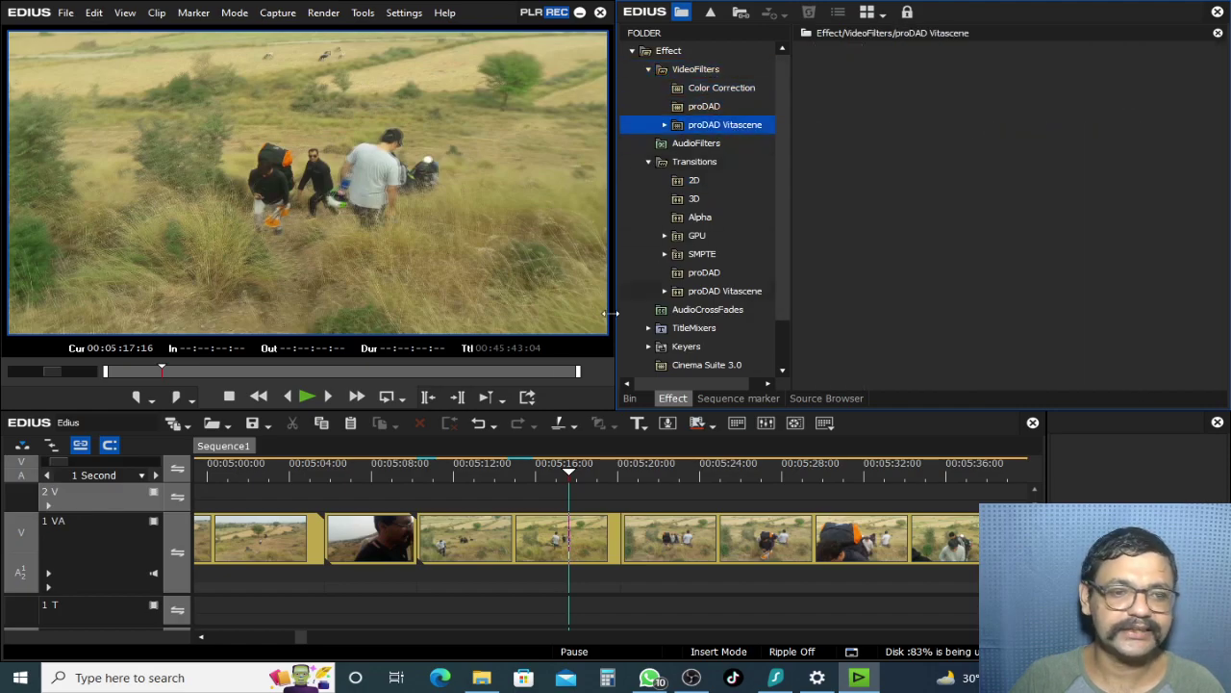
# Play the clip around 00:05:12 on track 1 VA and apply the Stabilizer video filter to it.
pyautogui.click(453, 471)
pyautogui.press('space')
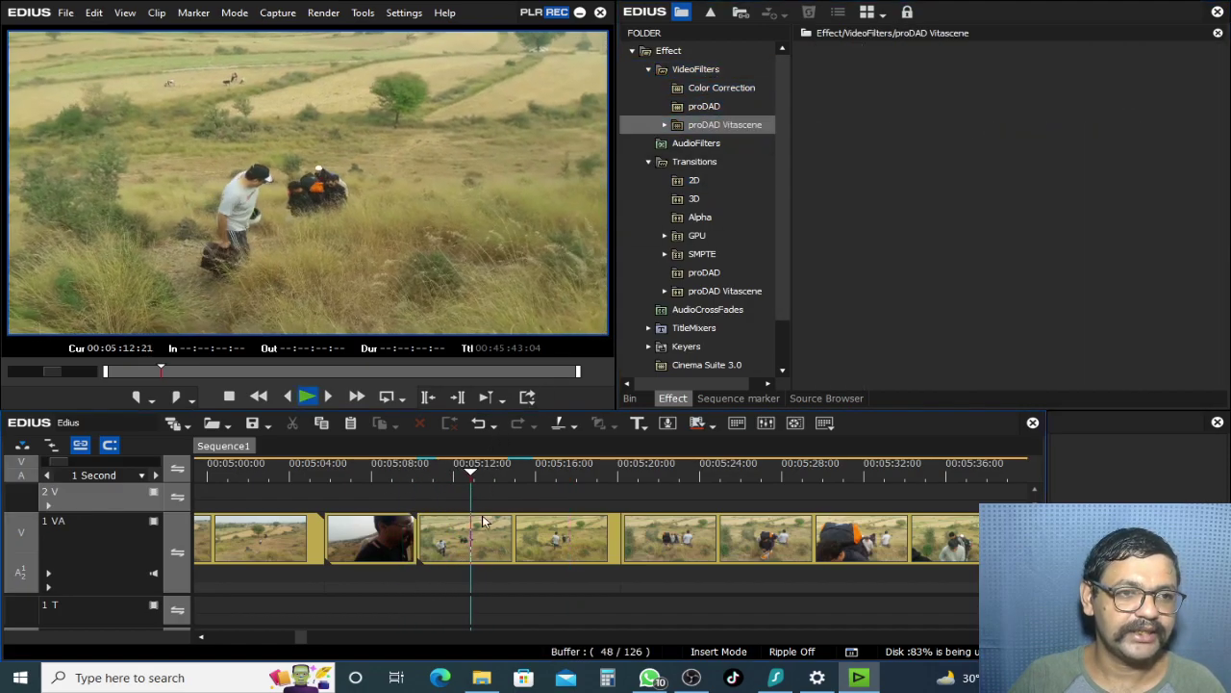
pyautogui.click(510, 533)
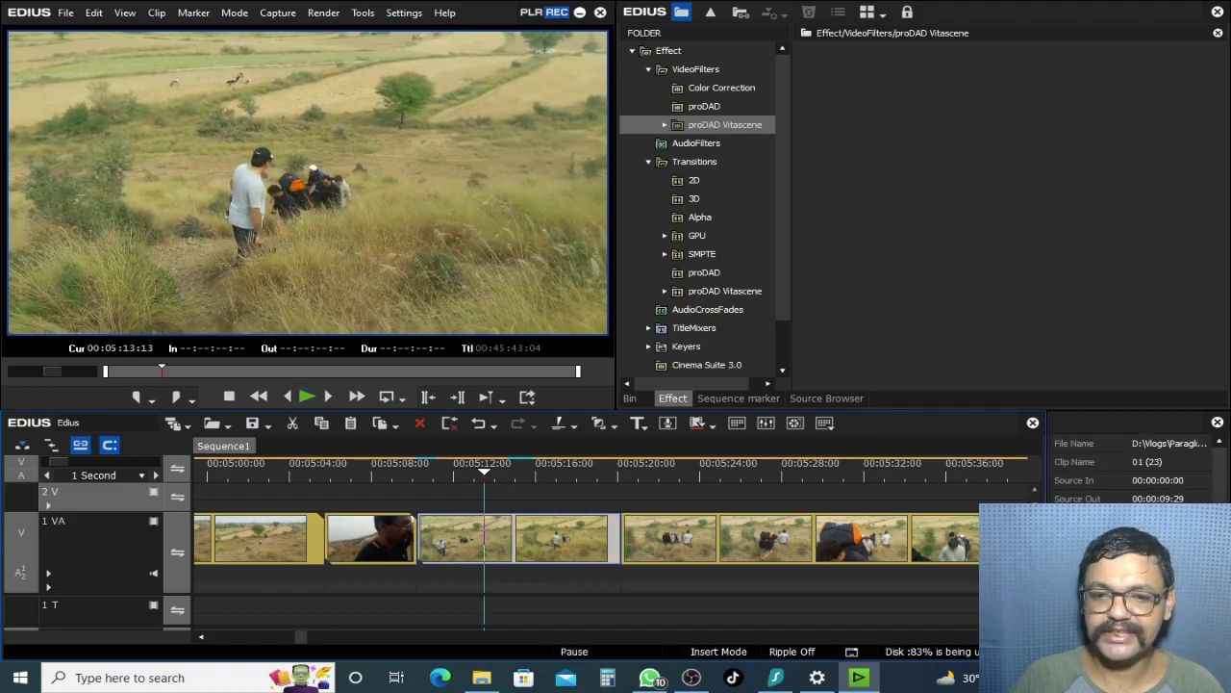
pyautogui.click(739, 87)
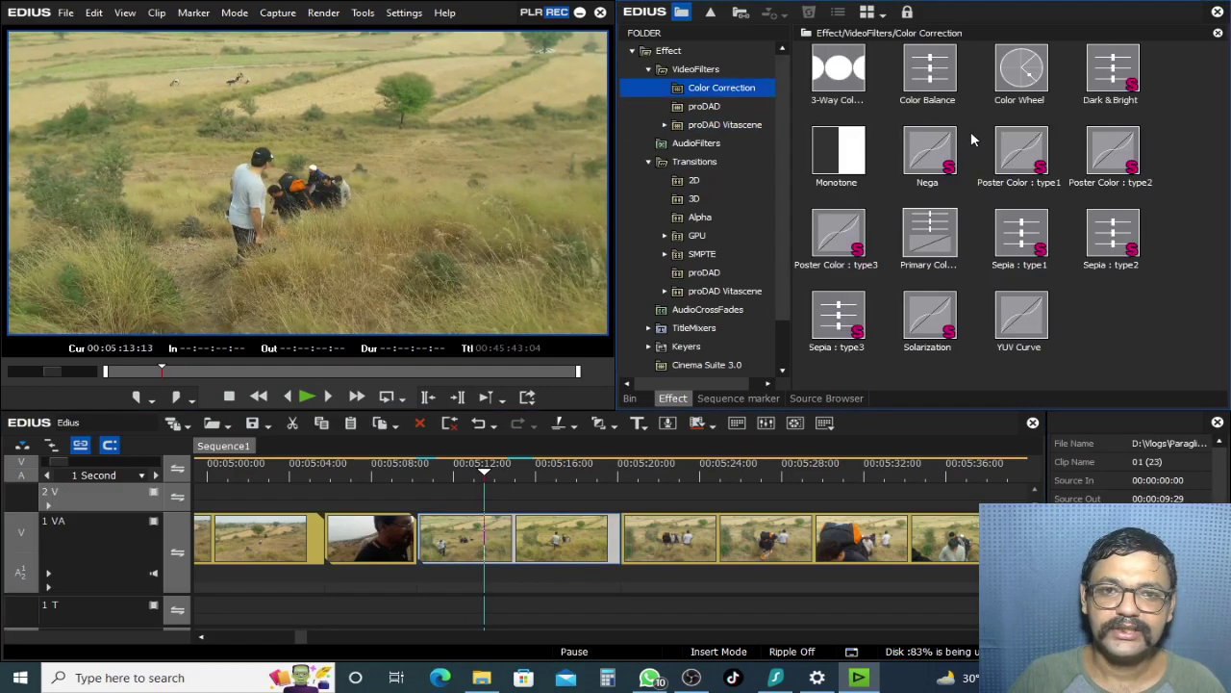
pyautogui.click(707, 75)
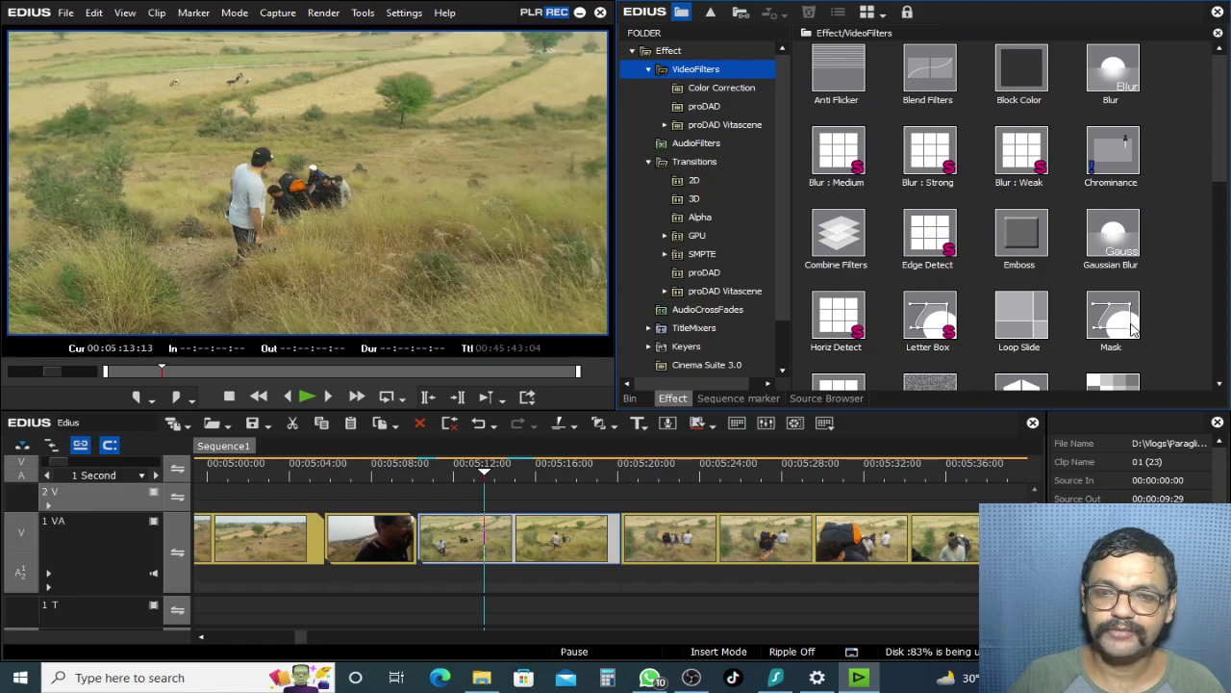
pyautogui.scroll(-3, 1116, 332)
pyautogui.scroll(-3, 1120, 327)
pyautogui.moveTo(1128, 252); pyautogui.dragTo(471, 524)
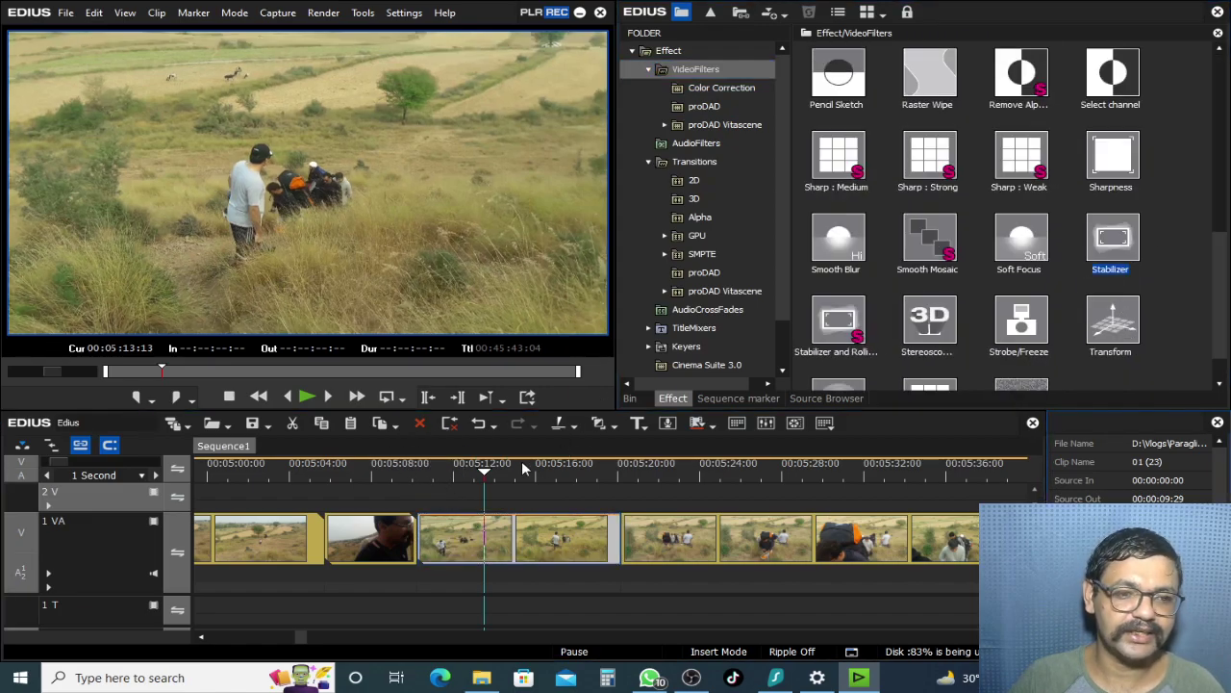
# Scrub through the stabilized clip and apply the Stabilizer filter to the following clip at 00:05:22:22 on track 1 VA.
pyautogui.moveTo(505, 478); pyautogui.dragTo(563, 494)
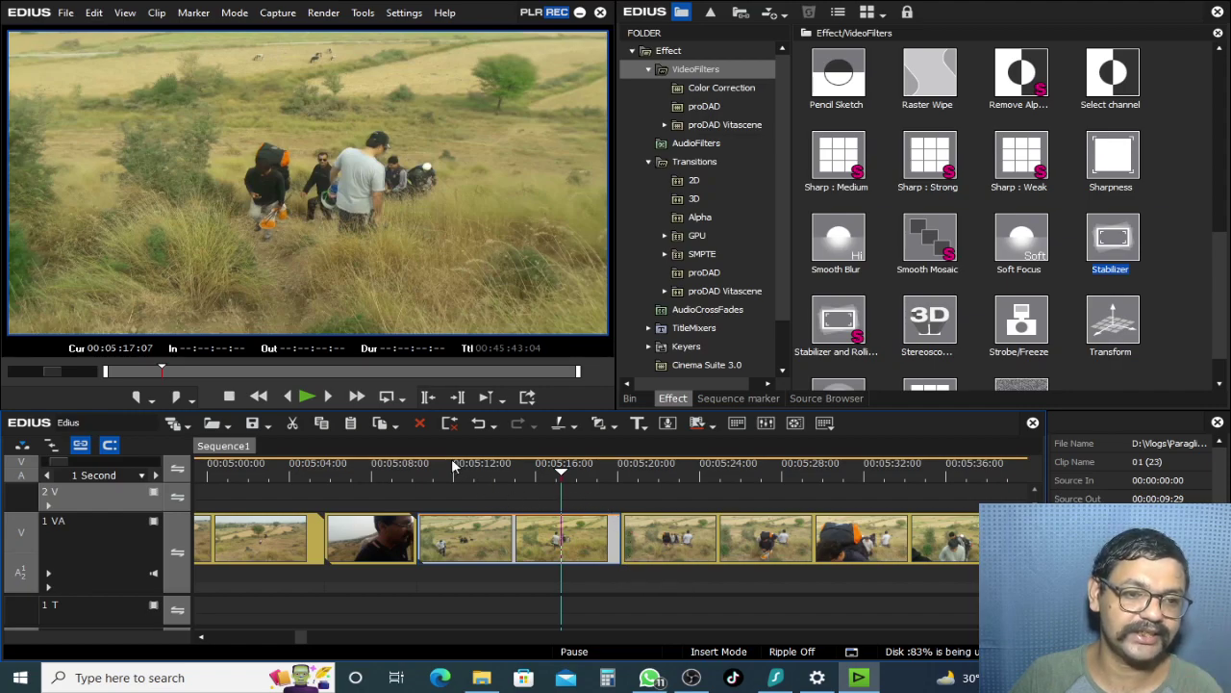
pyautogui.click(489, 482)
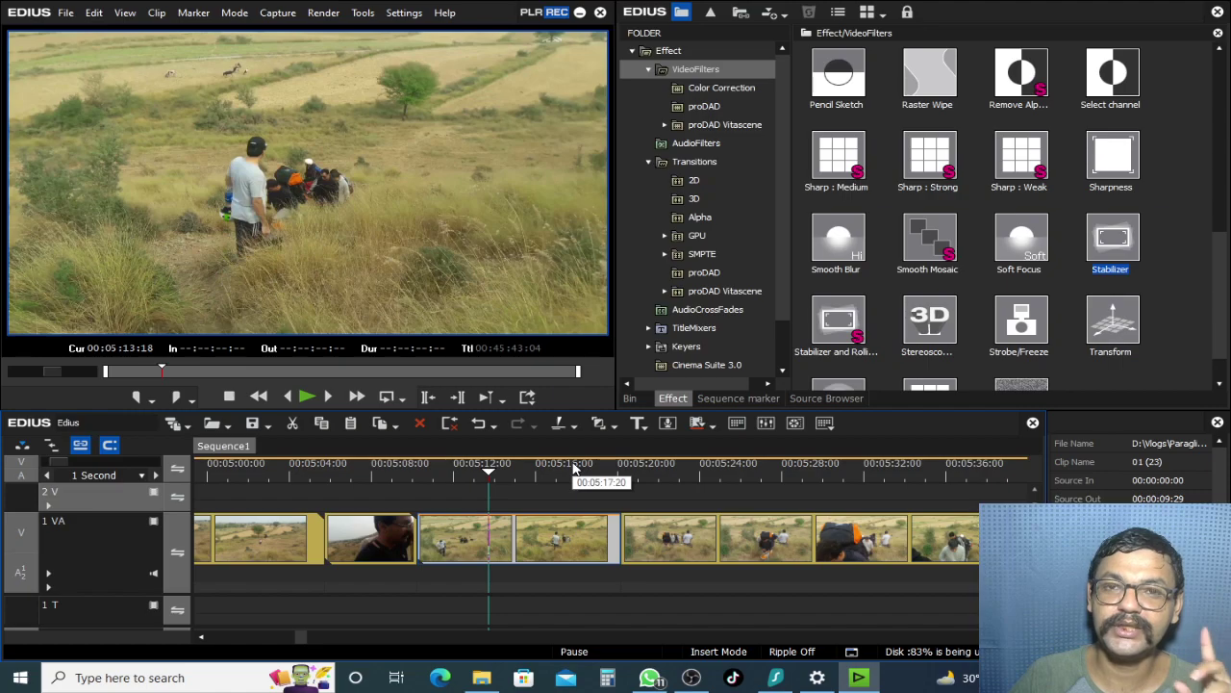
pyautogui.moveTo(520, 478); pyautogui.dragTo(676, 542)
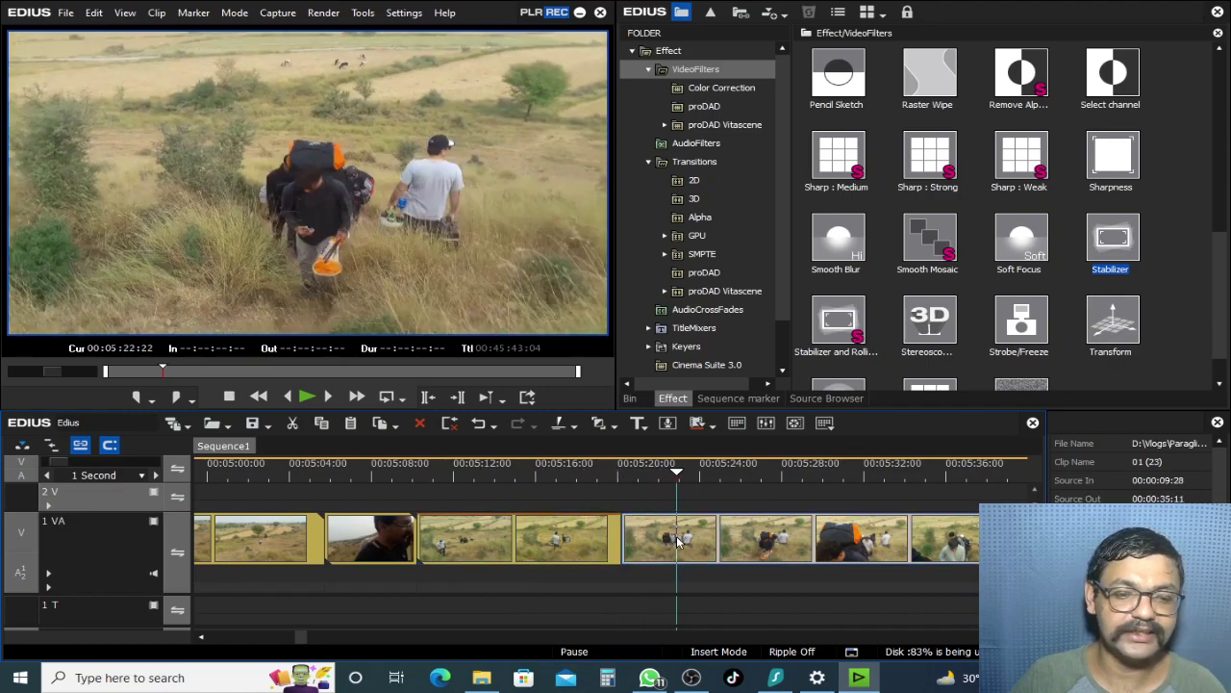
pyautogui.moveTo(1133, 239); pyautogui.dragTo(770, 548)
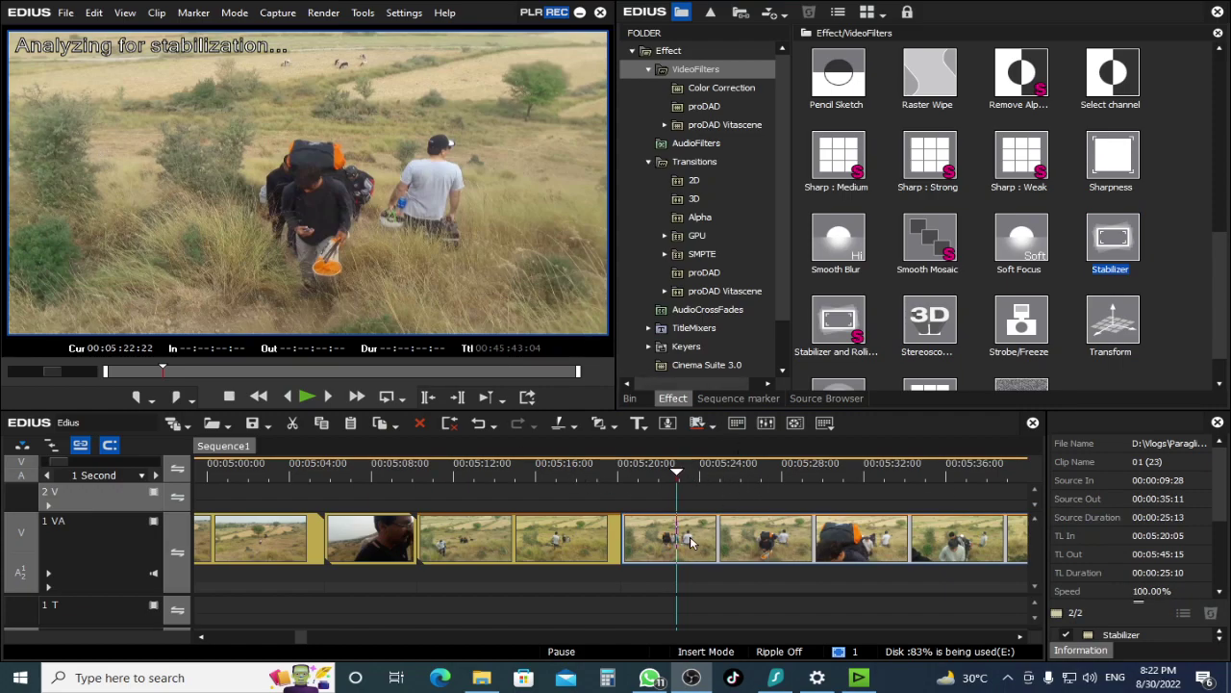
# Set the timeline scale to 0.5 second and play the first stabilized clip around 00:05:14 on track 1 VA.
pyautogui.scroll(-2, 692, 481)
pyautogui.scroll(2, 676, 474)
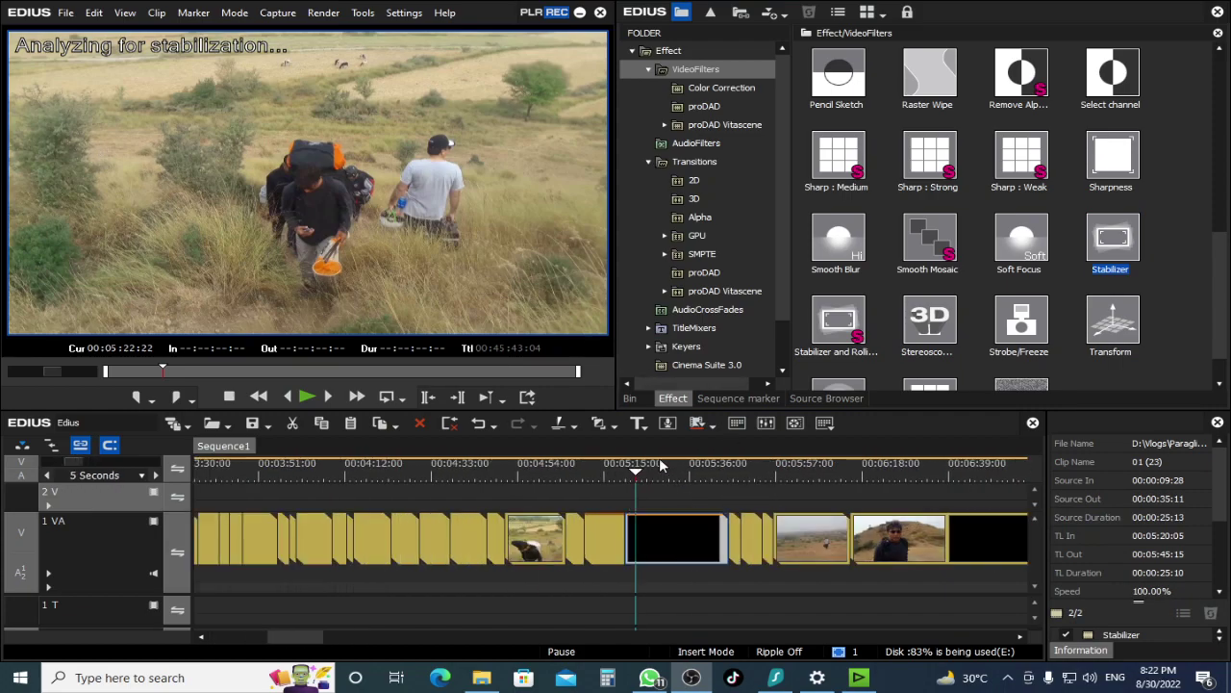
pyautogui.scroll(2, 678, 476)
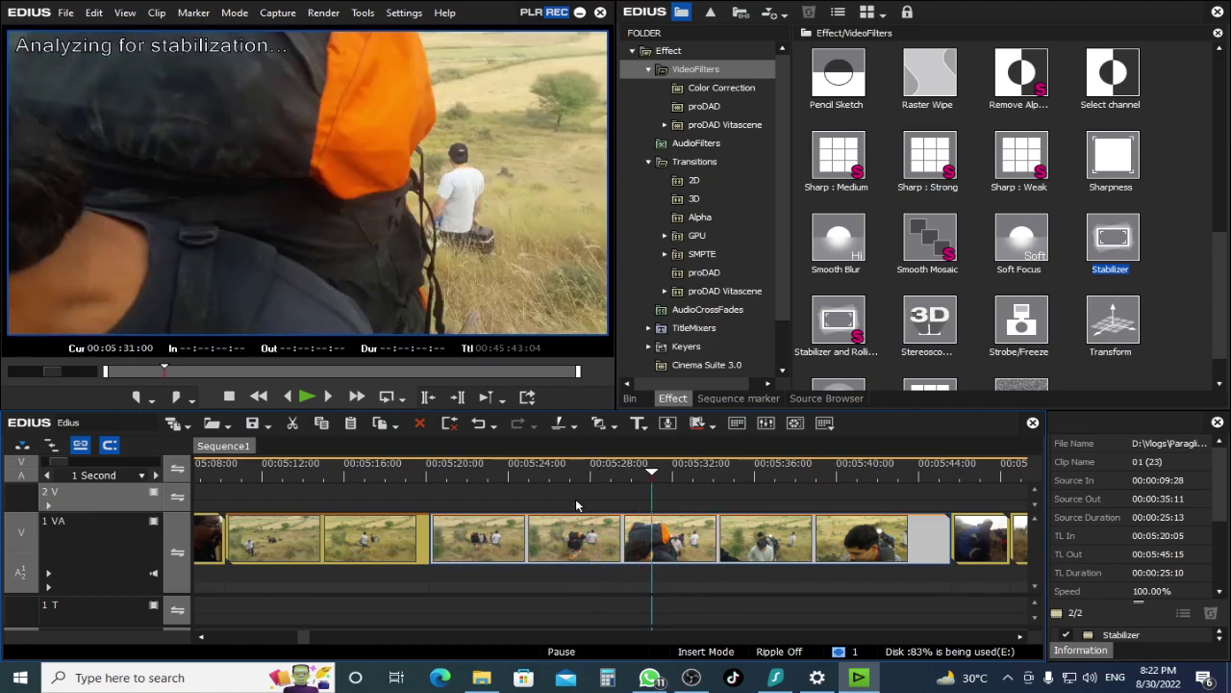
pyautogui.scroll(1, 486, 471)
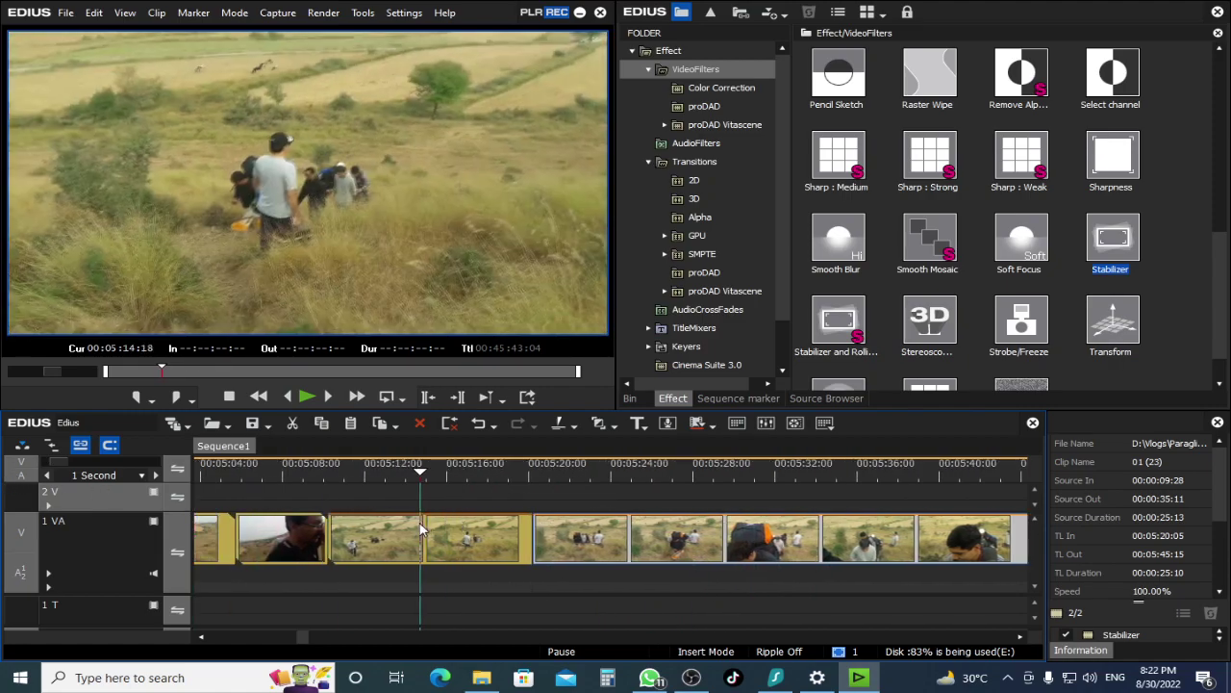
pyautogui.press('space')
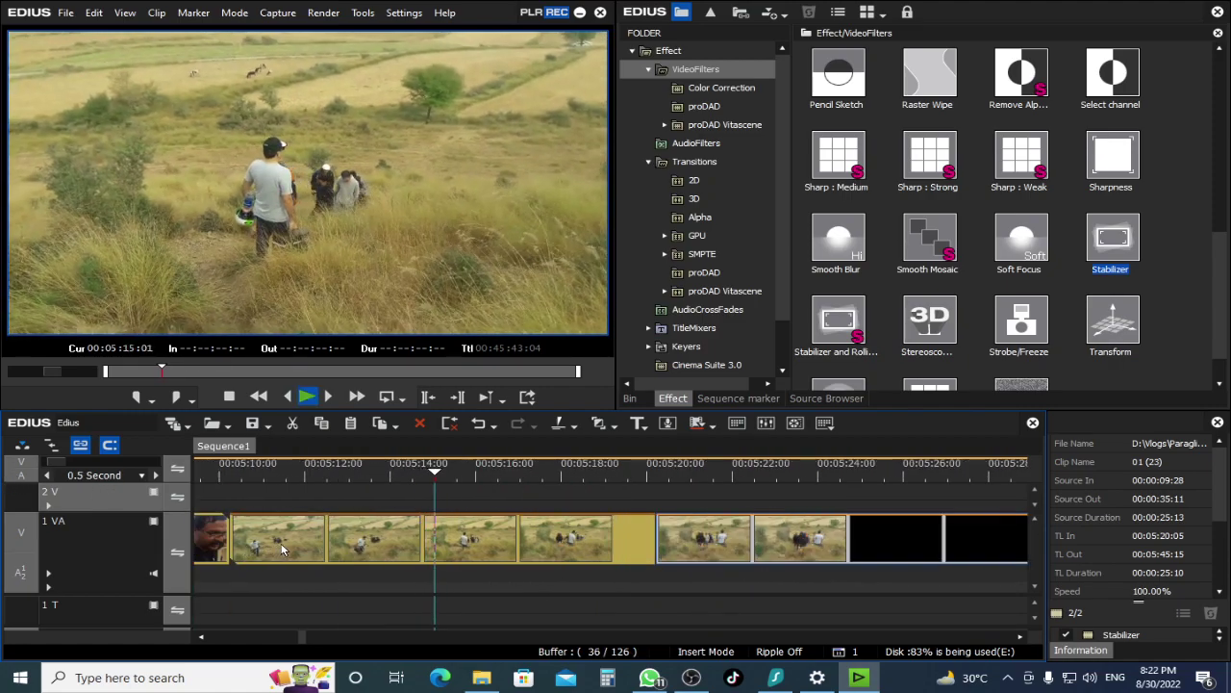
pyautogui.moveTo(449, 477); pyautogui.dragTo(393, 477)
pyautogui.press('space')
pyautogui.press('space')
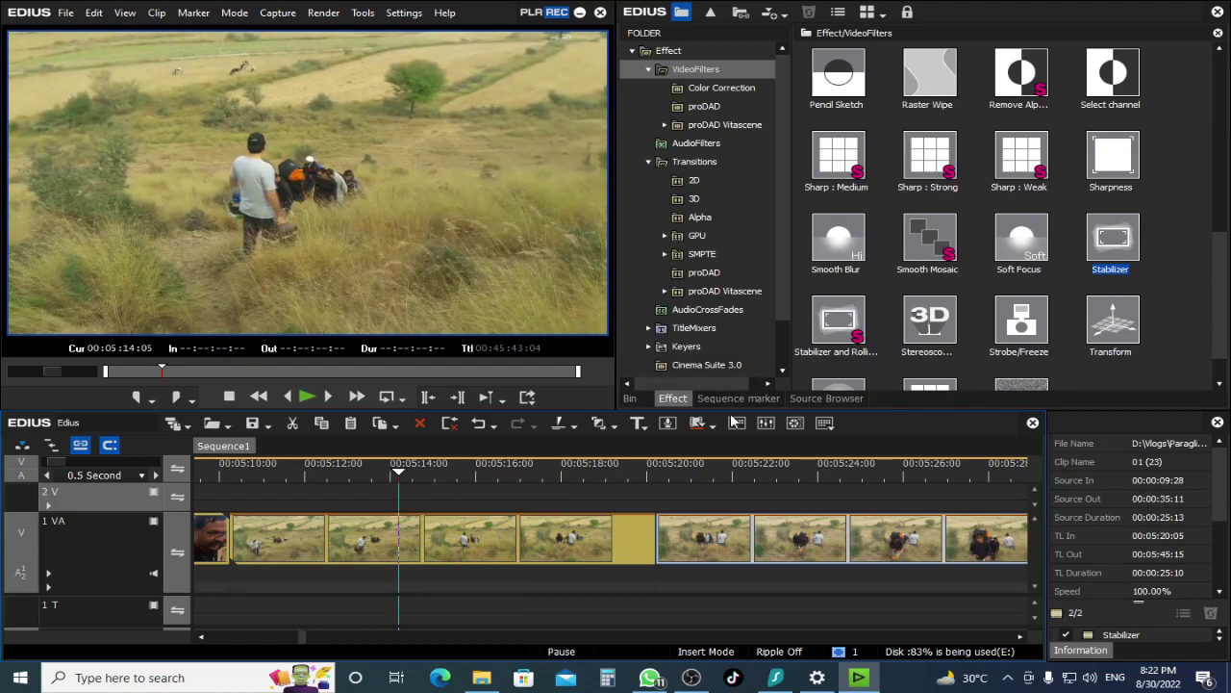
# Apply the Color Balance filter to the clip at 00:05:14:05 on track 1 VA and enlarge the timeline area.
pyautogui.click(723, 89)
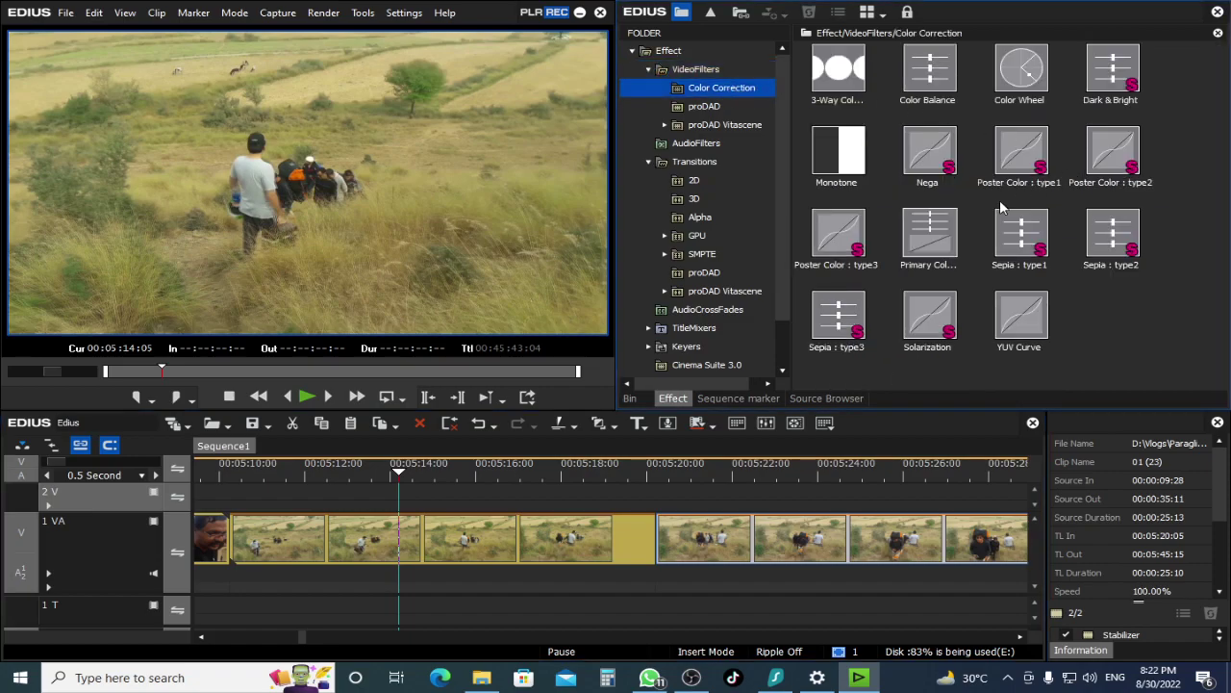
pyautogui.click(931, 89)
pyautogui.moveTo(931, 89); pyautogui.dragTo(461, 533)
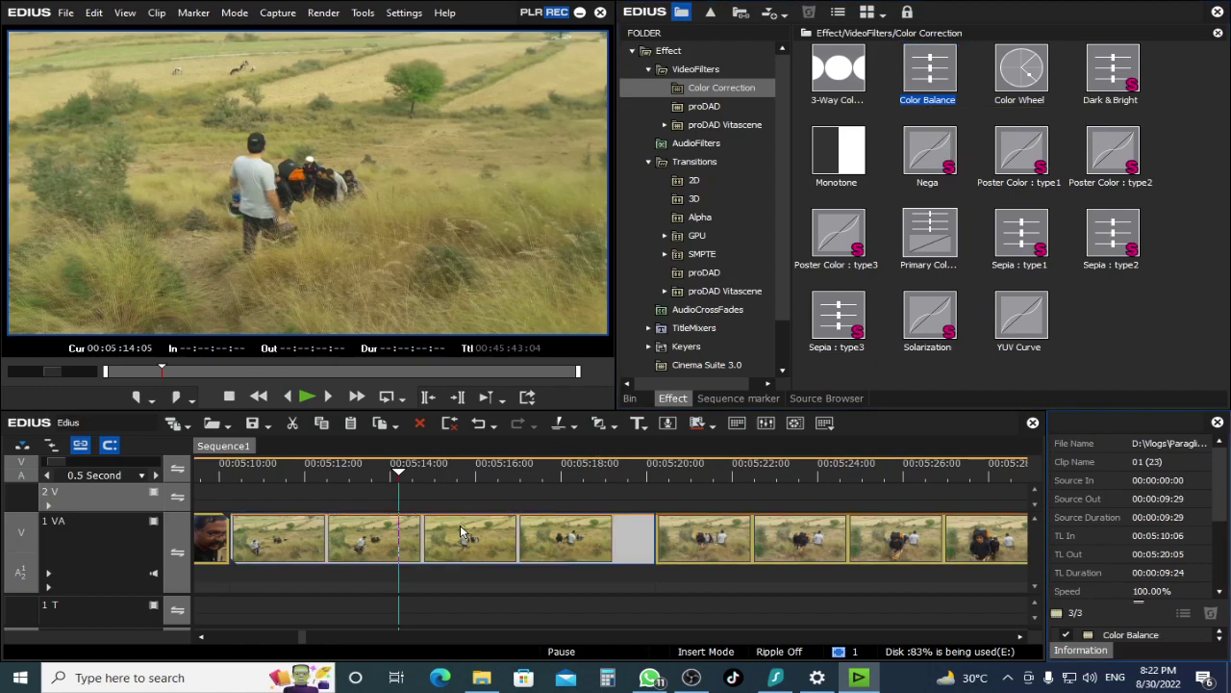
pyautogui.moveTo(998, 408); pyautogui.dragTo(998, 309)
pyautogui.moveTo(886, 310); pyautogui.dragTo(883, 304)
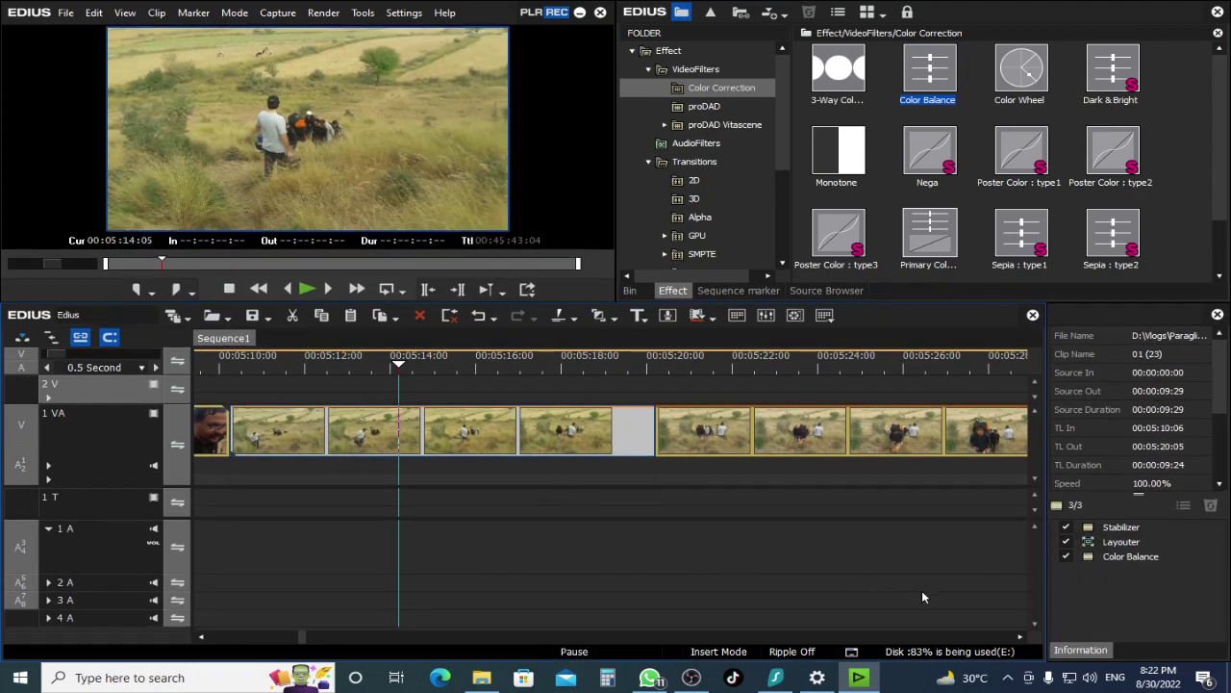
# Undo the last change, reapply Color Balance to the same clip and open its settings clear of the preview.
pyautogui.hotkey('ctrl', 'z')
pyautogui.moveTo(938, 75); pyautogui.dragTo(484, 423)
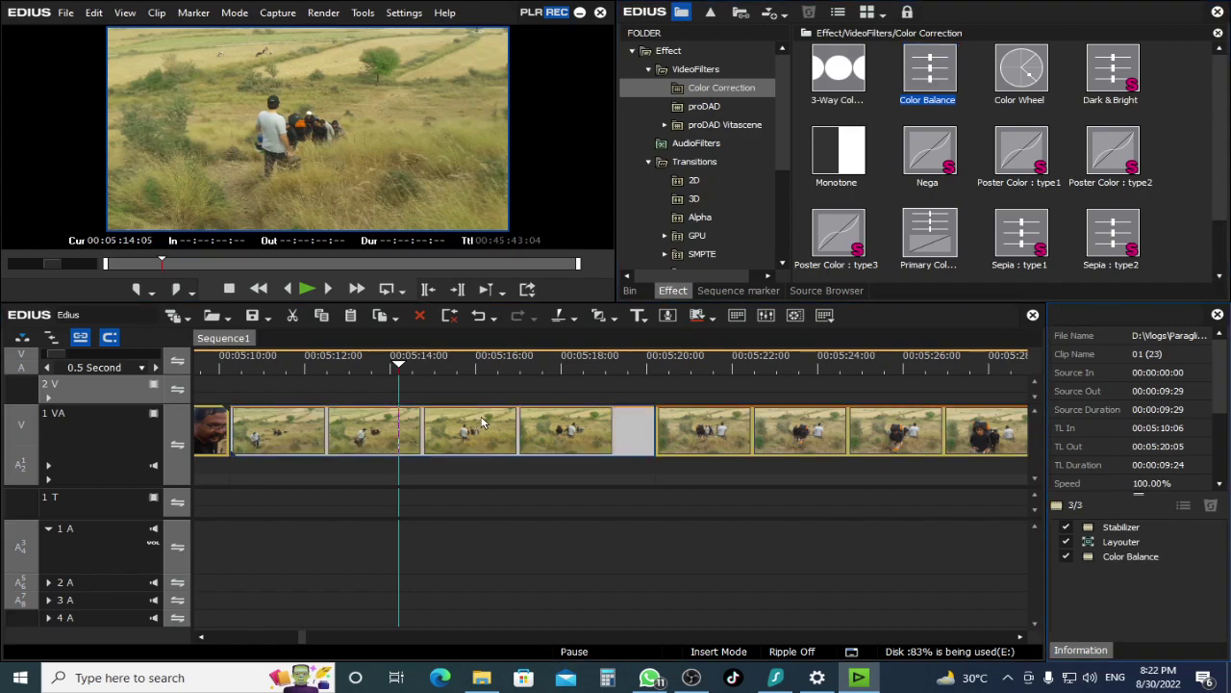
pyautogui.doubleClick(1111, 561)
pyautogui.moveTo(957, 93); pyautogui.dragTo(700, 151)
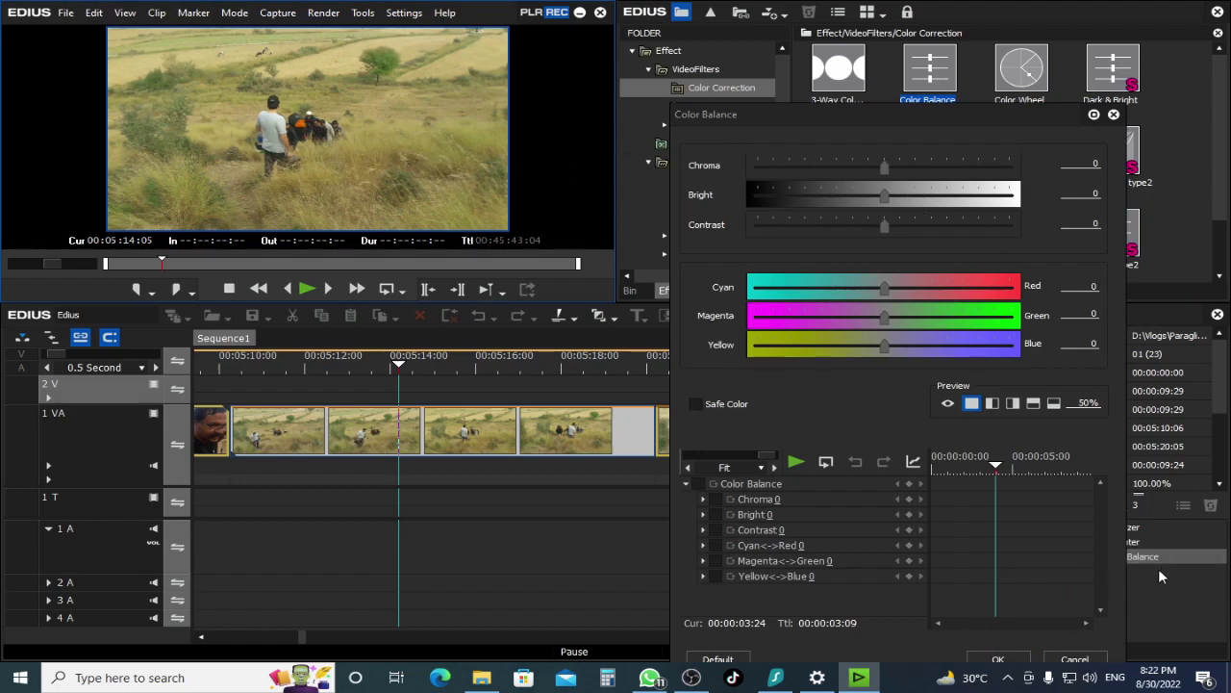
pyautogui.moveTo(948, 116); pyautogui.dragTo(879, 62)
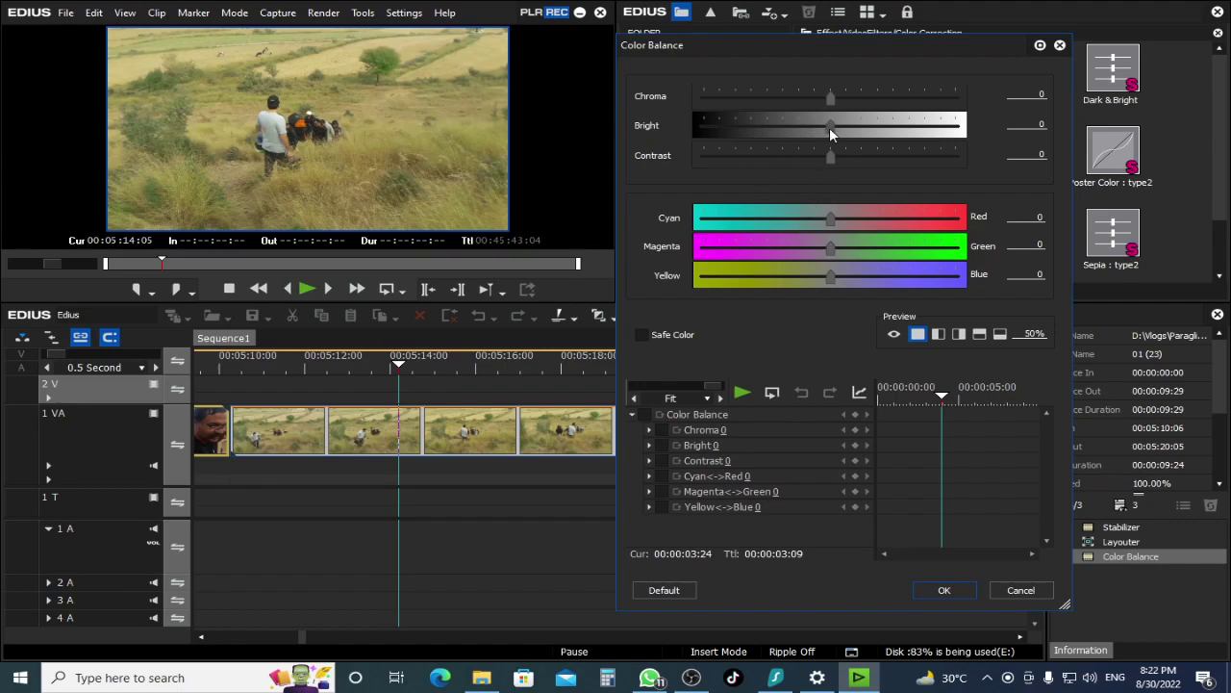
# Set Bright to 1, Contrast to 20 and Chroma to 16 in the Color Balance settings with the preview enlarged.
pyautogui.moveTo(827, 127); pyautogui.dragTo(832, 155)
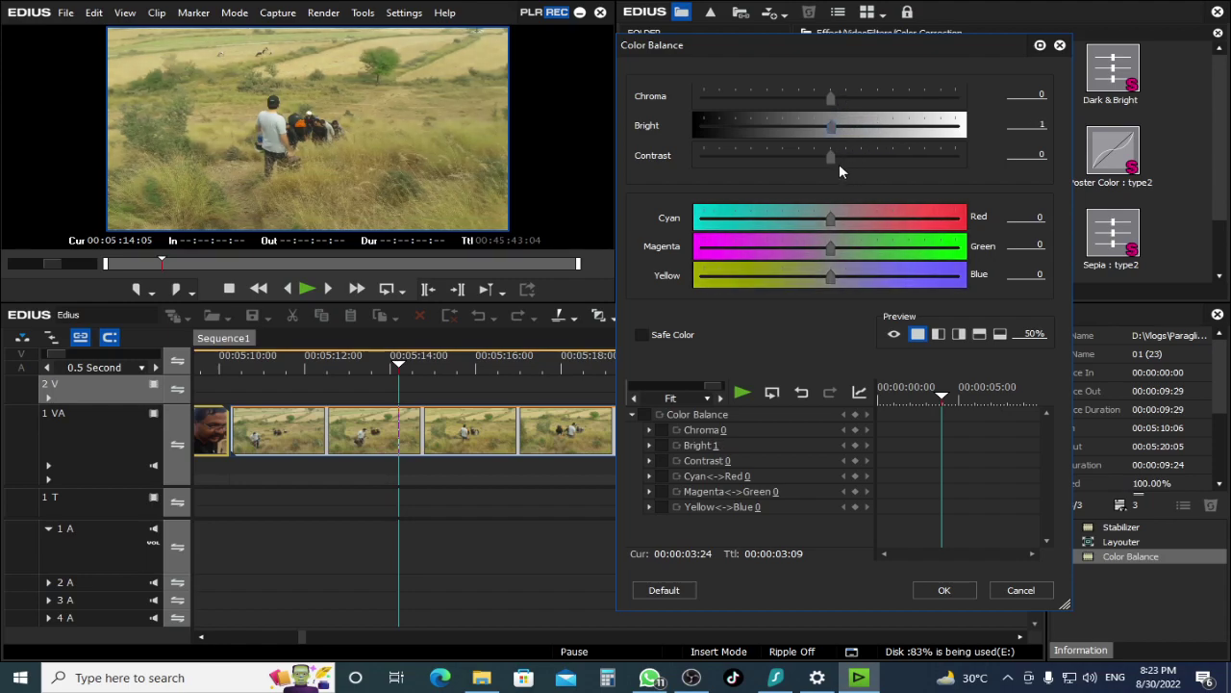
pyautogui.moveTo(831, 161); pyautogui.dragTo(850, 162)
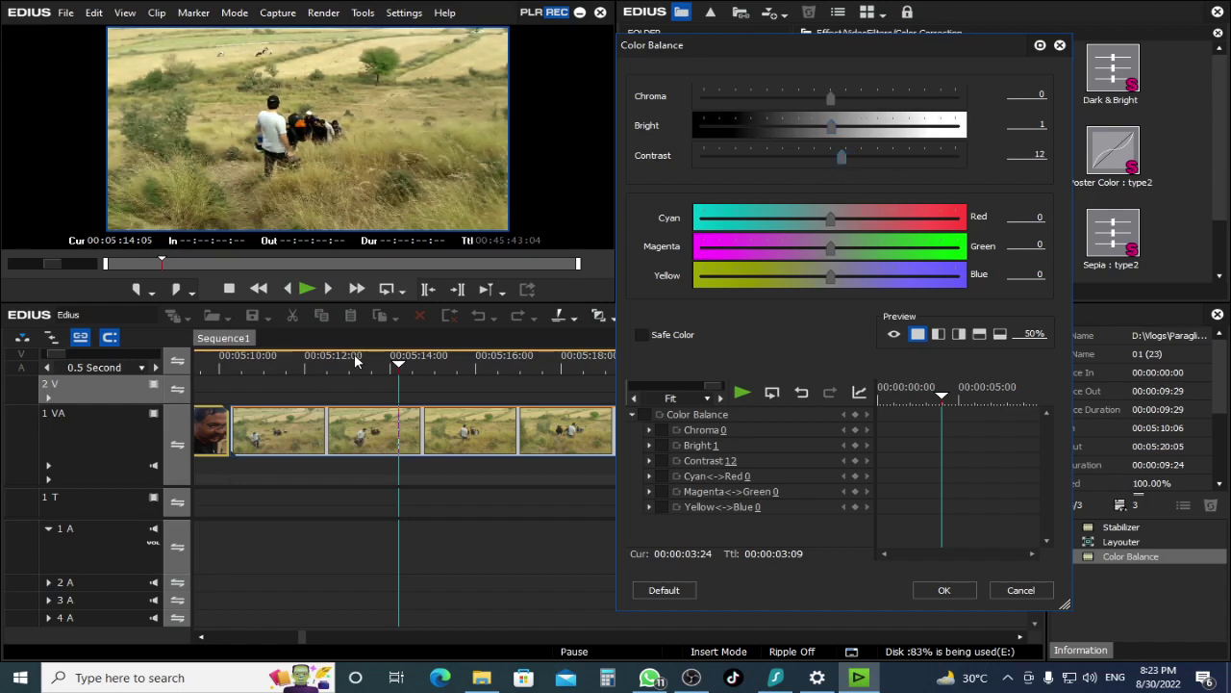
pyautogui.moveTo(387, 304); pyautogui.dragTo(381, 380)
pyautogui.moveTo(843, 160)
pyautogui.mouseDown()
pyautogui.moveTo(801, 166)
pyautogui.moveTo(849, 166)
pyautogui.moveTo(846, 154)
pyautogui.mouseUp()
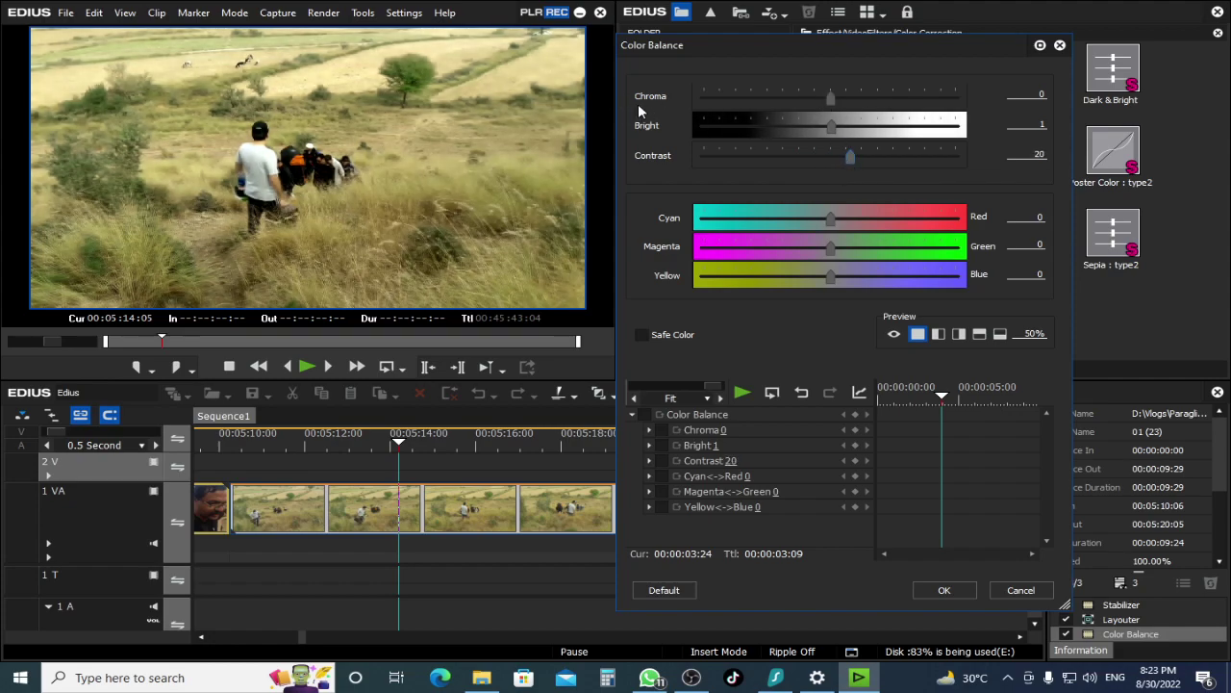
pyautogui.moveTo(832, 98); pyautogui.dragTo(843, 135)
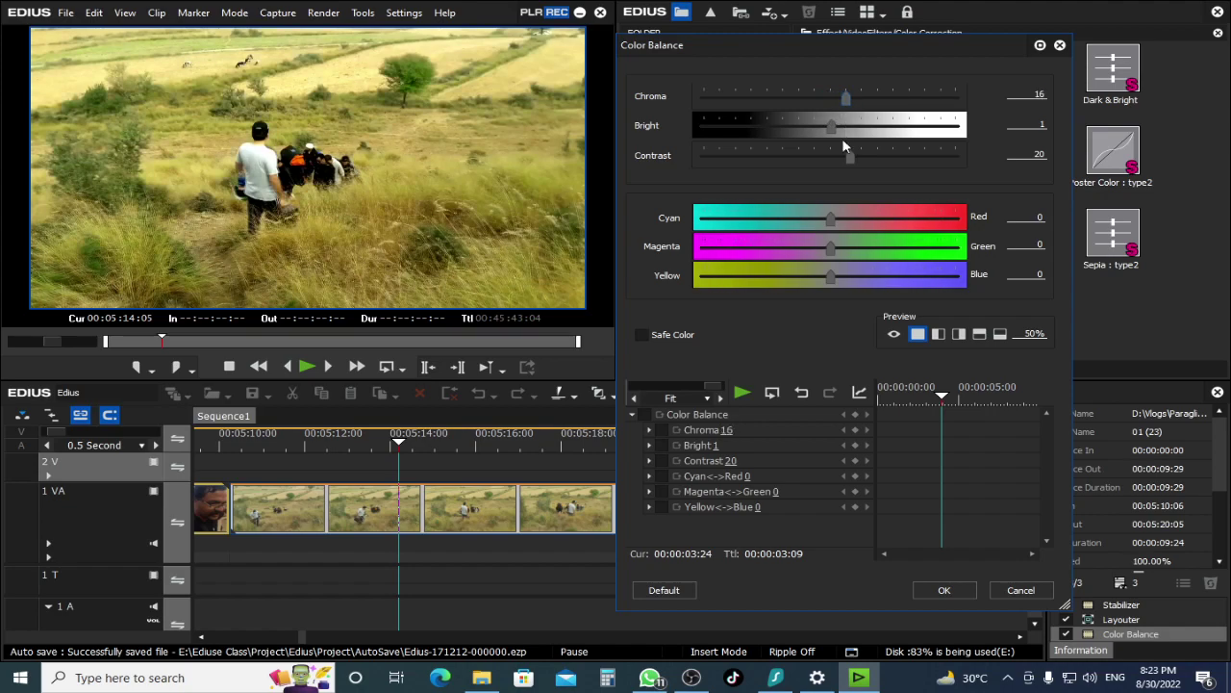
# Reset Contrast, Bright and Chroma to 0 in the Color Balance settings, trying a Chroma of -14 along the way.
pyautogui.click(1026, 153)
pyautogui.write('0')
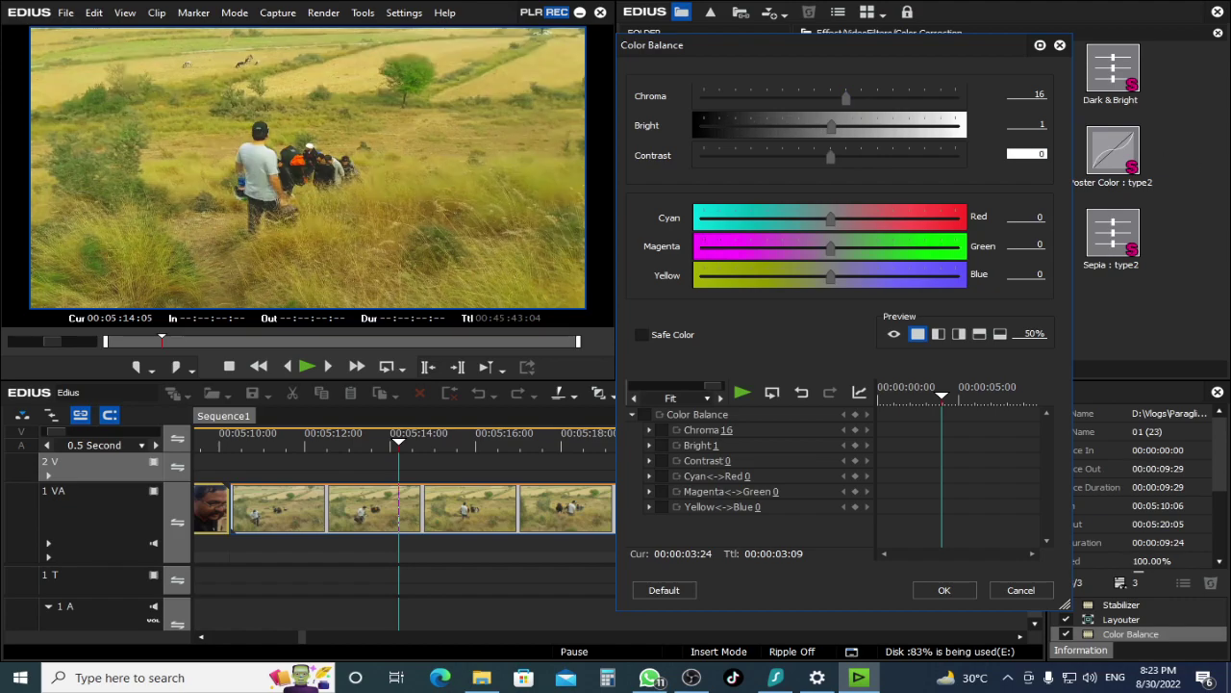
pyautogui.click(1041, 124)
pyautogui.write('0')
pyautogui.click(1035, 94)
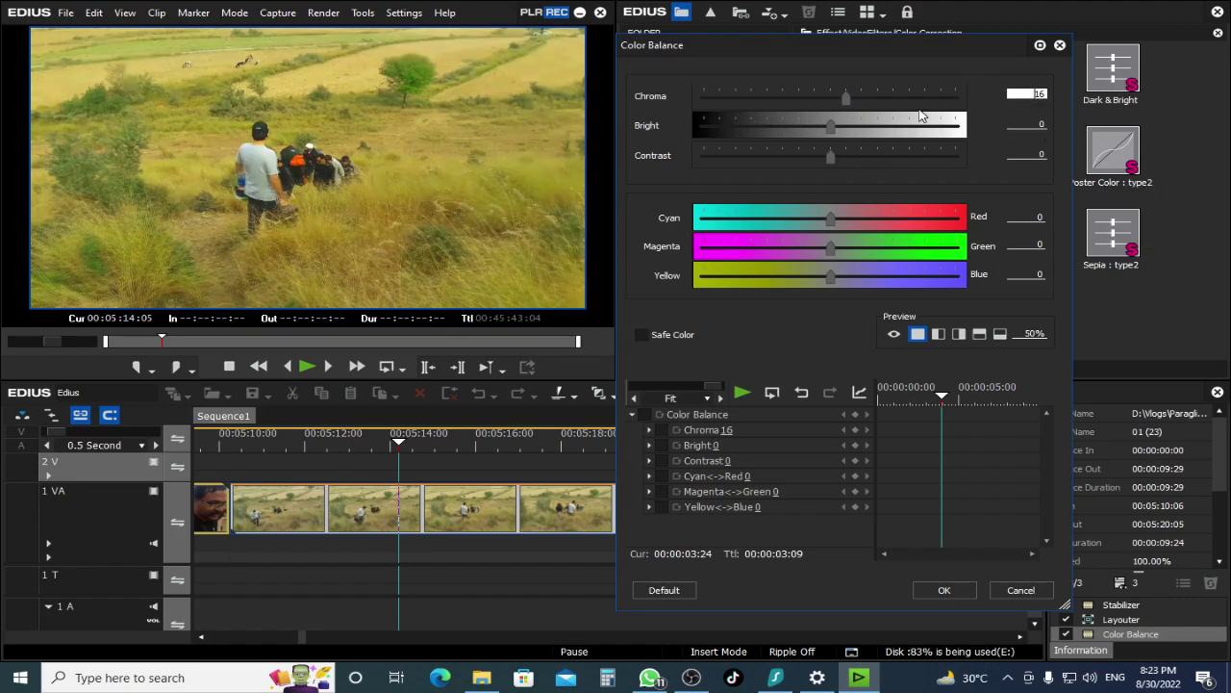
pyautogui.moveTo(848, 95); pyautogui.dragTo(819, 100)
pyautogui.click(1026, 94)
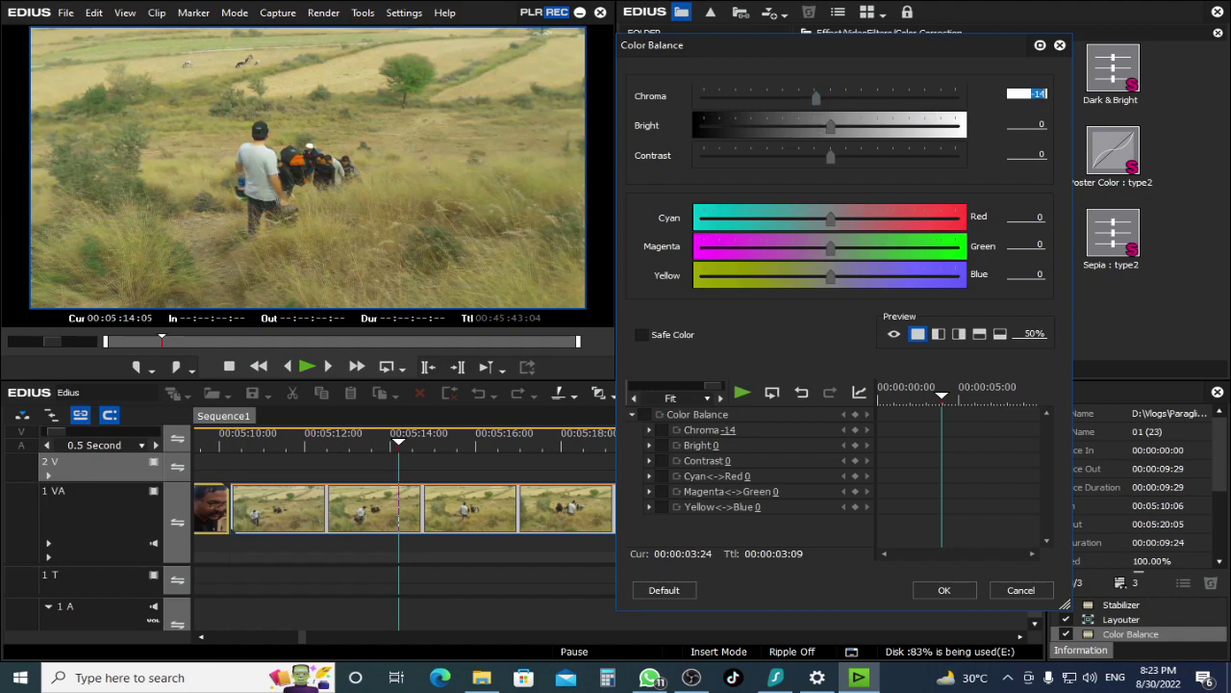
pyautogui.write('0')
pyautogui.press('Return')
pyautogui.click(960, 187)
# Set Chroma to 5, shift the balance slightly toward magenta and cyan, and accept the Color Balance settings.
pyautogui.moveTo(839, 101); pyautogui.dragTo(836, 113)
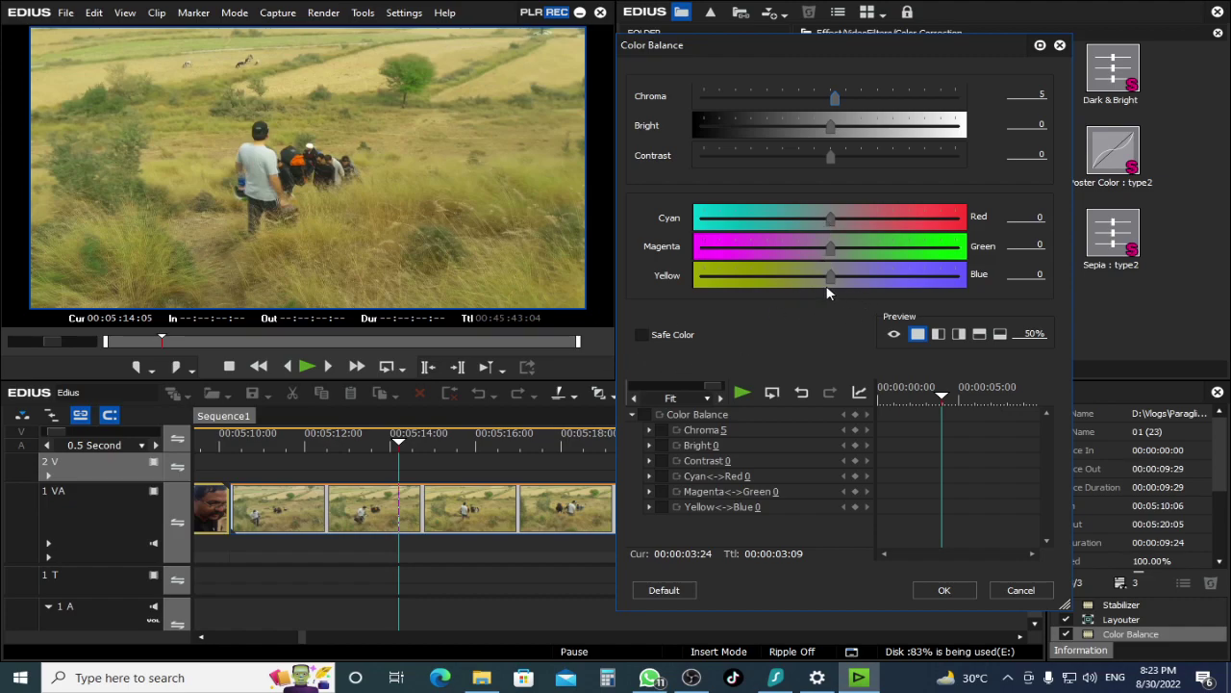
pyautogui.moveTo(831, 249); pyautogui.dragTo(824, 254)
pyautogui.moveTo(827, 223)
pyautogui.mouseDown()
pyautogui.moveTo(812, 225)
pyautogui.moveTo(827, 246)
pyautogui.moveTo(816, 222)
pyautogui.mouseUp()
pyautogui.click(962, 590)
# Delete the Color Balance filter from the clip at 00:05:14:05.
pyautogui.click(1158, 634)
pyautogui.press('Delete')
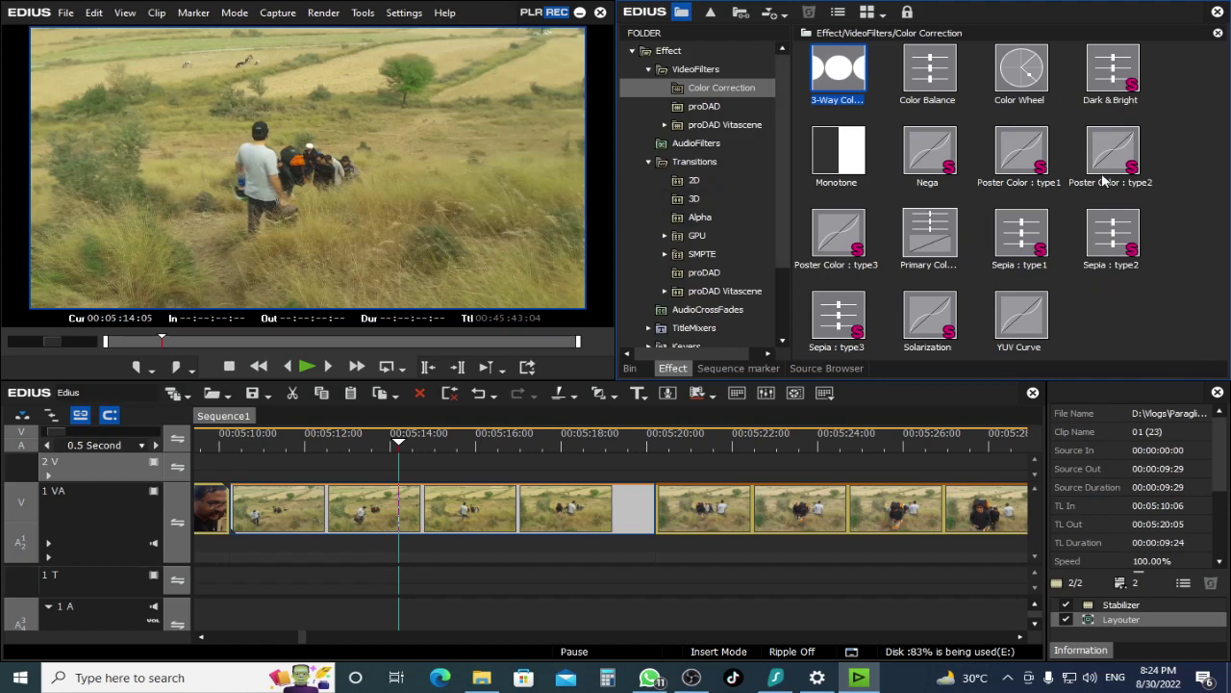
# Browse the filters in the main VideoFilters folder, from Anti Flicker to Stabilizer.
pyautogui.click(726, 75)
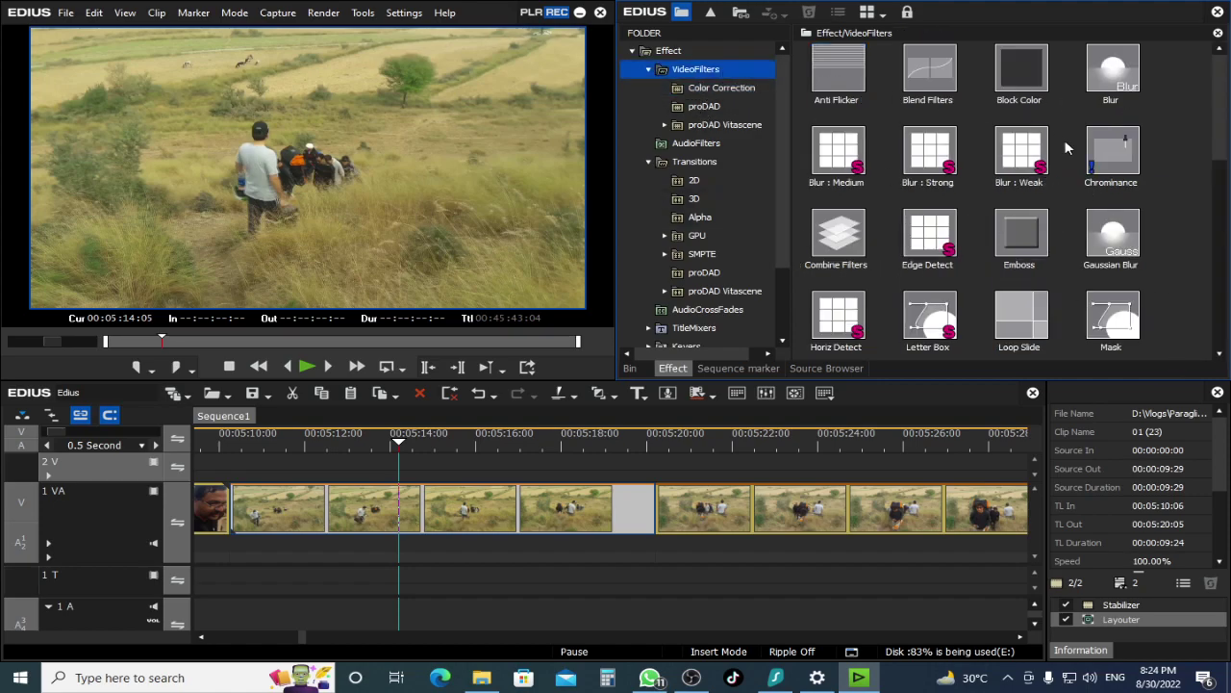
pyautogui.scroll(-3, 1105, 267)
pyautogui.scroll(2, 1095, 276)
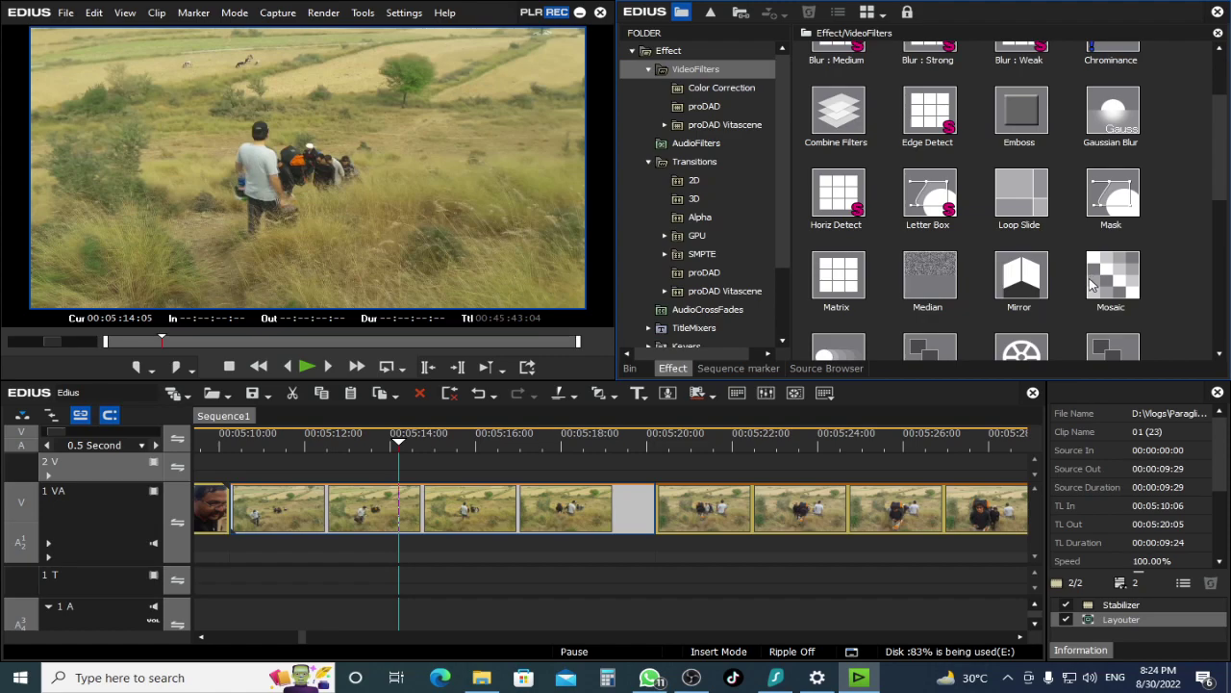
pyautogui.scroll(-2, 1091, 281)
pyautogui.scroll(-5, 1059, 274)
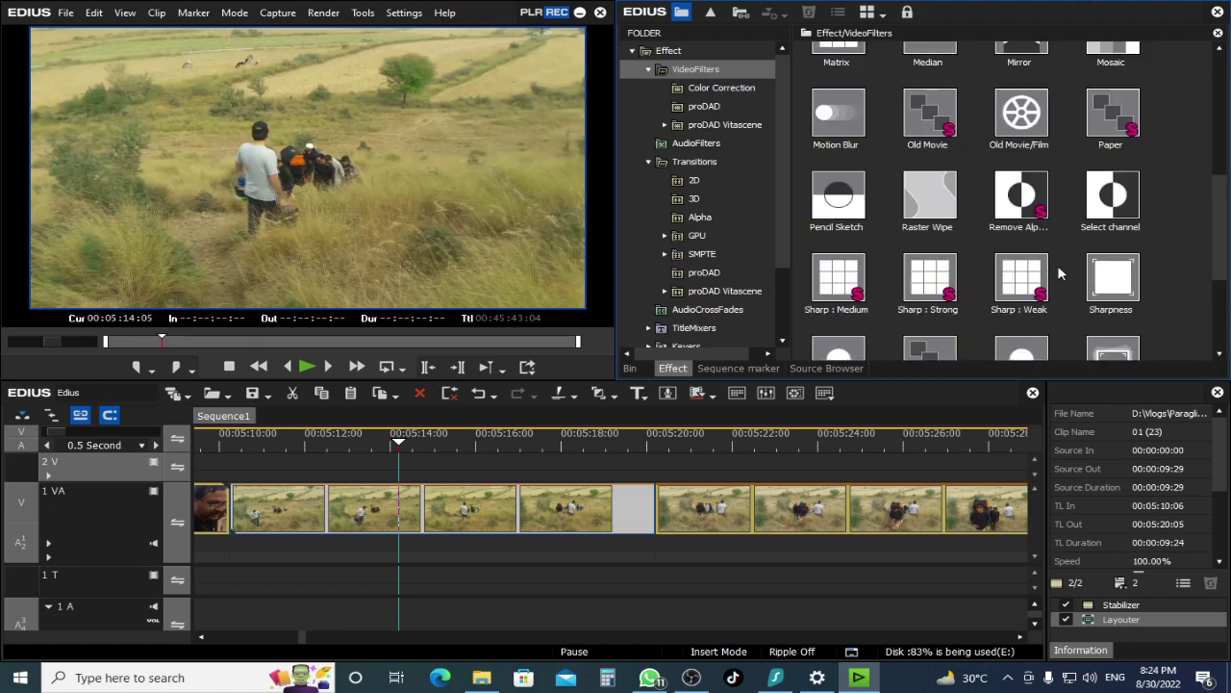
pyautogui.scroll(3, 1097, 307)
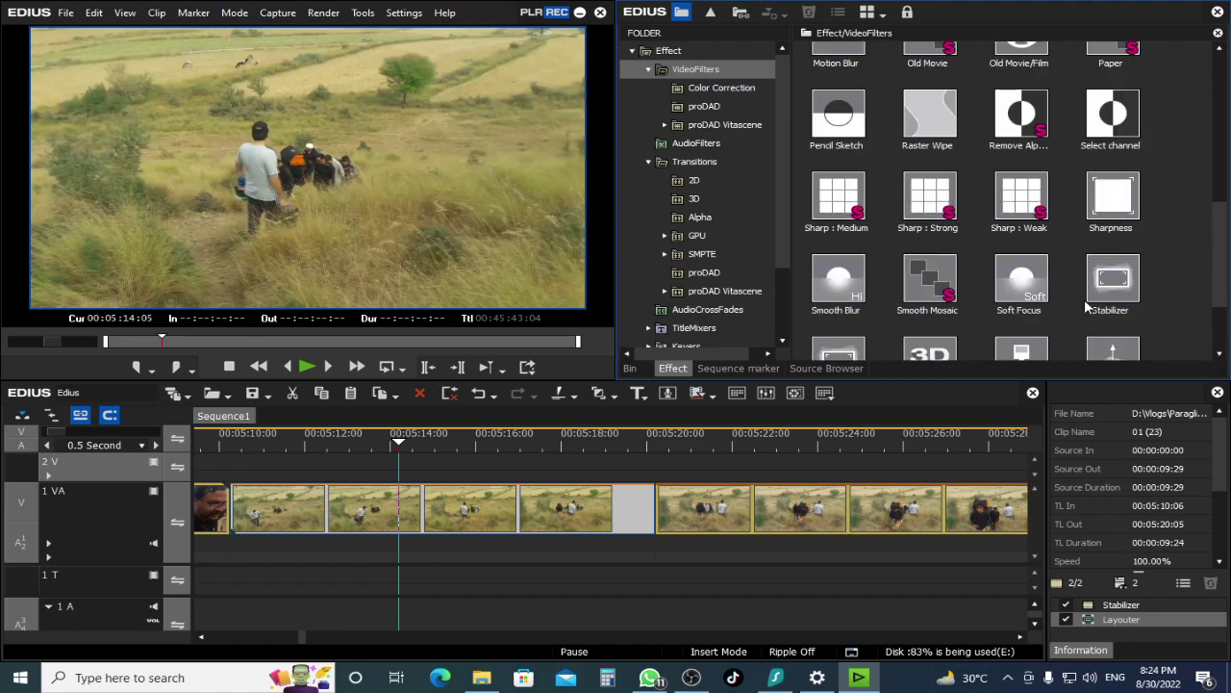
pyautogui.scroll(2, 1065, 289)
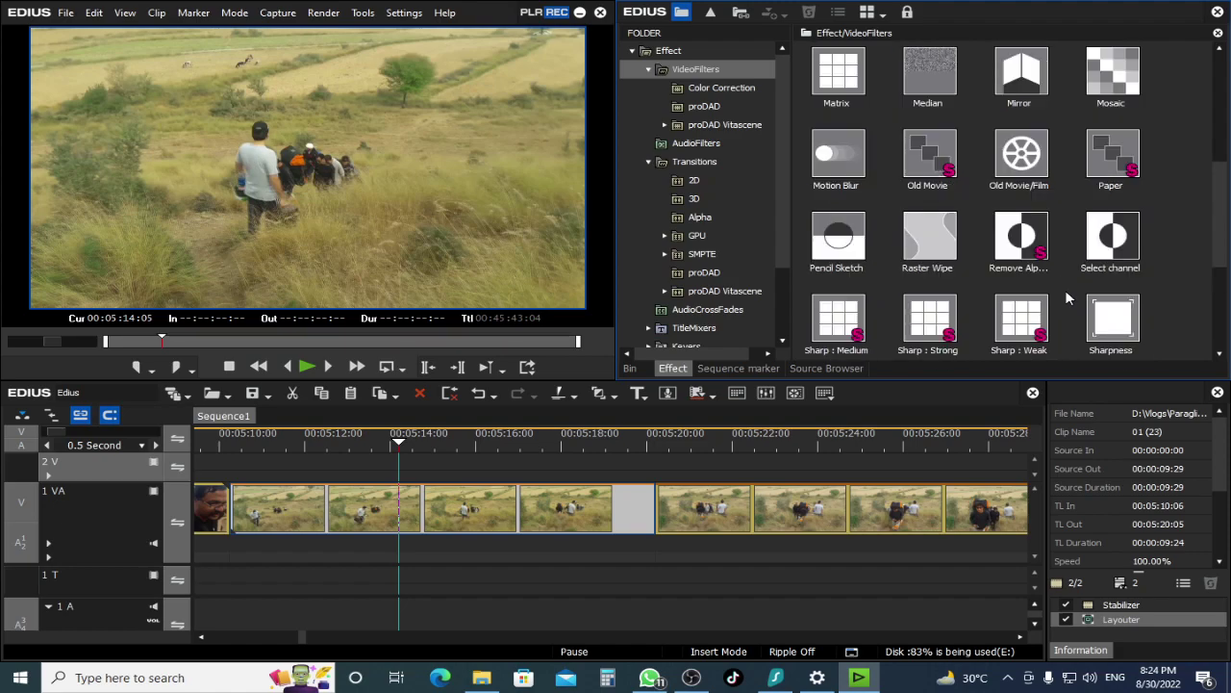
pyautogui.scroll(4, 1063, 293)
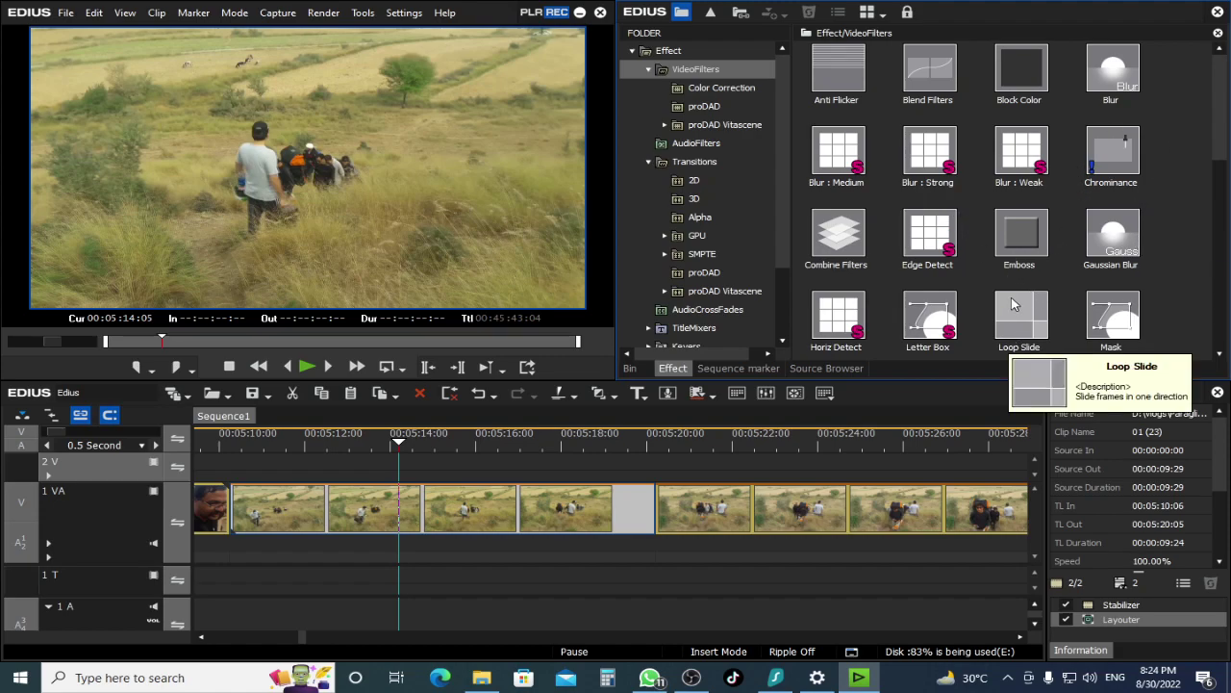
# Apply the Combine Filters effect from the VideoFilters folder to the clip at 00:05:14:05, and enlarge the timeline and information area.
pyautogui.scroll(-2, 1013, 304)
pyautogui.scroll(-6, 1018, 300)
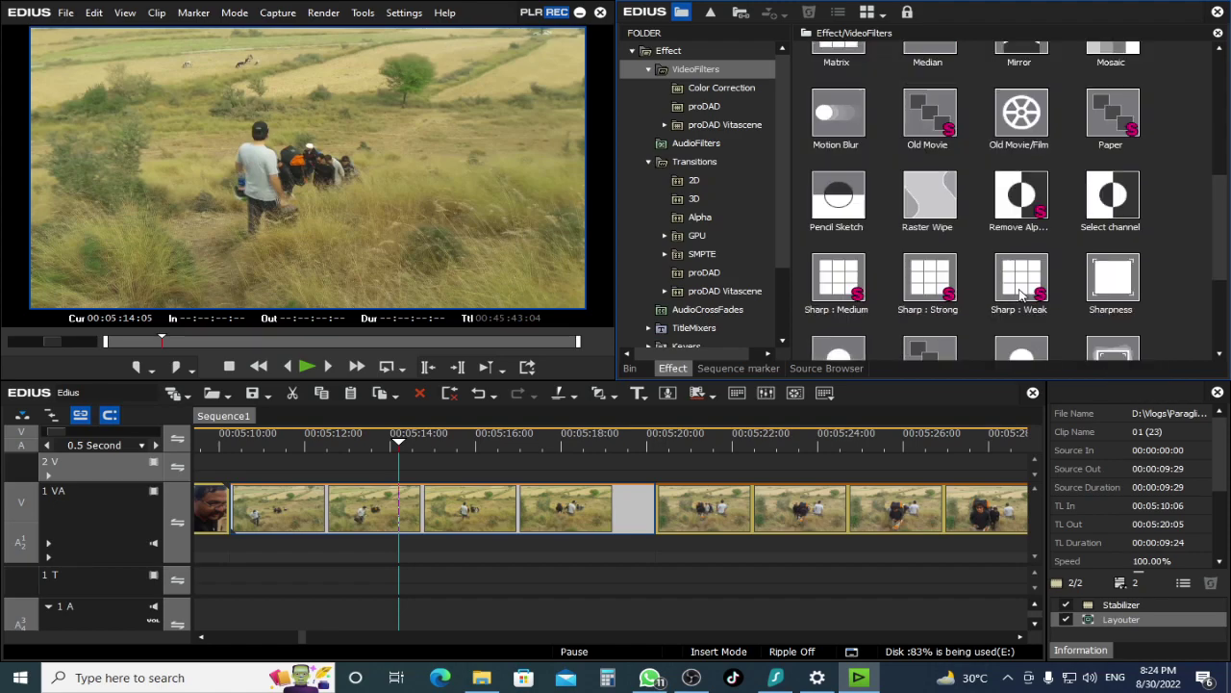
pyautogui.scroll(6, 1026, 302)
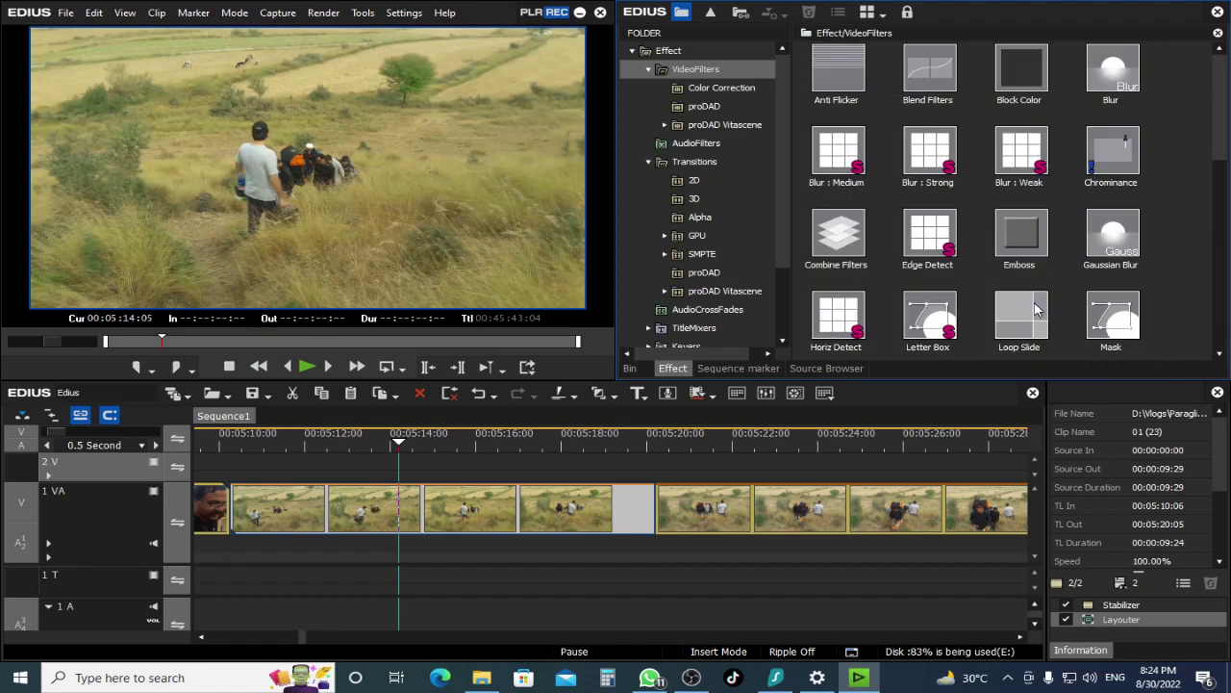
pyautogui.click(726, 88)
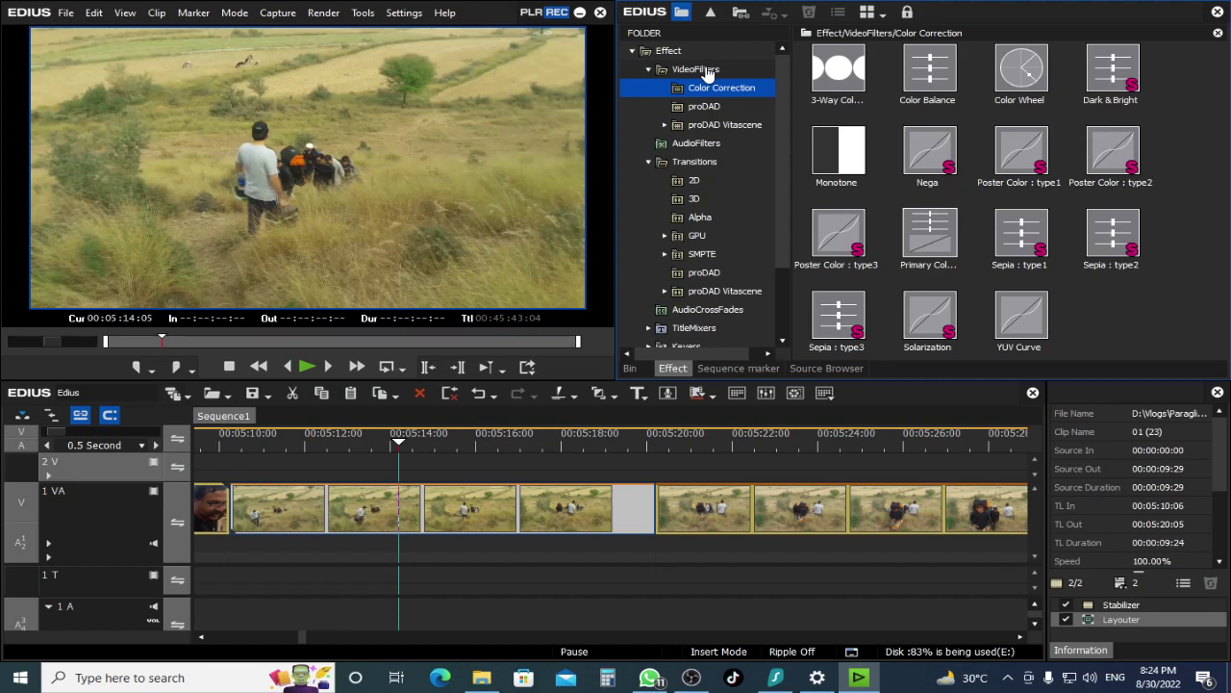
pyautogui.click(708, 70)
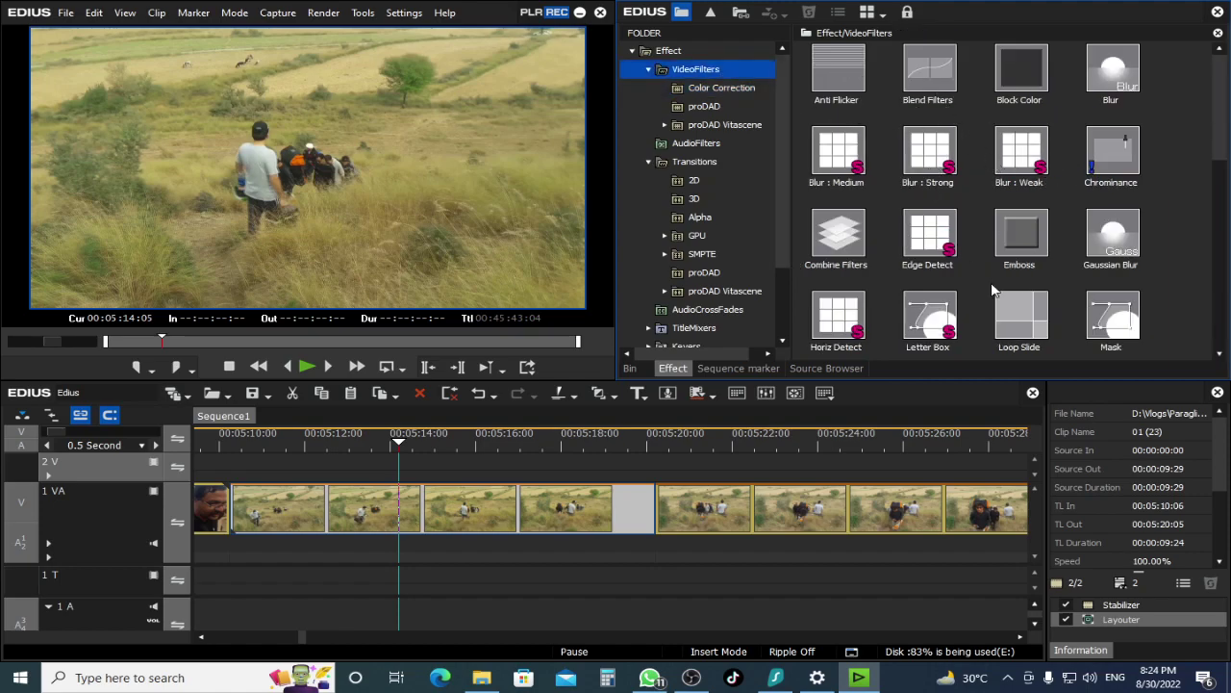
pyautogui.click(846, 236)
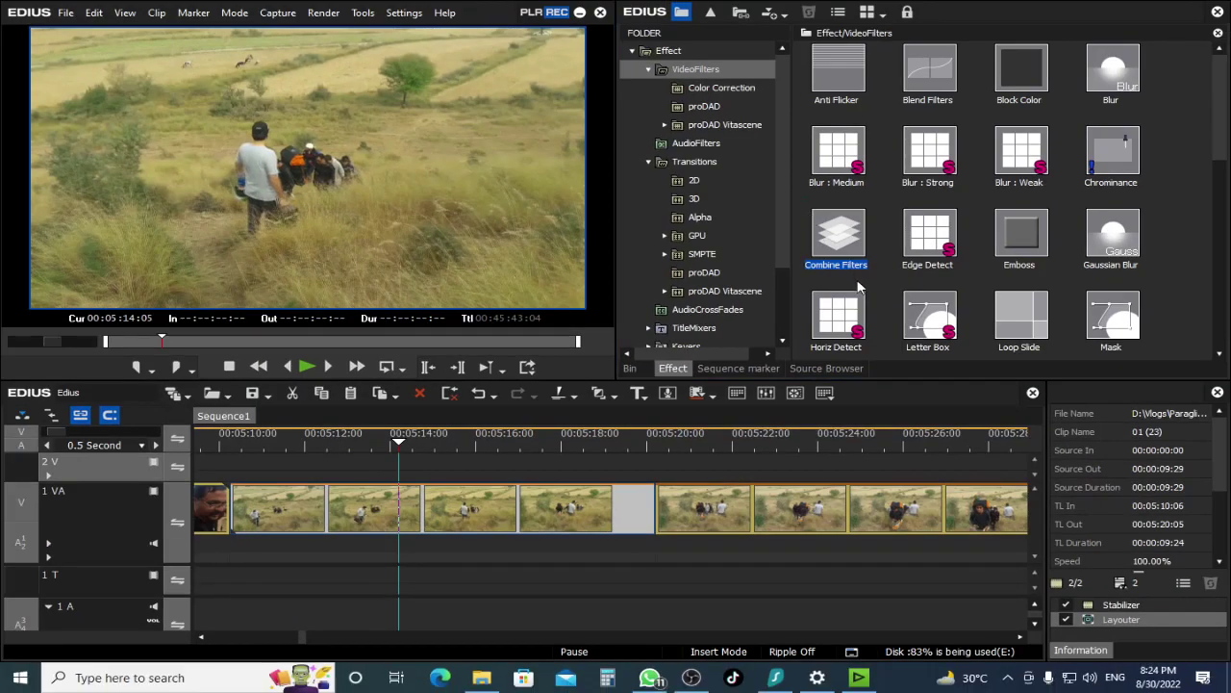
pyautogui.moveTo(842, 231); pyautogui.dragTo(440, 512)
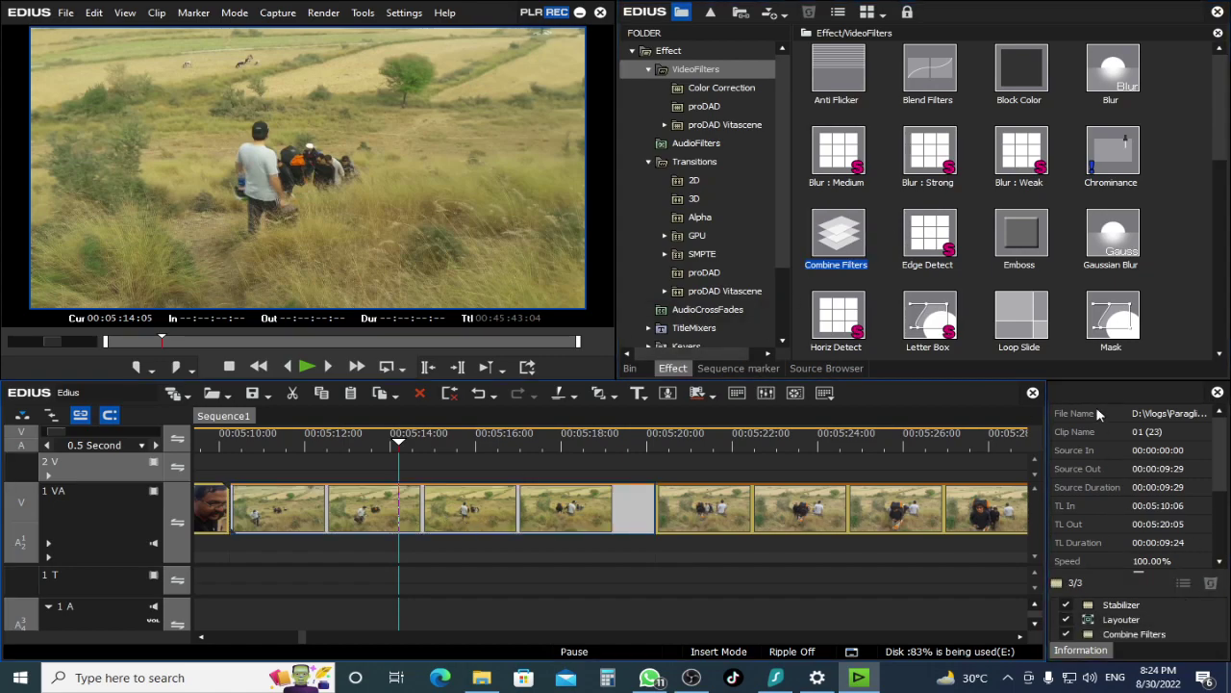
pyautogui.moveTo(1089, 383); pyautogui.dragTo(1089, 357)
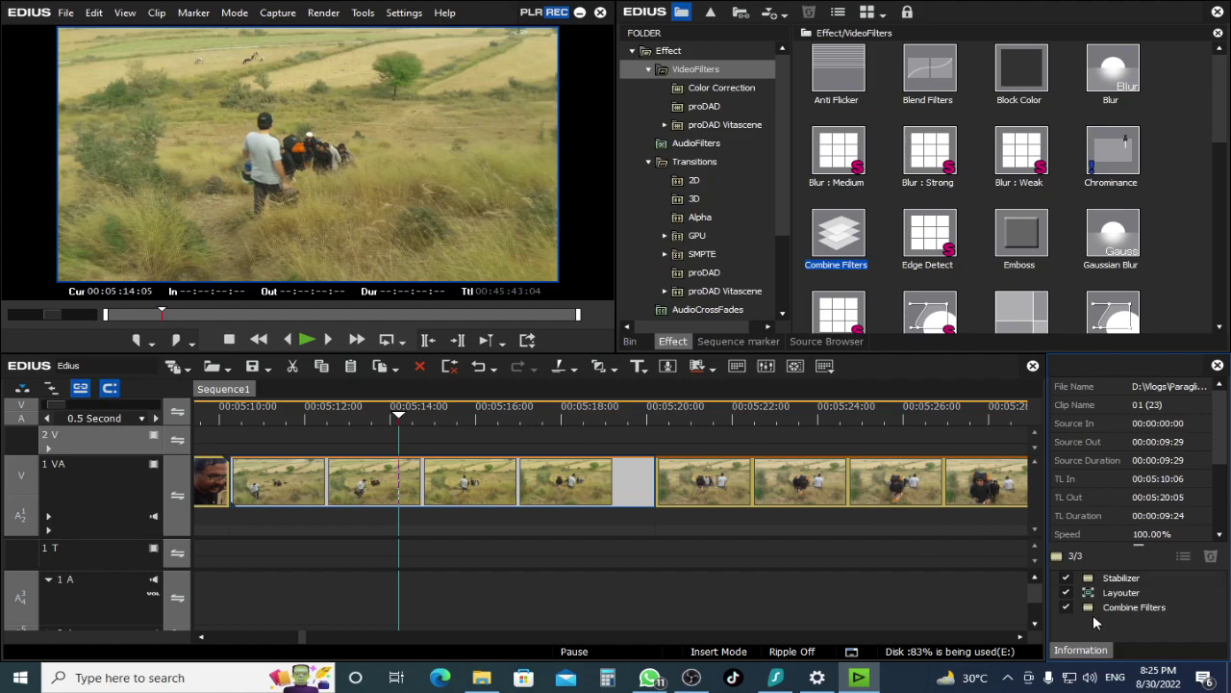
# Try Dynamo as the first filter in the clip's Combine Filters settings, and switch that filter off again.
pyautogui.moveTo(1116, 606)
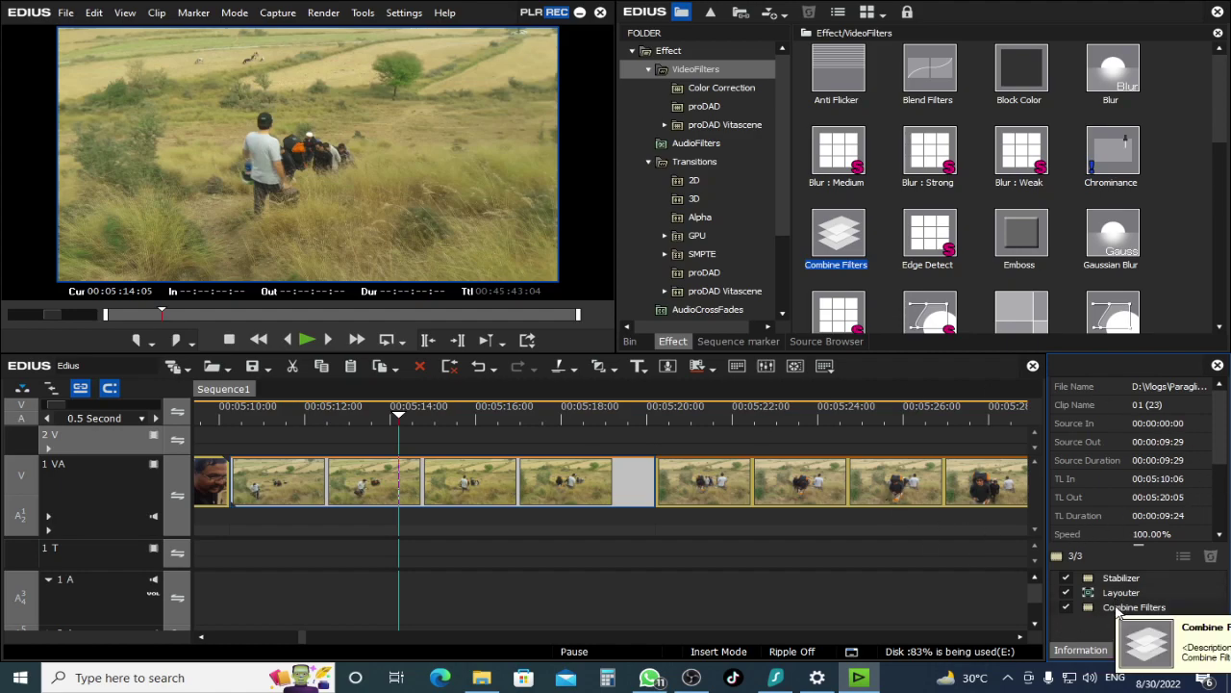
pyautogui.doubleClick(1117, 608)
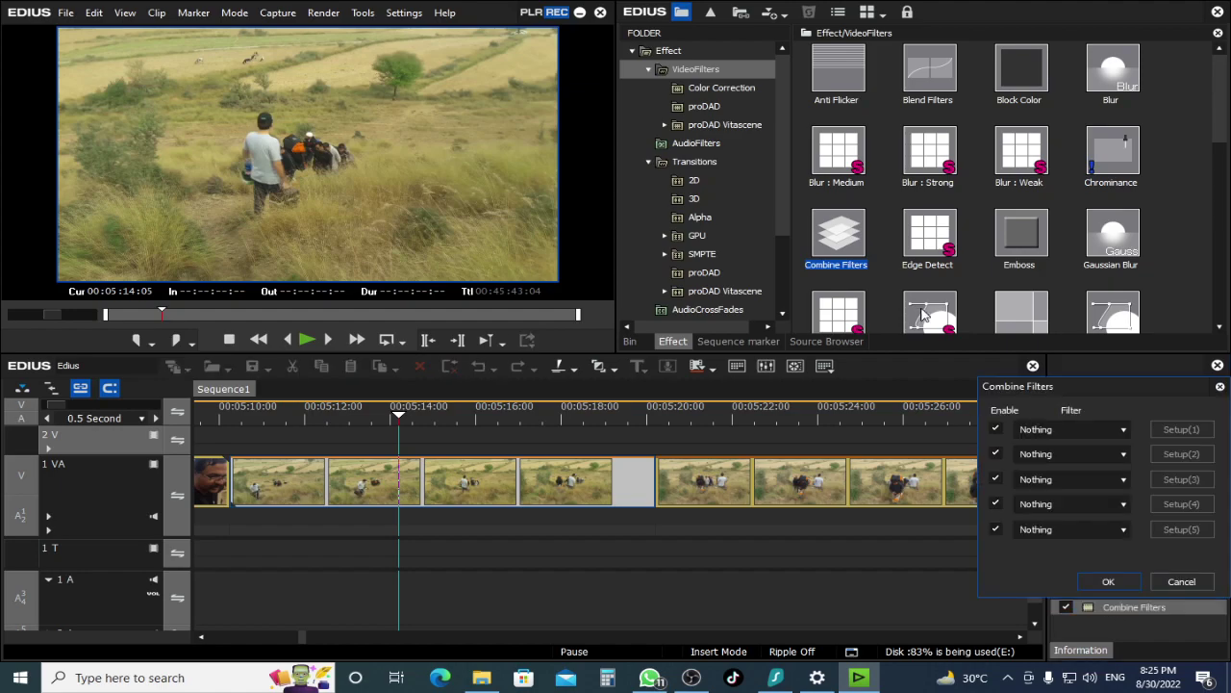
pyautogui.moveTo(1070, 386); pyautogui.dragTo(708, 68)
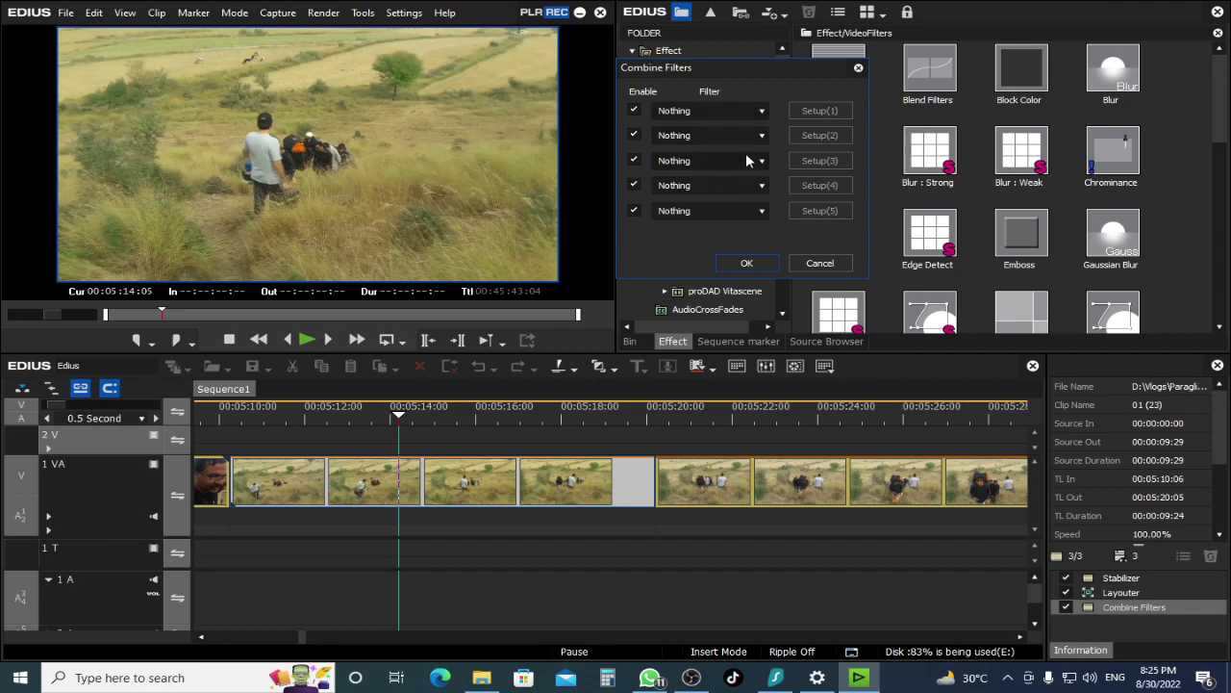
pyautogui.click(740, 116)
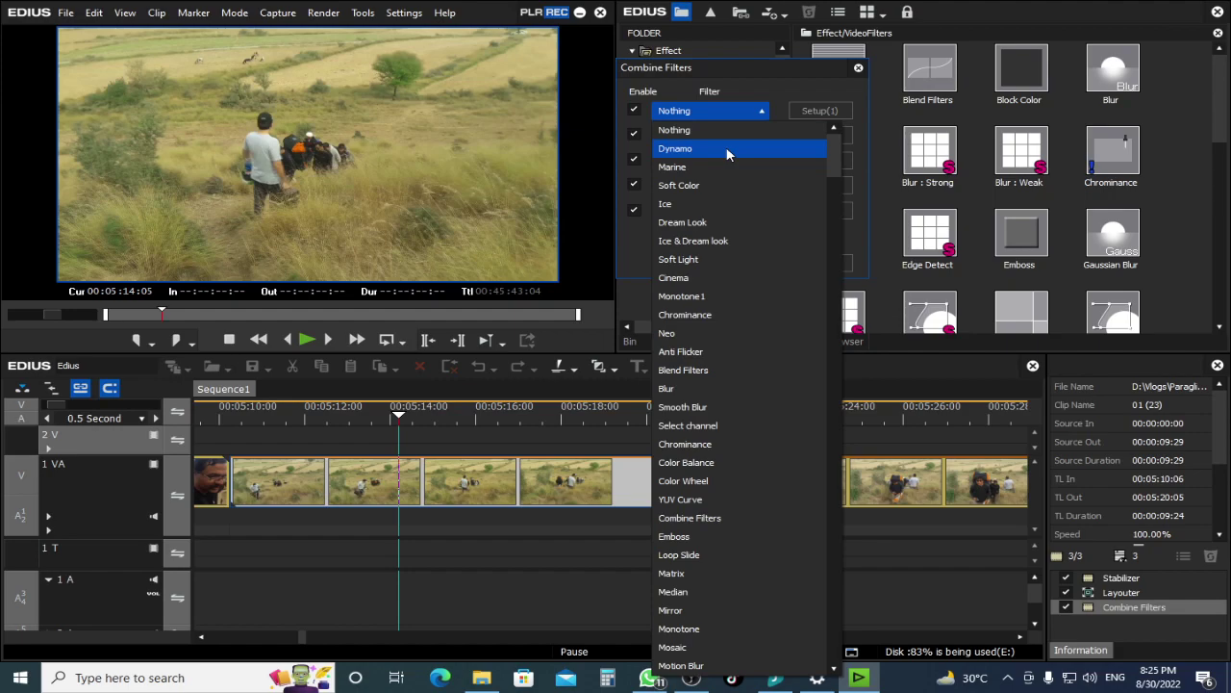
pyautogui.click(727, 150)
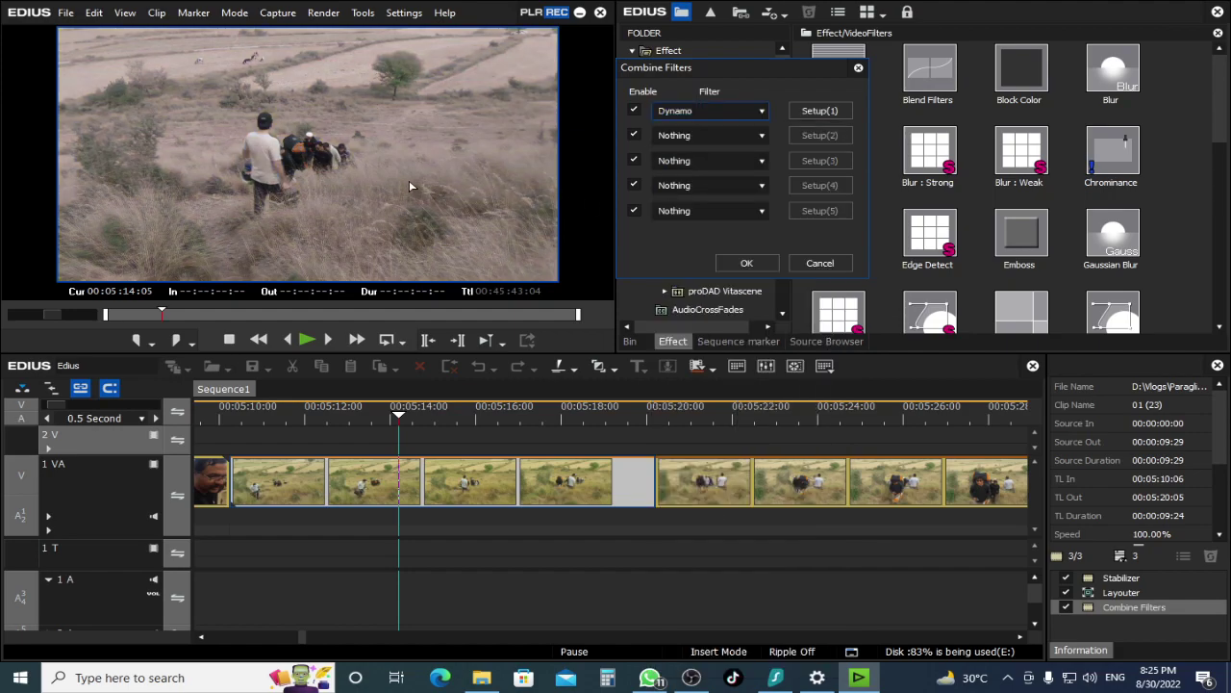
pyautogui.click(634, 110)
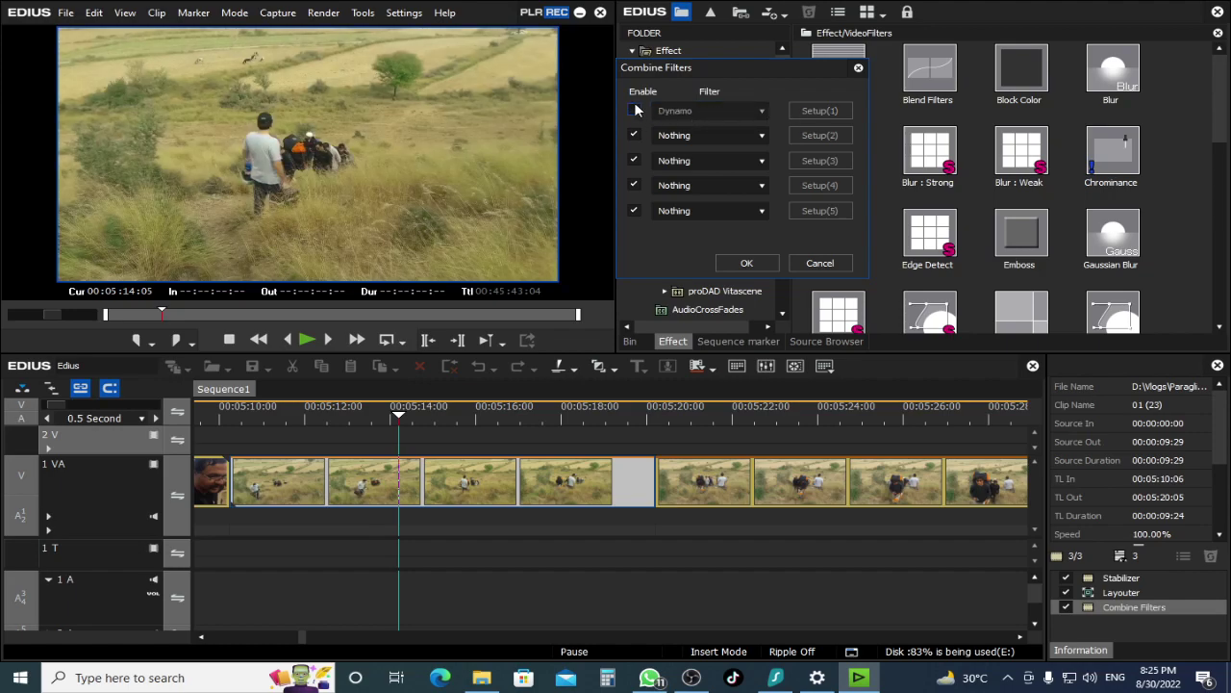
# Set the second filter in Combine Filters to Marine and check its look at 00:05:15:02.
pyautogui.click(694, 139)
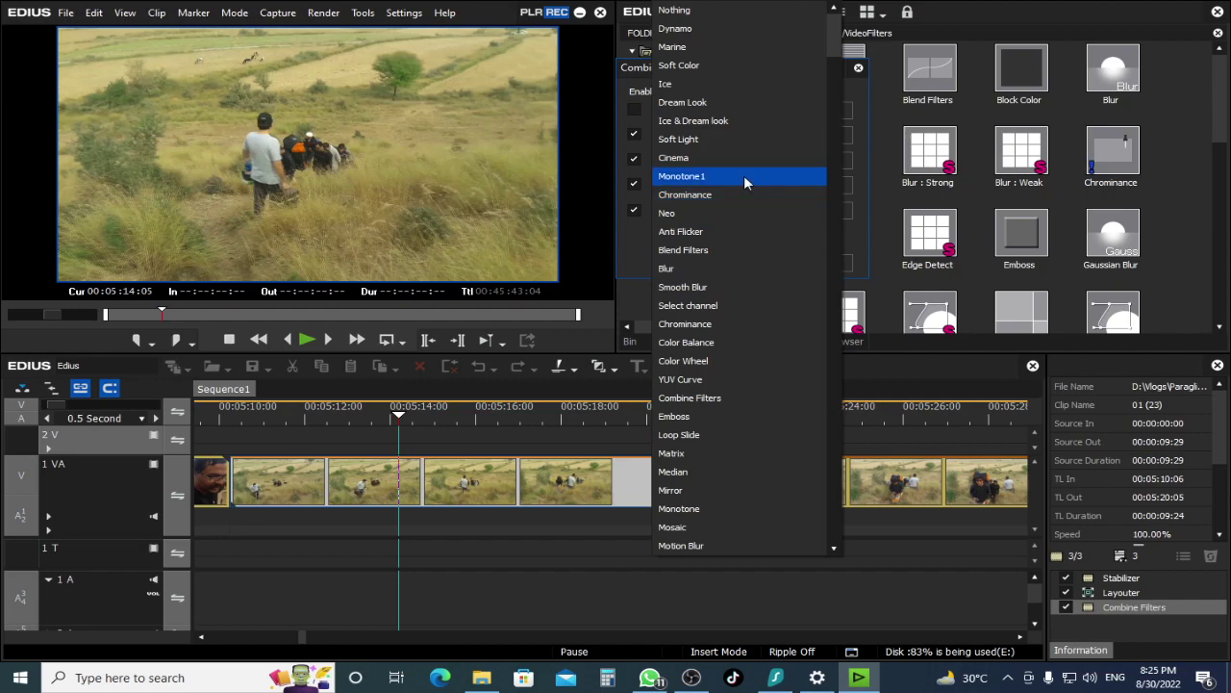
pyautogui.click(742, 48)
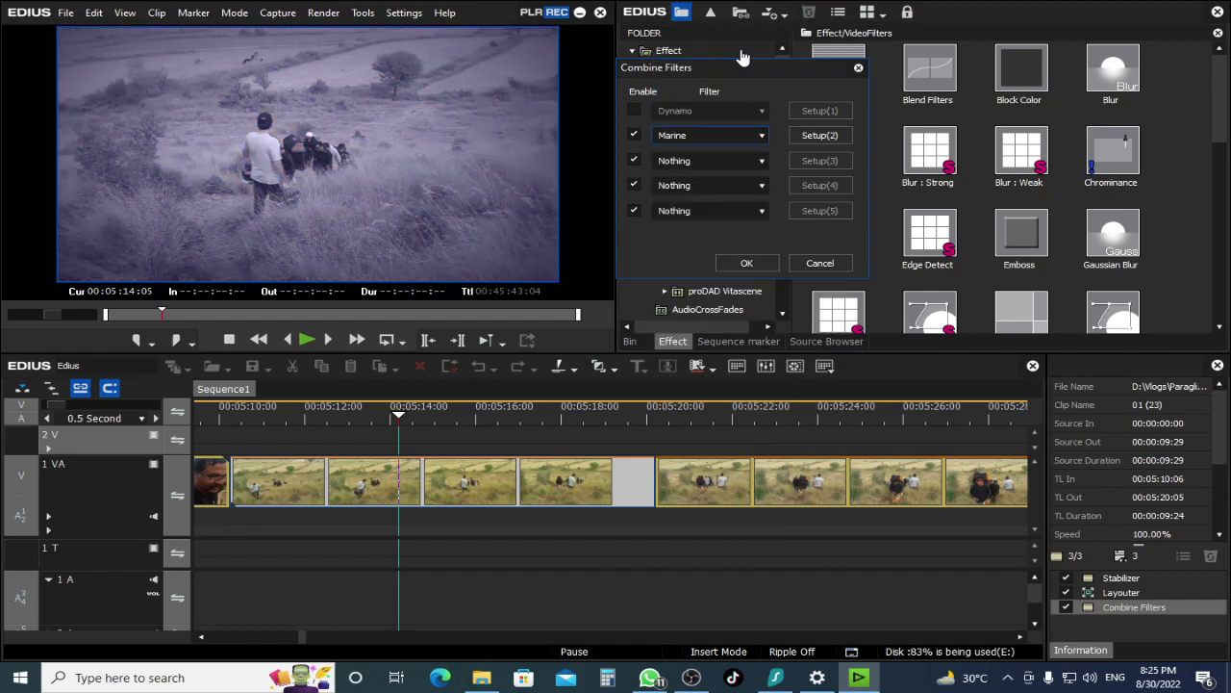
pyautogui.click(436, 412)
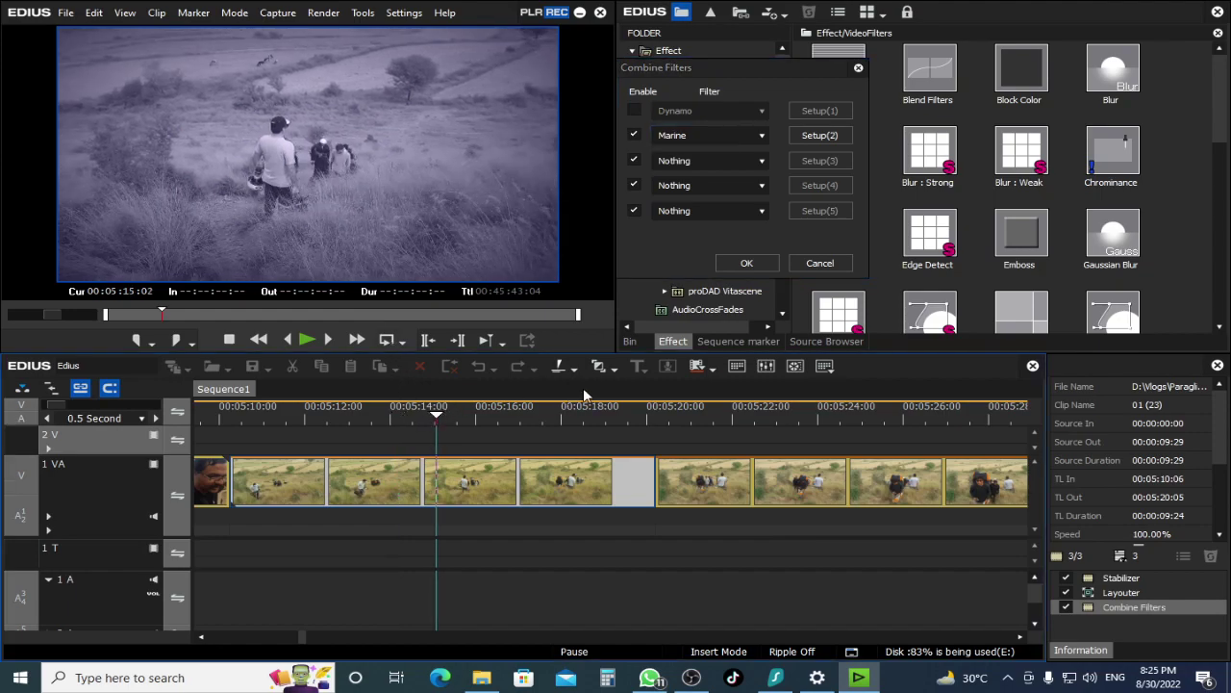
pyautogui.click(629, 340)
pyautogui.doubleClick(1134, 607)
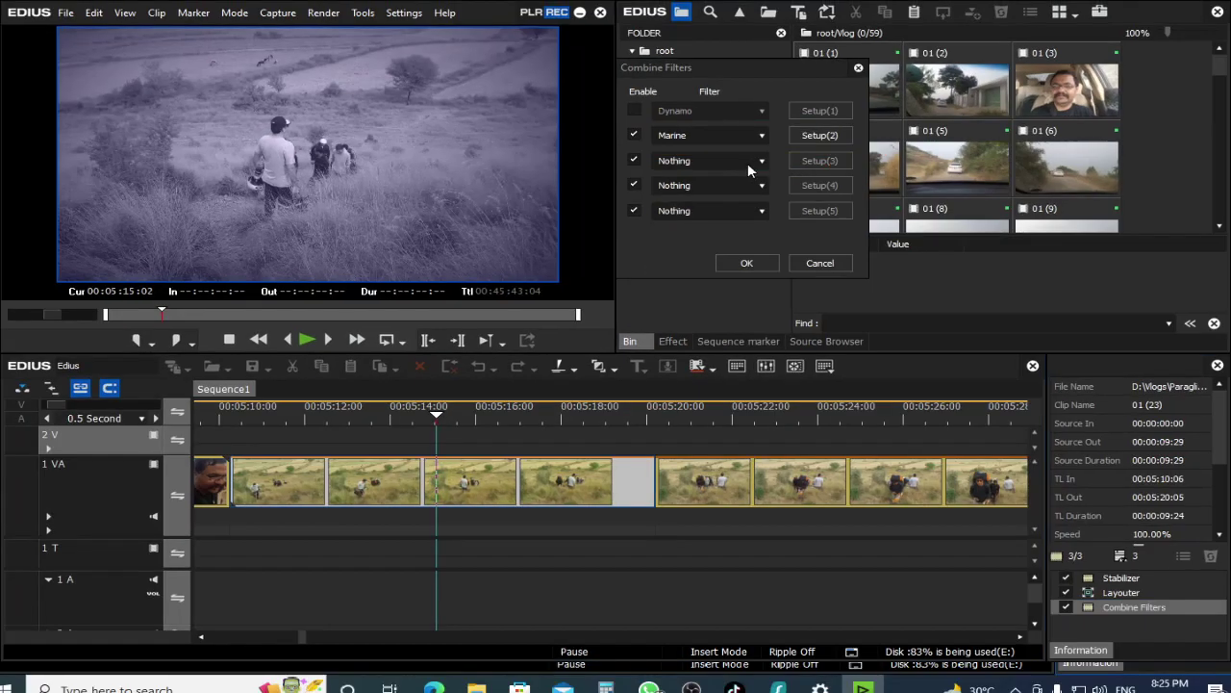
# Shift the Monotone U and V values inside the Marine filter's setup to a golden-brown tint, and accept the settings.
pyautogui.click(816, 136)
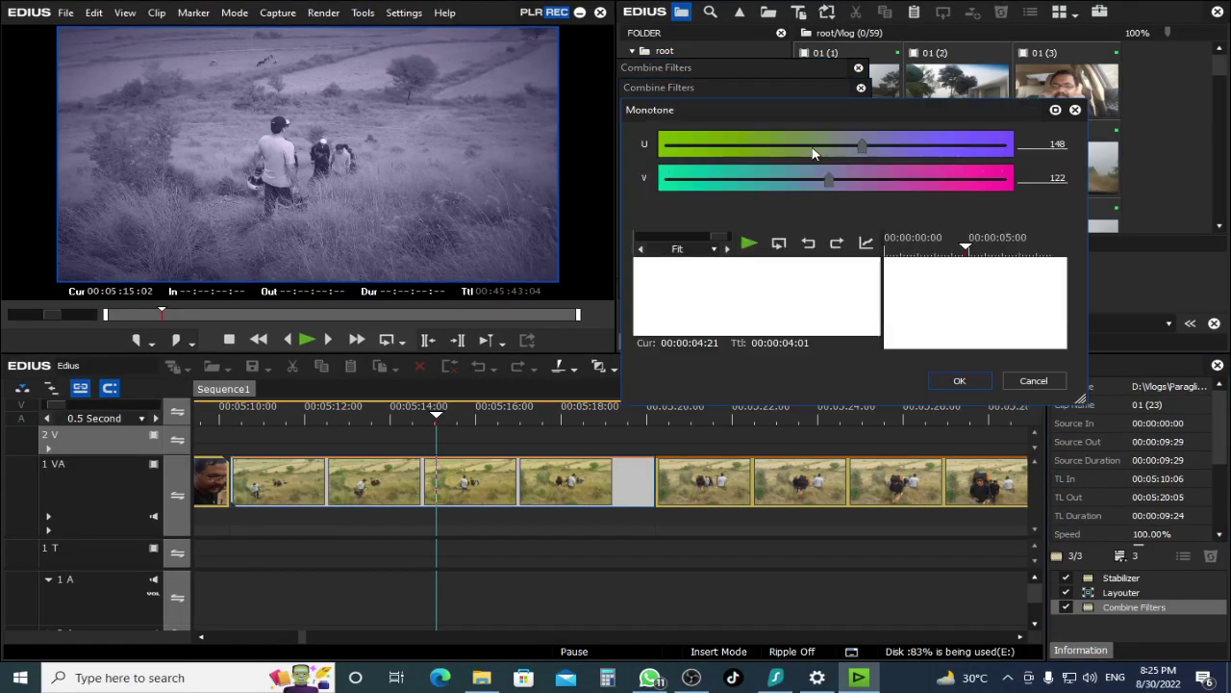
pyautogui.moveTo(816, 107); pyautogui.dragTo(775, 114)
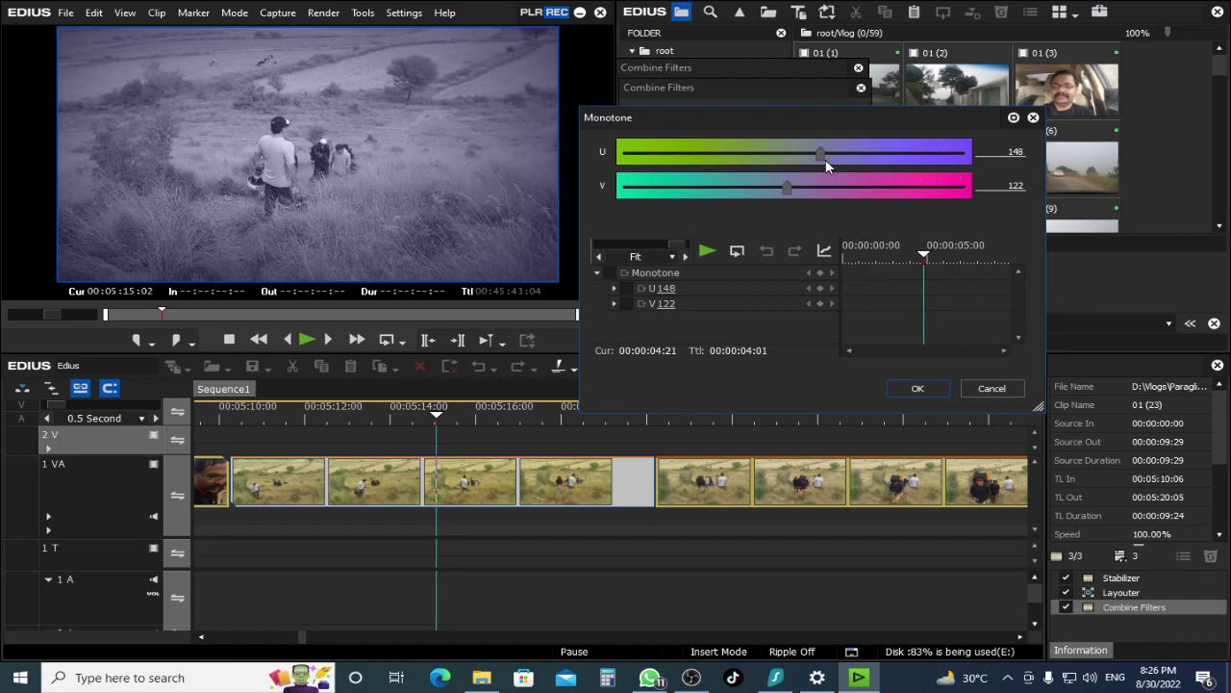
pyautogui.moveTo(795, 163); pyautogui.dragTo(812, 195)
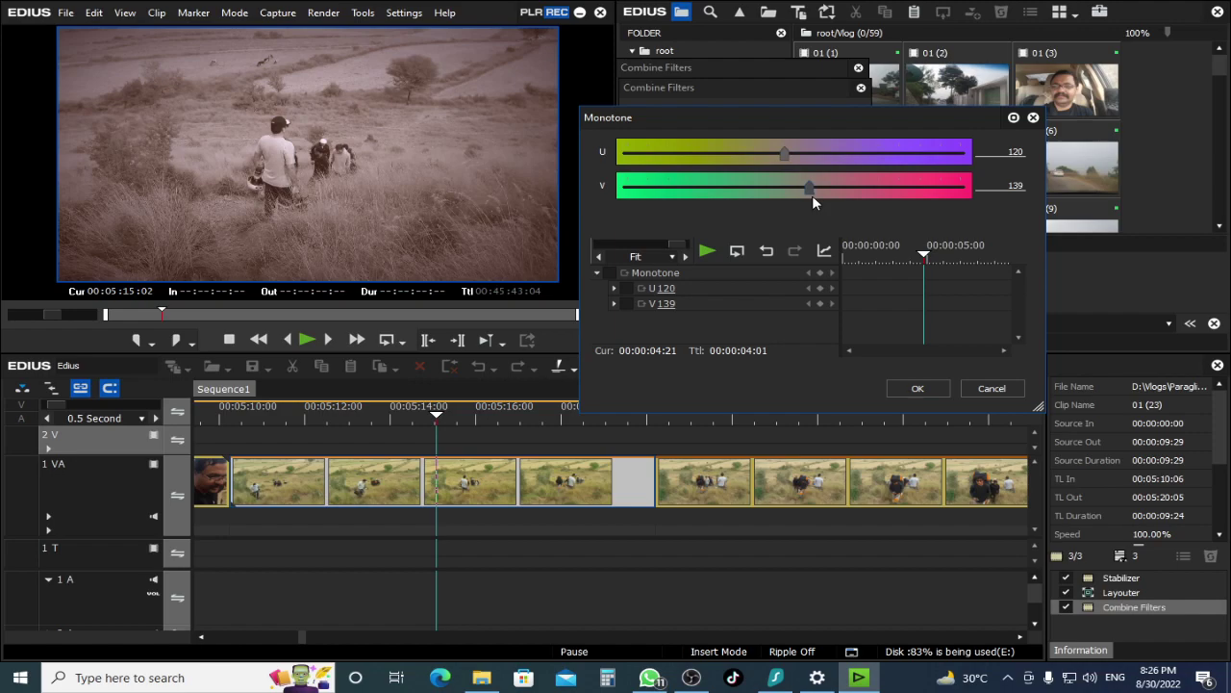
pyautogui.click(760, 157)
pyautogui.moveTo(829, 197); pyautogui.dragTo(817, 193)
pyautogui.moveTo(750, 165); pyautogui.dragTo(733, 156)
pyautogui.click(918, 389)
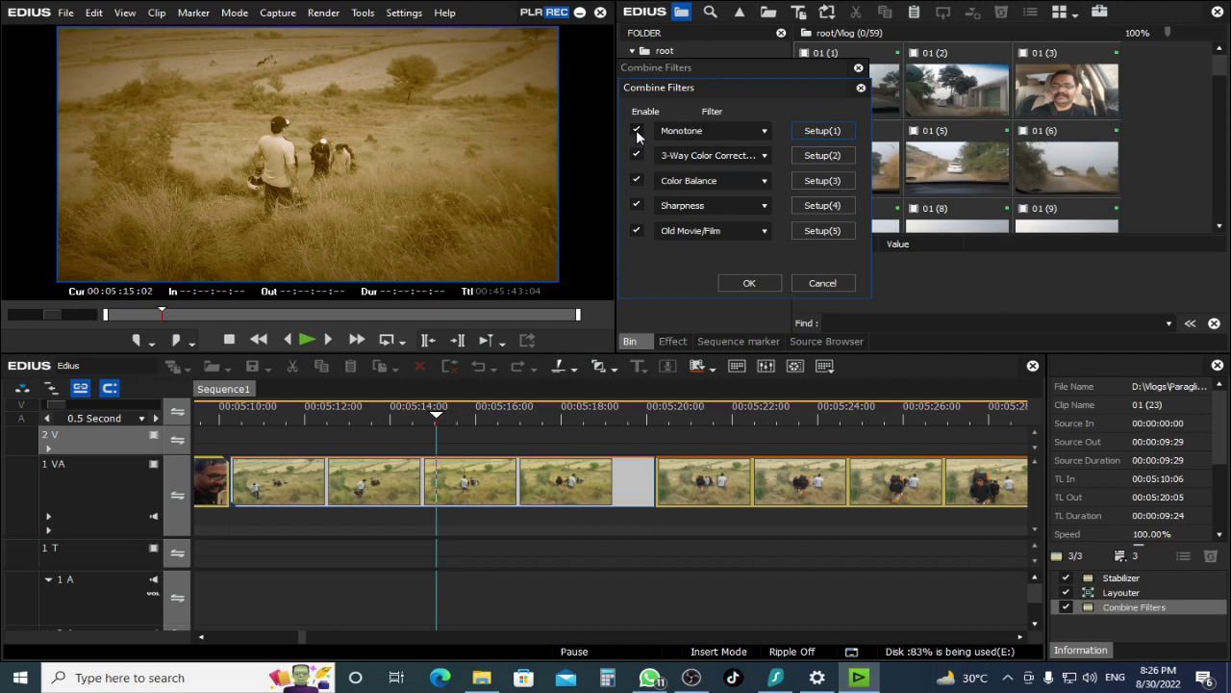
pyautogui.click(750, 284)
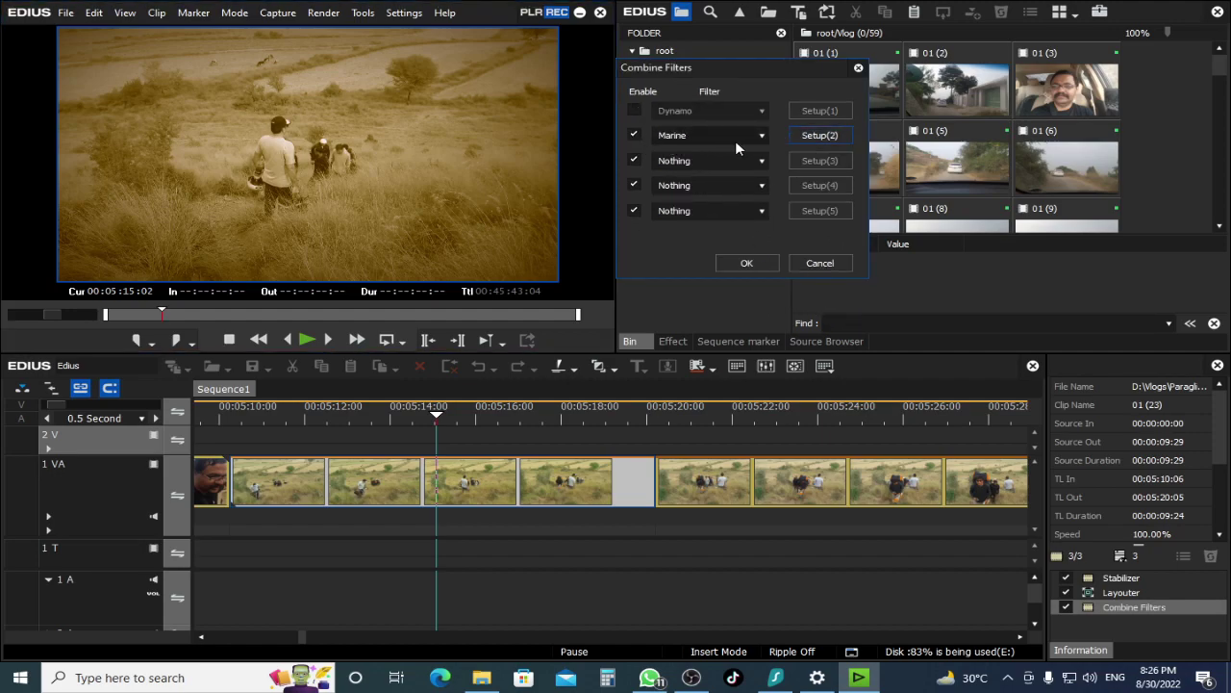
# Disable Monotone in the Marine filter's setup, move to 00:05:10:22 and accept the setup.
pyautogui.click(816, 135)
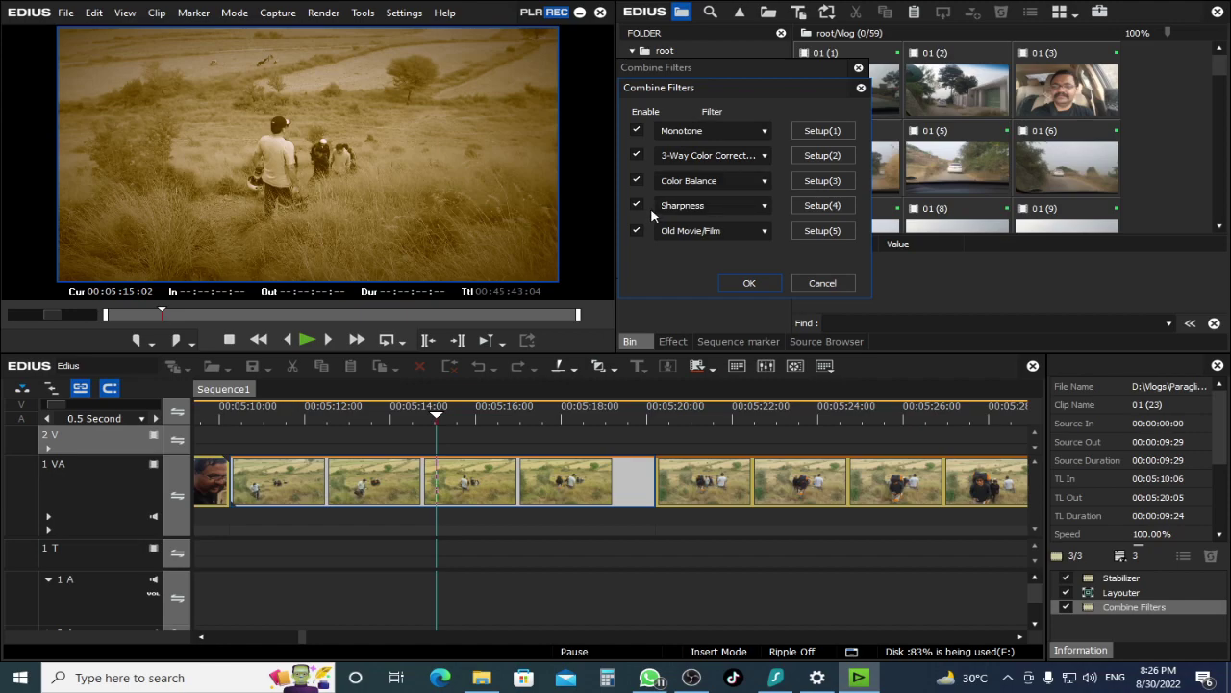
pyautogui.click(635, 132)
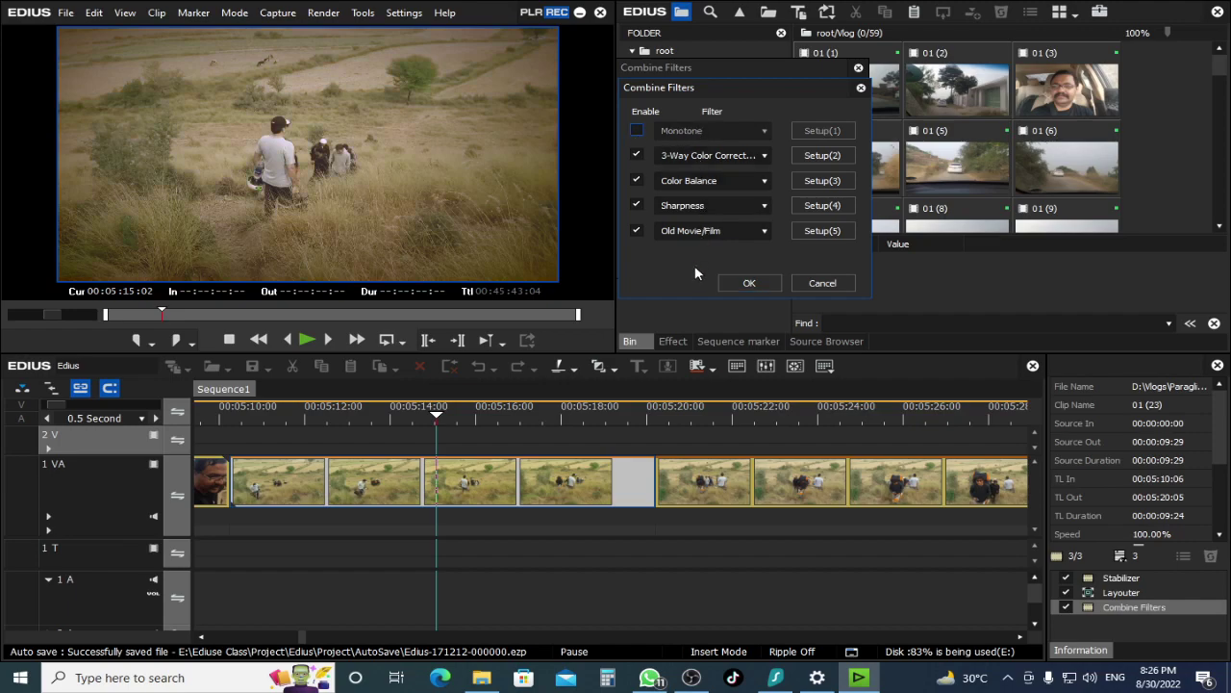
pyautogui.click(256, 405)
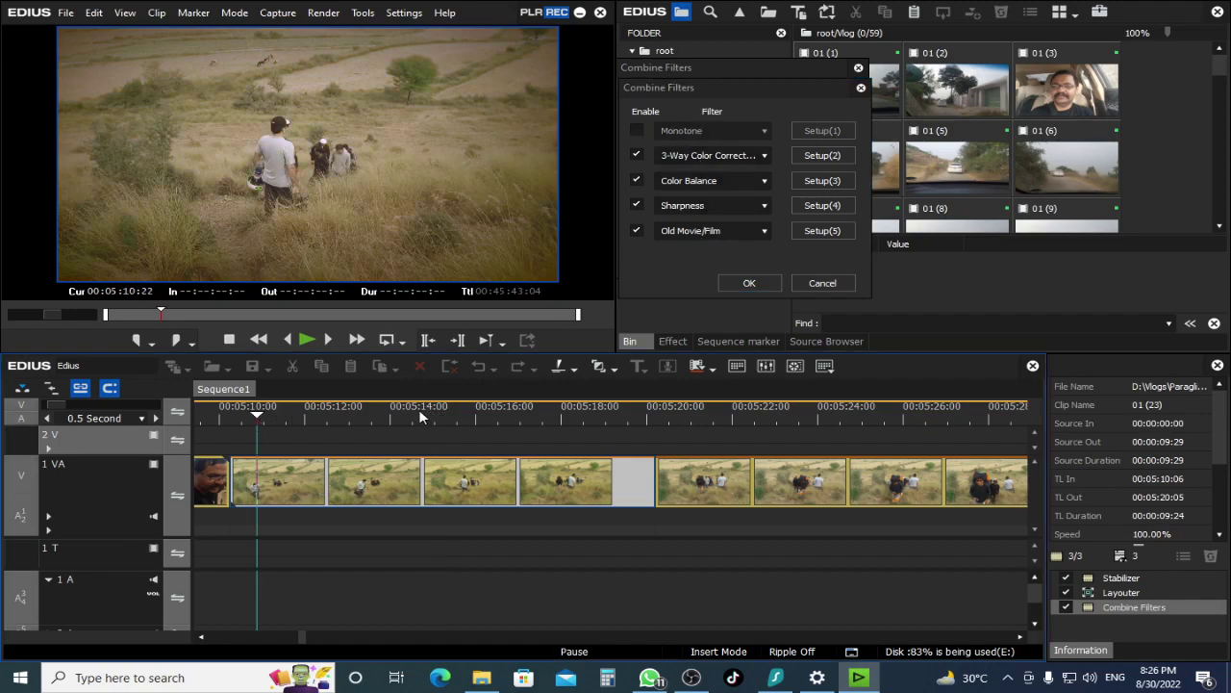
pyautogui.click(747, 283)
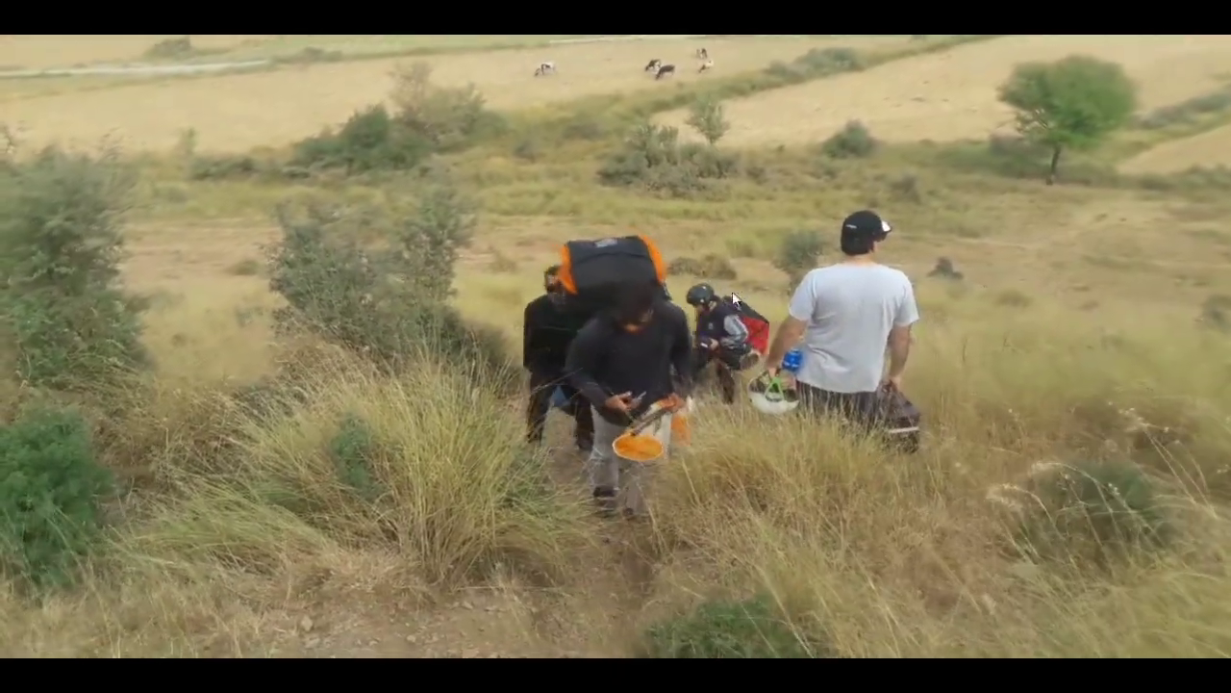
# Stop the full-screen playback and discard the changes made in the Combine Filters settings.
pyautogui.press('Escape')
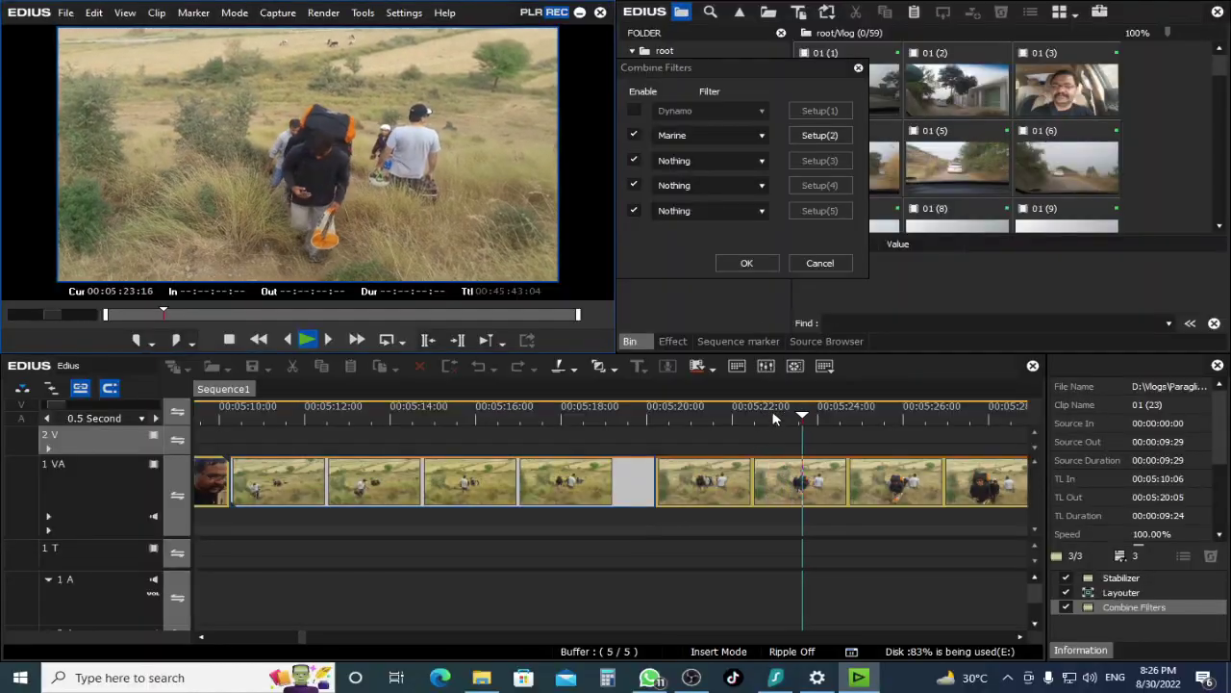
pyautogui.press('space')
pyautogui.click(820, 262)
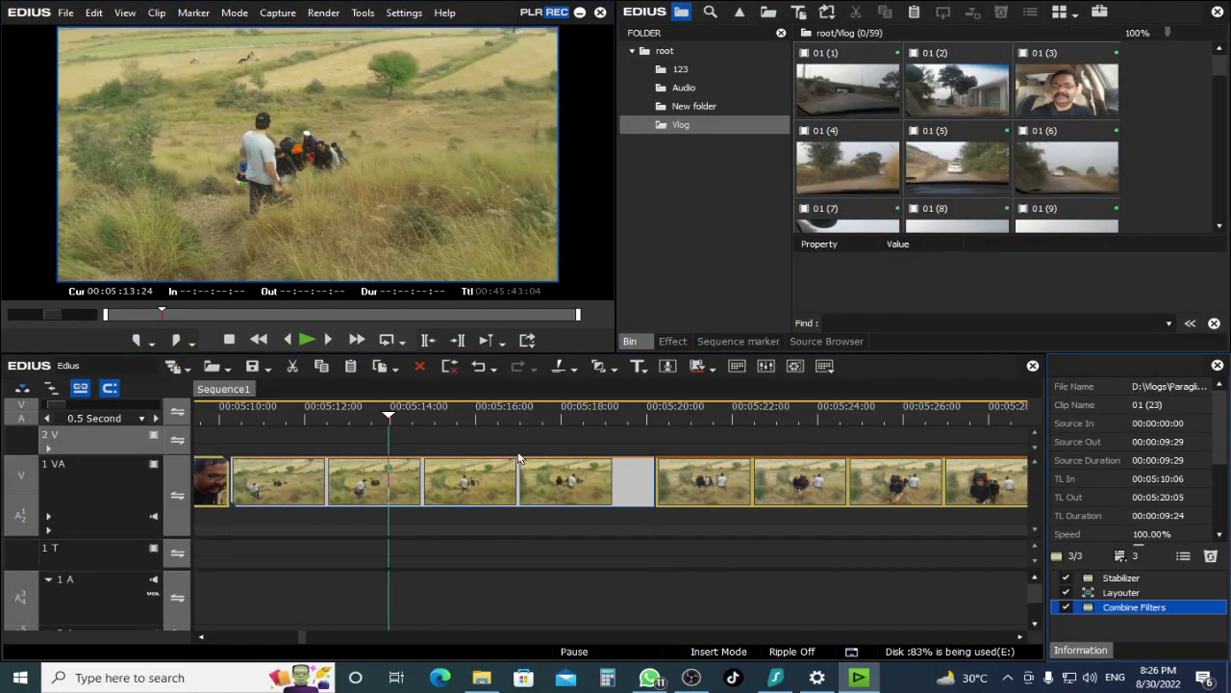
# Apply the Old Movie/Film filter to the clip starting at 00:05:20:05, and move the playhead to 00:05:16:14.
pyautogui.moveTo(924, 237); pyautogui.dragTo(908, 310)
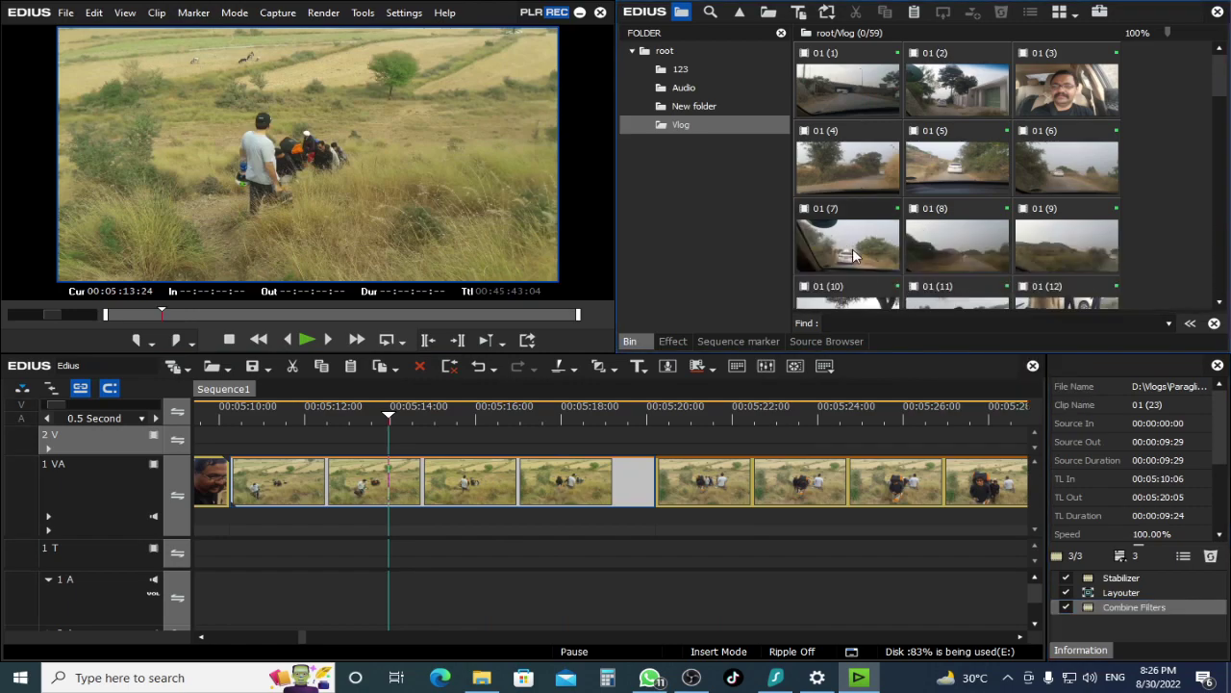
pyautogui.click(673, 50)
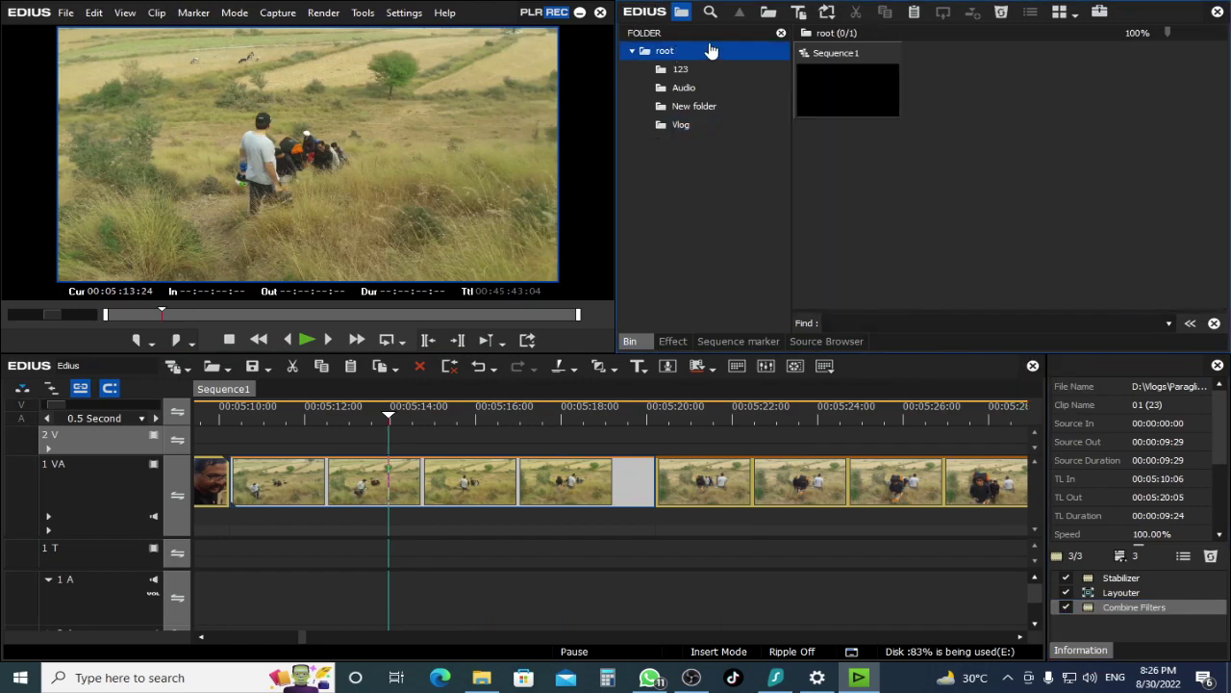
pyautogui.click(672, 342)
pyautogui.scroll(-10, 1081, 220)
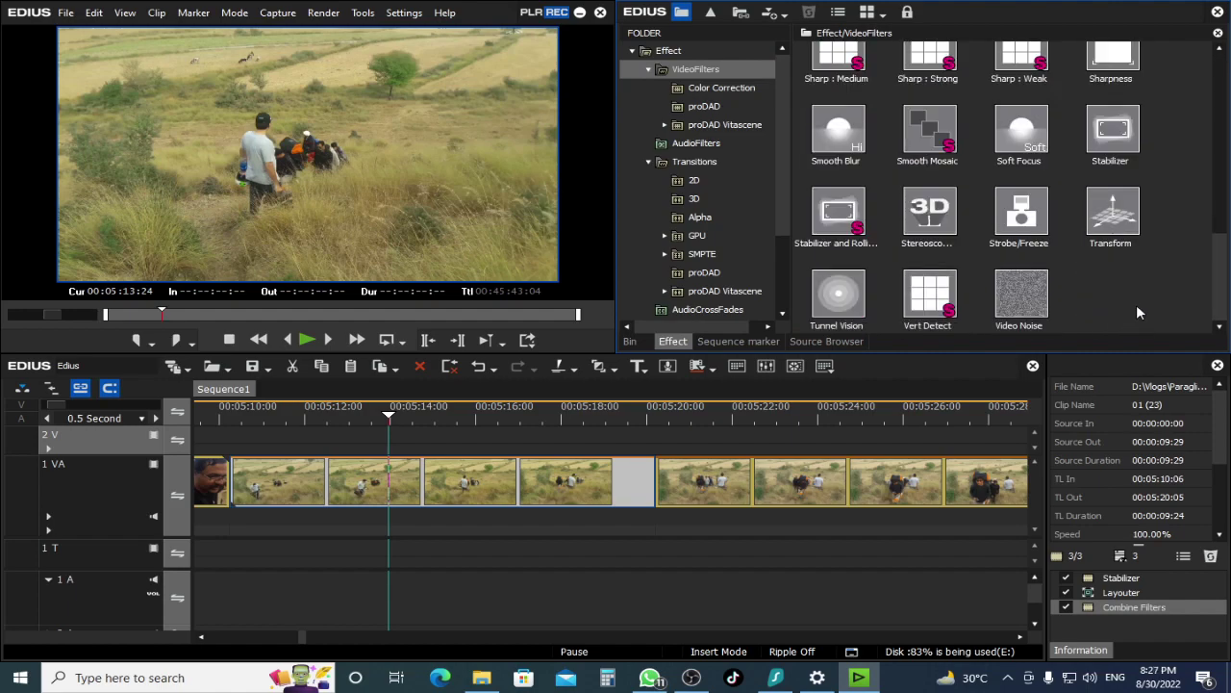
pyautogui.scroll(6, 1139, 319)
pyautogui.scroll(-2, 1126, 285)
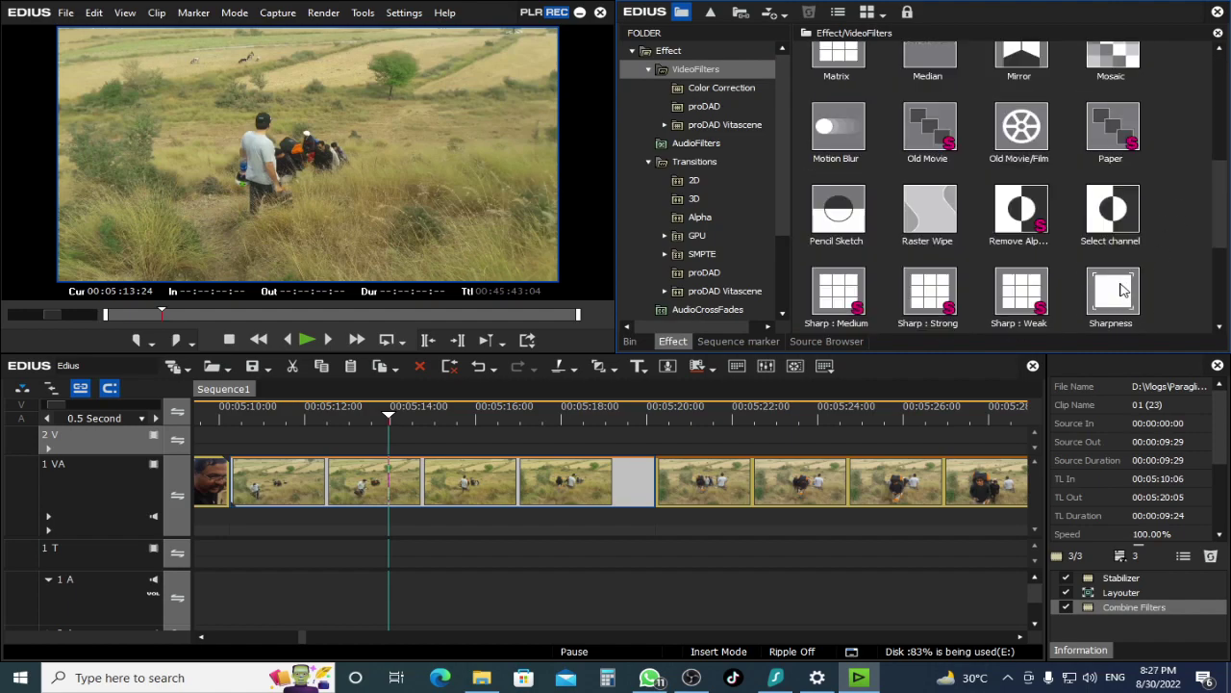
pyautogui.moveTo(1021, 131); pyautogui.dragTo(496, 476)
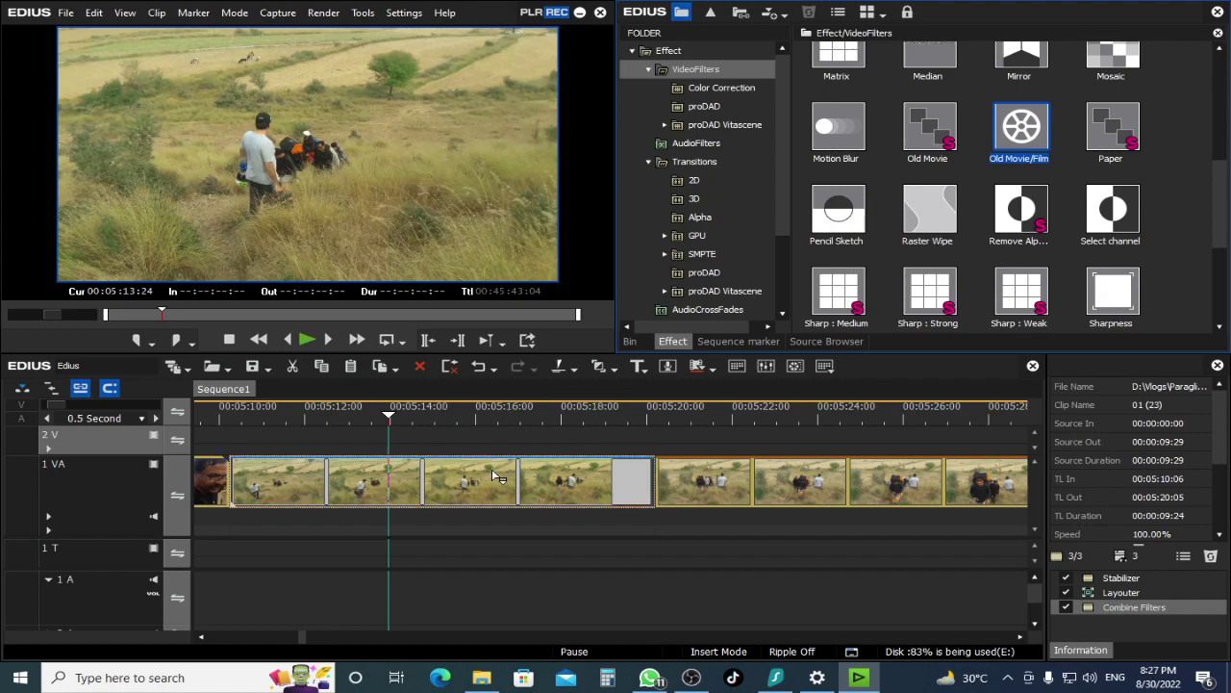
pyautogui.click(845, 496)
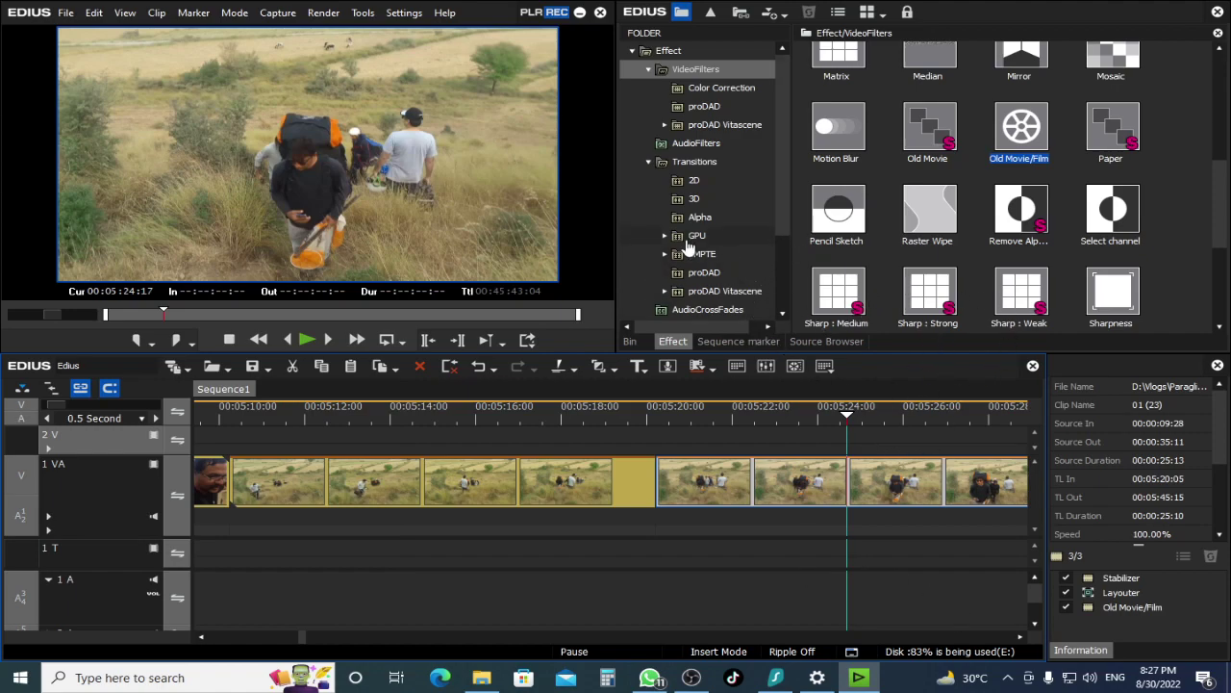
pyautogui.click(500, 410)
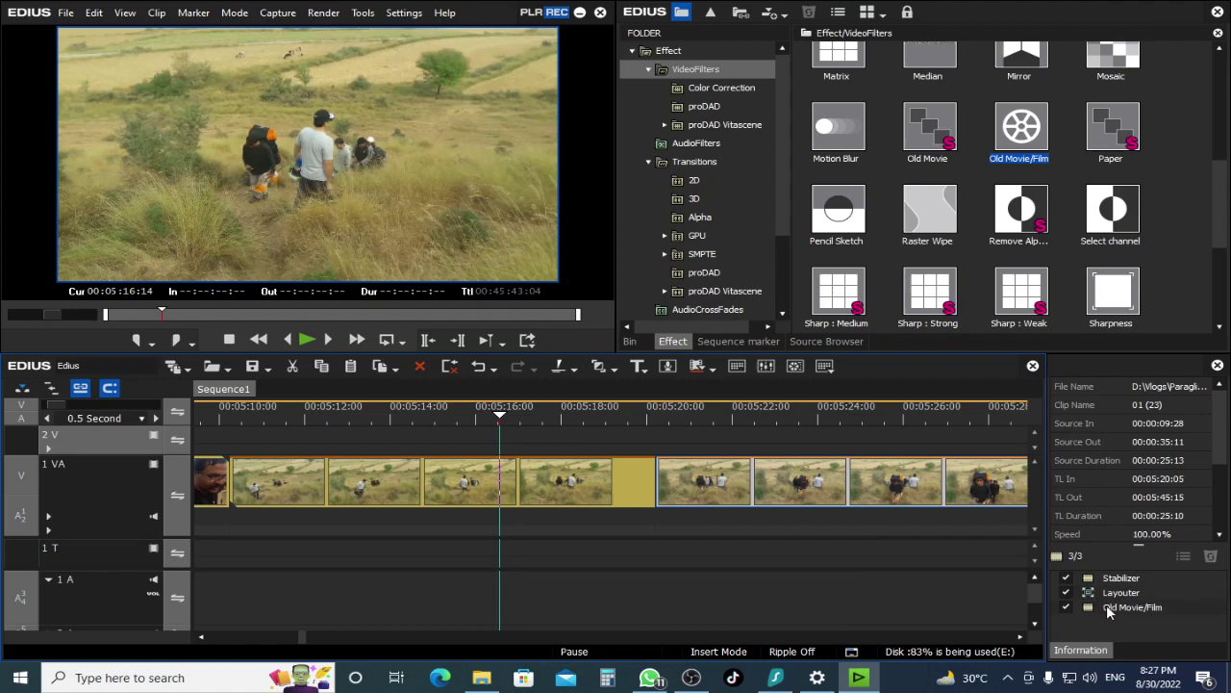
# Set the first filter in Combine Filters to Soft Light for the clip starting at 00:05:10:06.
pyautogui.click(537, 479)
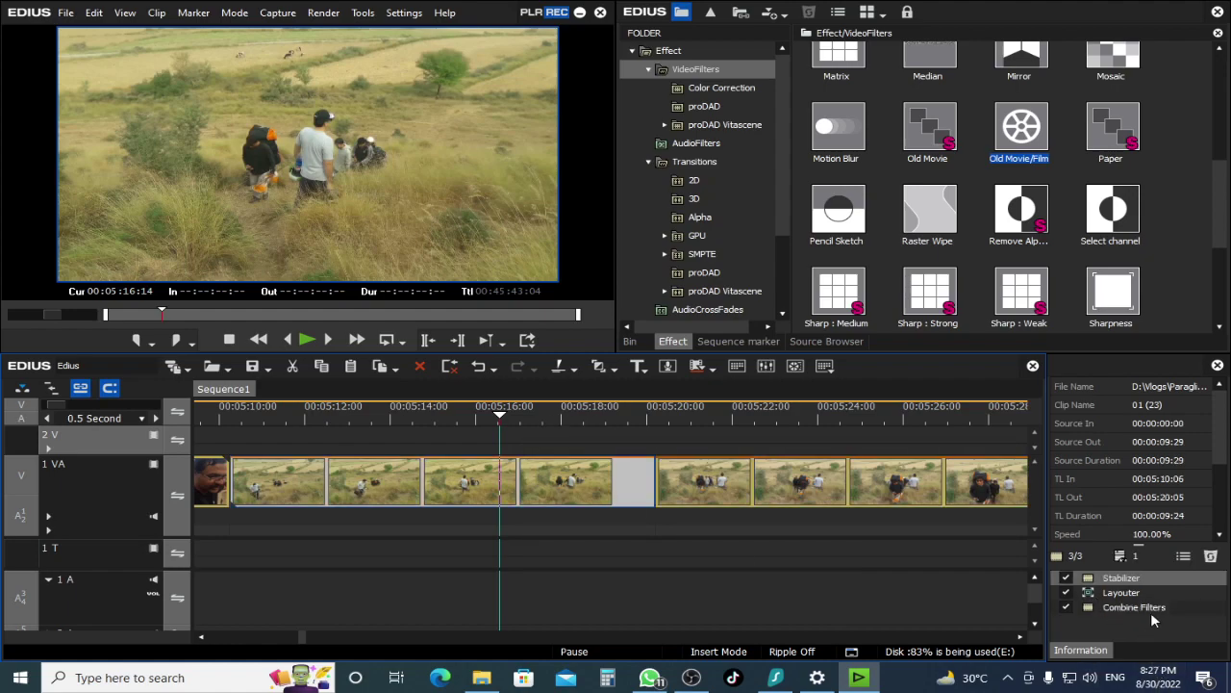
pyautogui.click(1152, 608)
pyautogui.doubleClick(1121, 610)
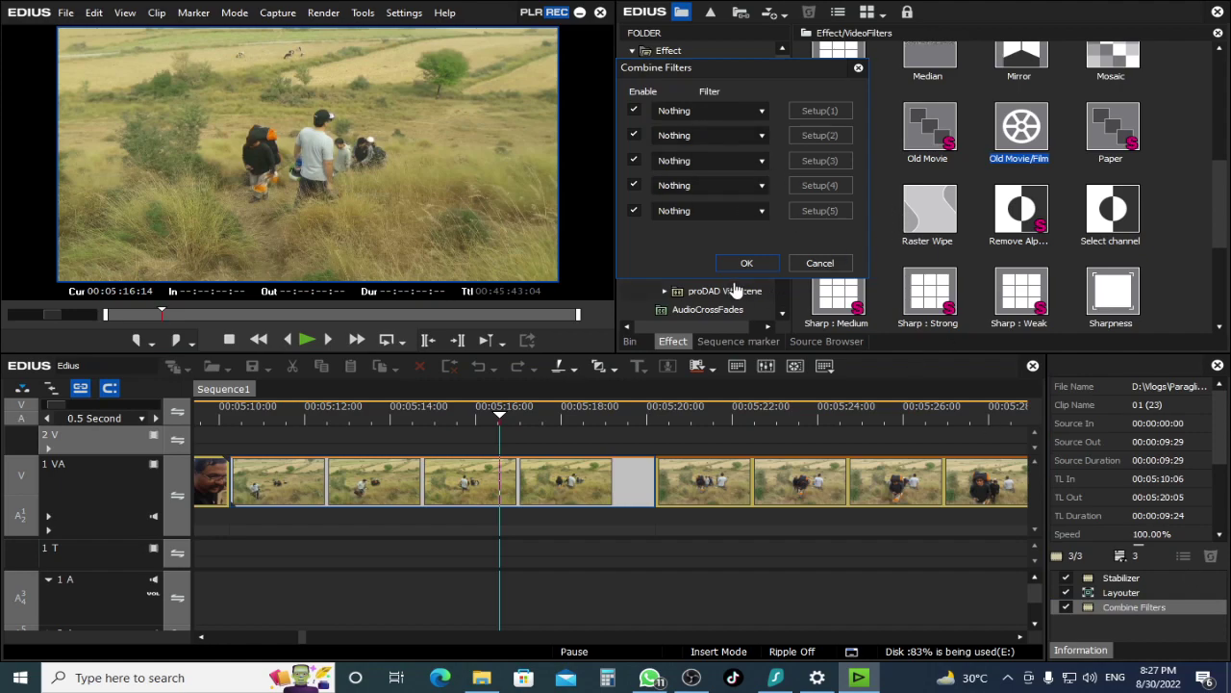
pyautogui.click(760, 111)
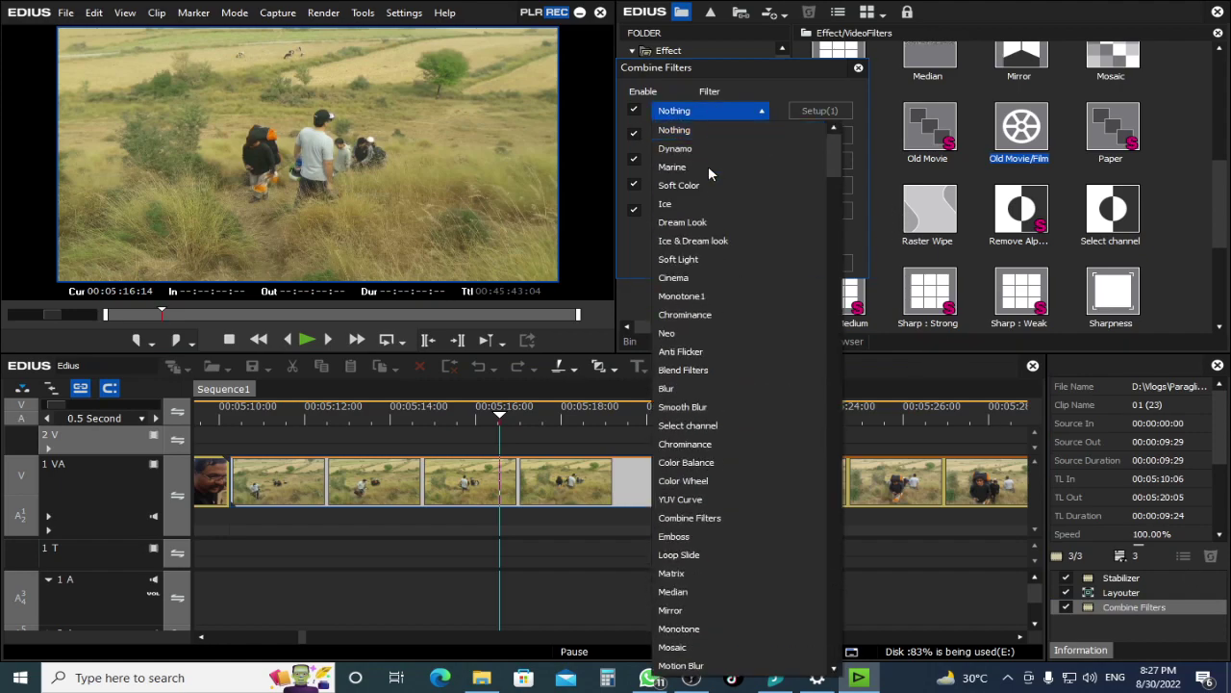
pyautogui.click(720, 260)
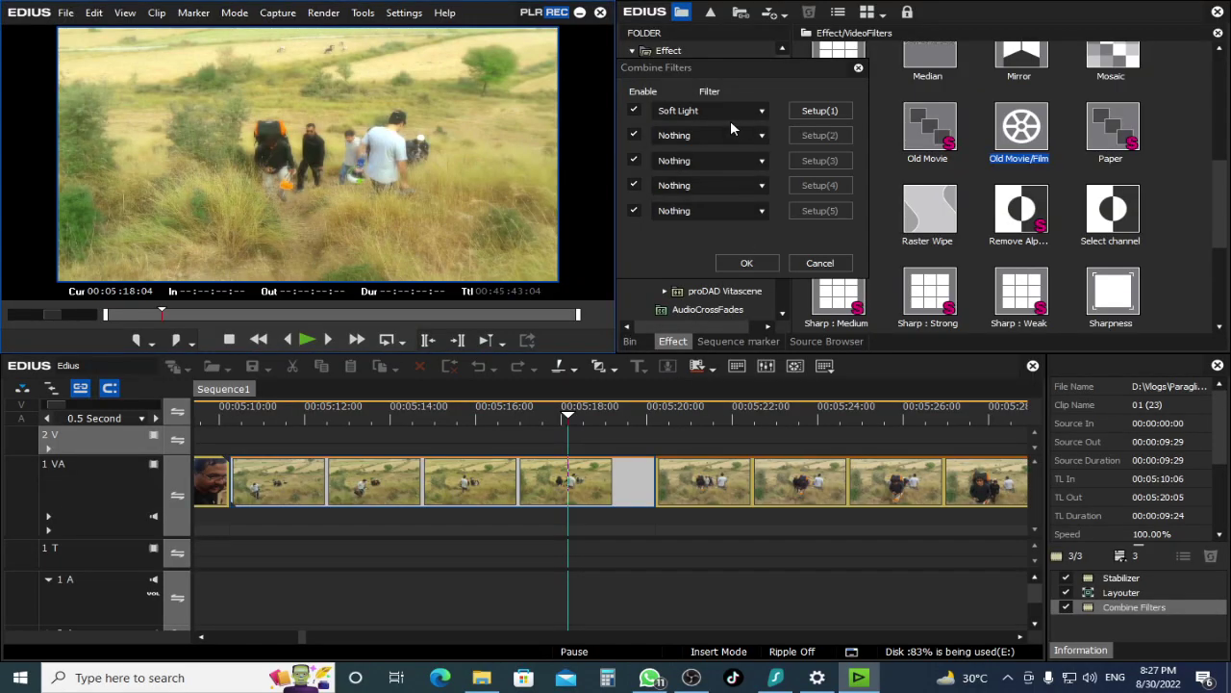
# Replace Soft Light with Mirror in Combine Filters, accept, and play the clip from about 00:05:11 to 00:05:12:17.
pyautogui.click(708, 112)
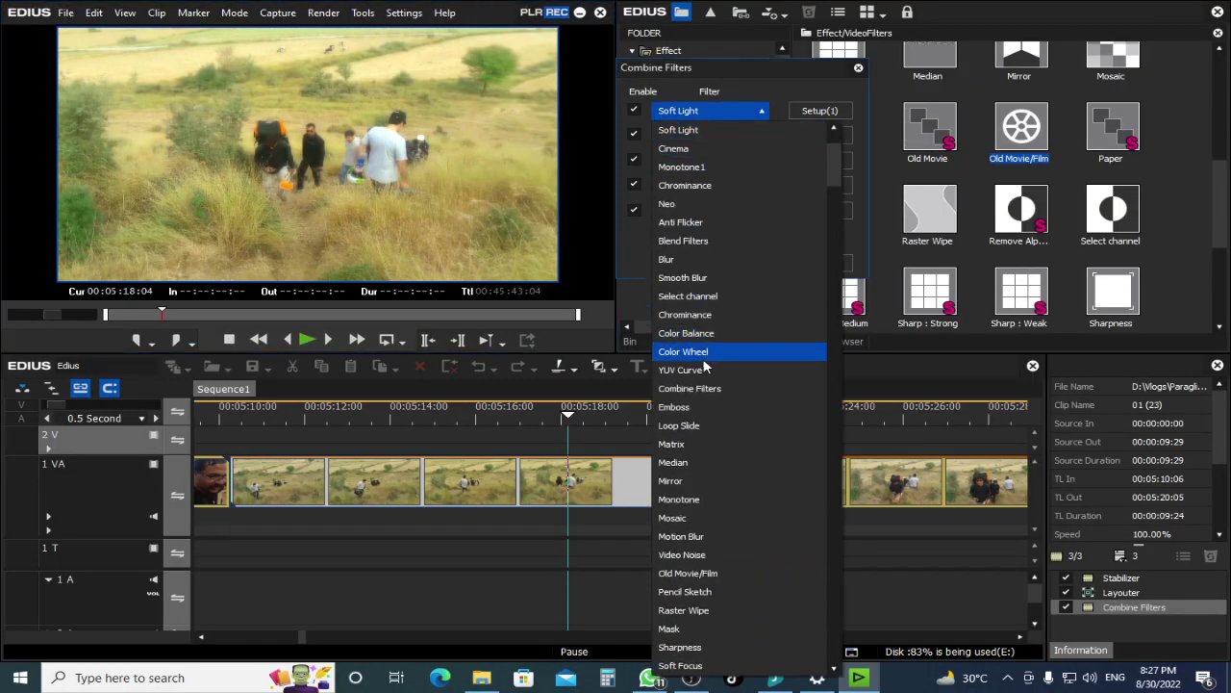
pyautogui.click(746, 481)
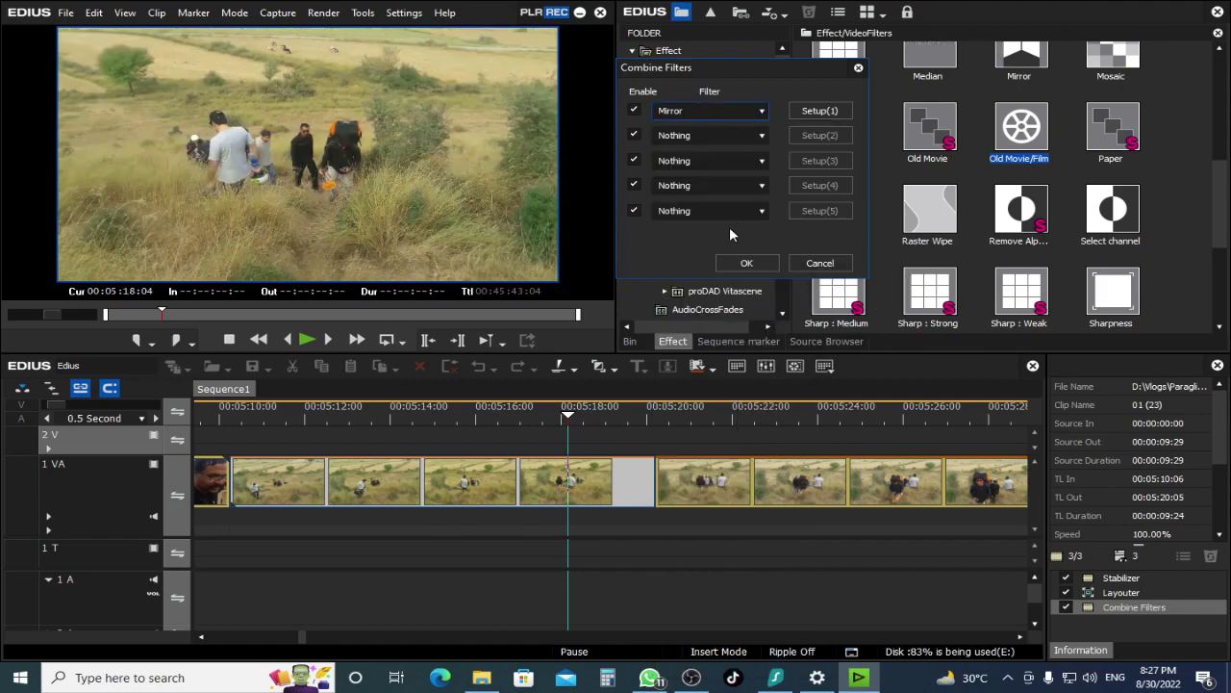
pyautogui.click(733, 264)
pyautogui.click(268, 414)
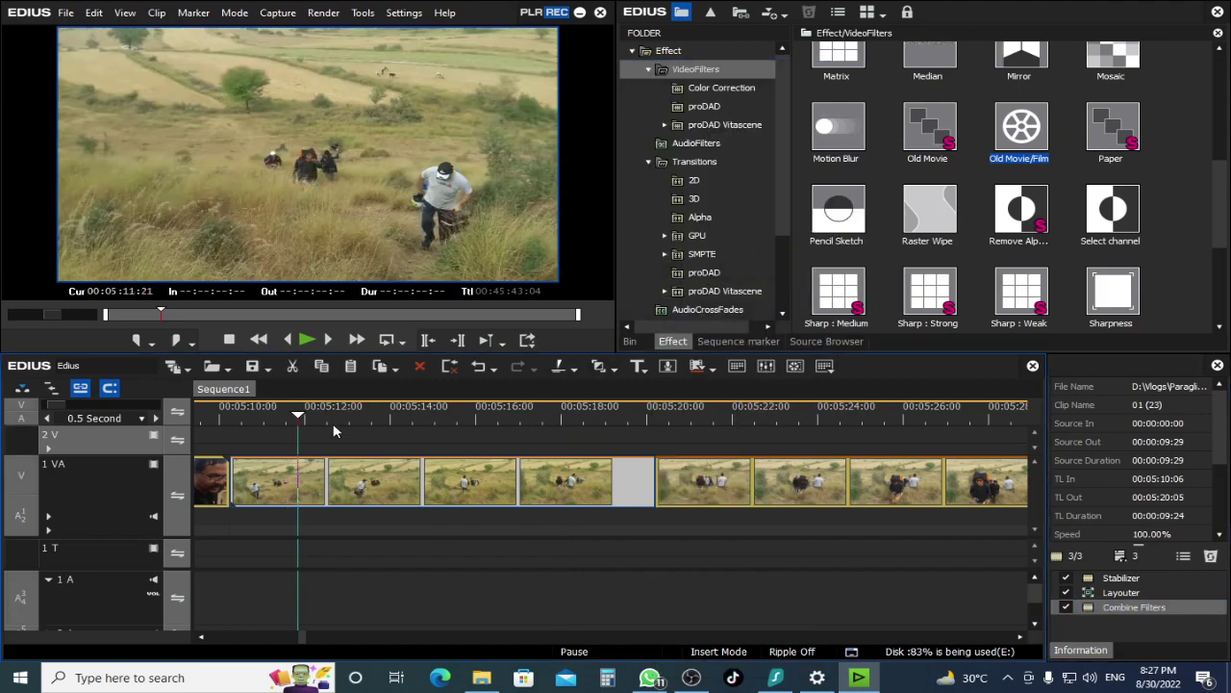
pyautogui.press('space')
pyautogui.press('space')
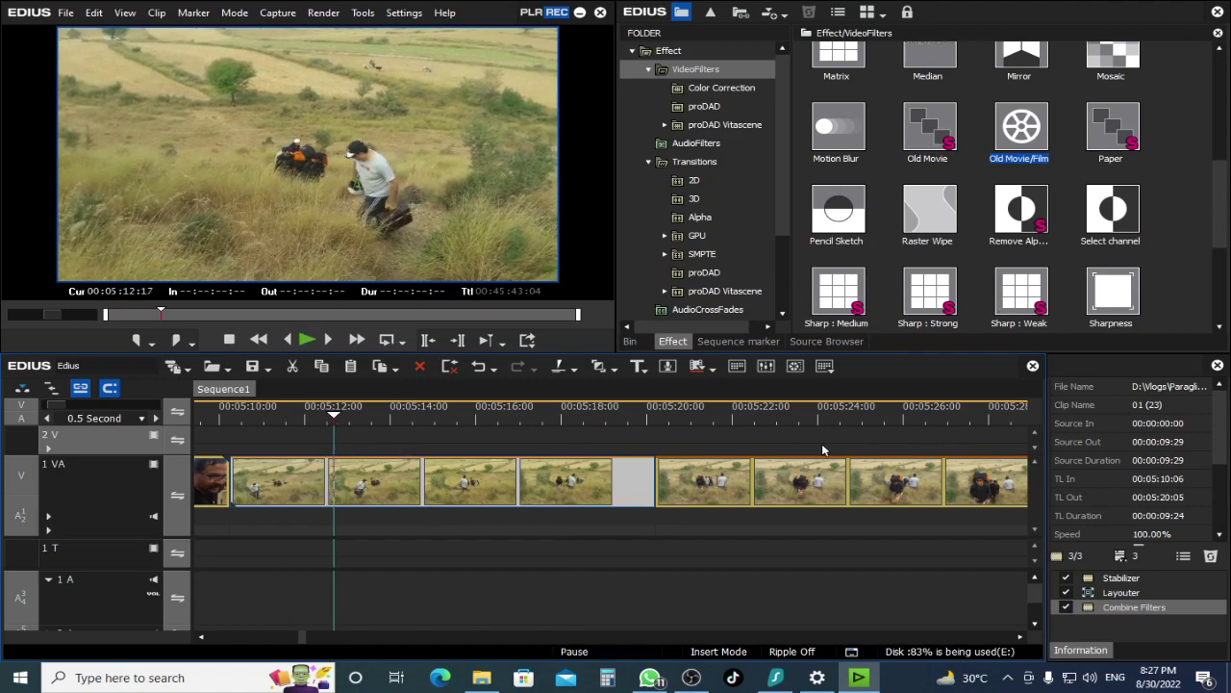
# Check Mirror's flipping options inside Combine Filters without changing them, and delete Combine Filters from the clip.
pyautogui.click(1137, 608)
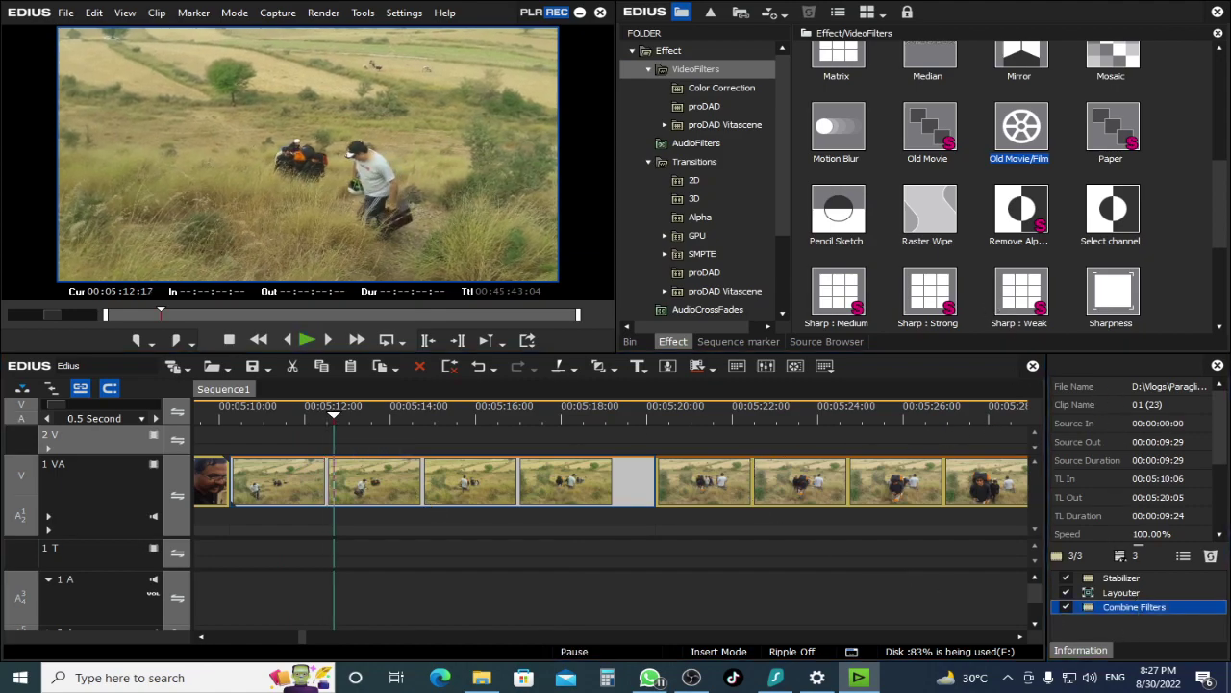
pyautogui.doubleClick(1137, 607)
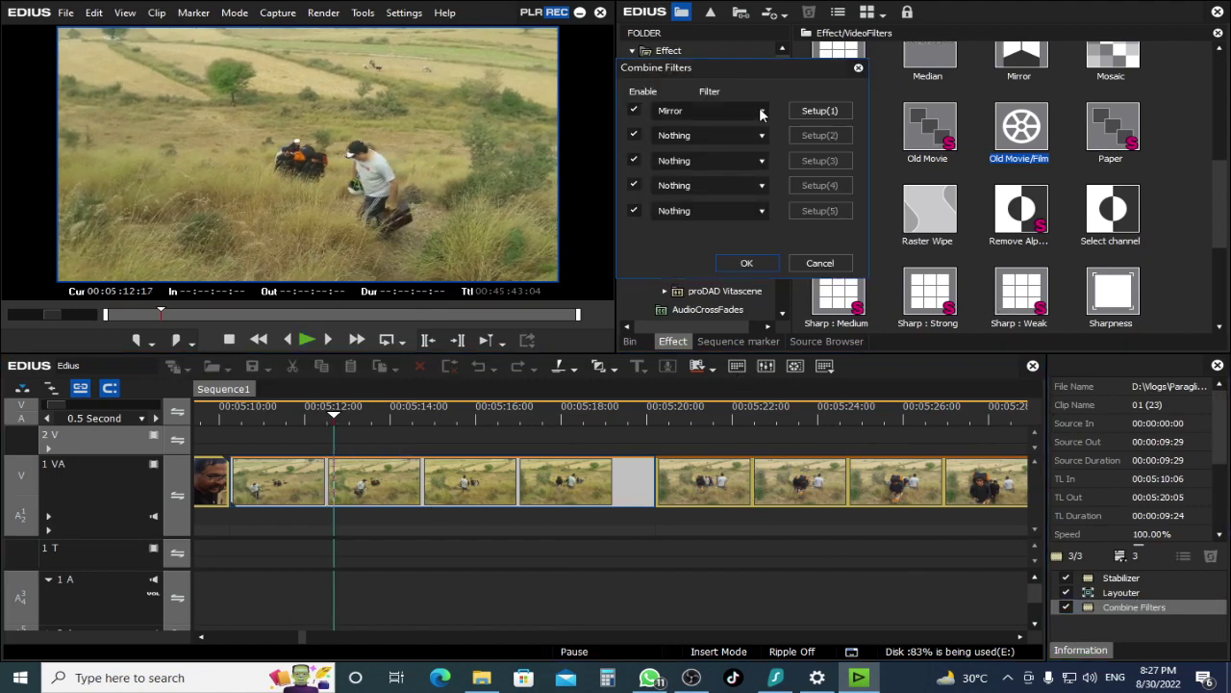
pyautogui.click(820, 112)
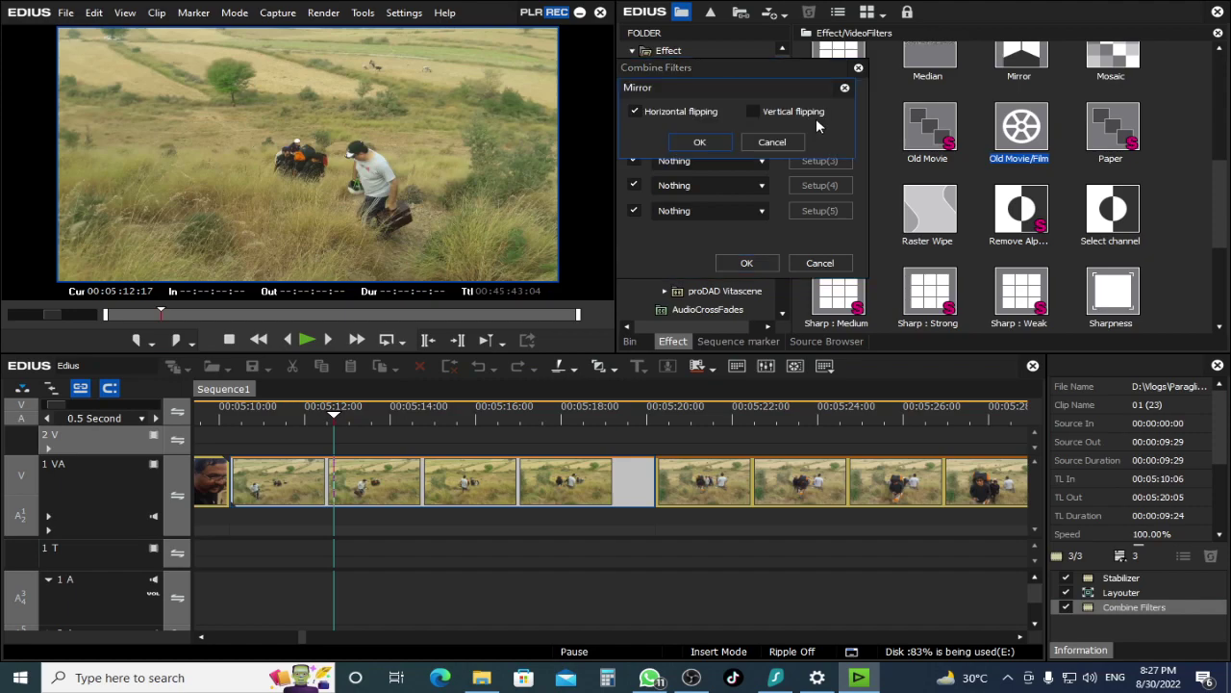
pyautogui.click(774, 142)
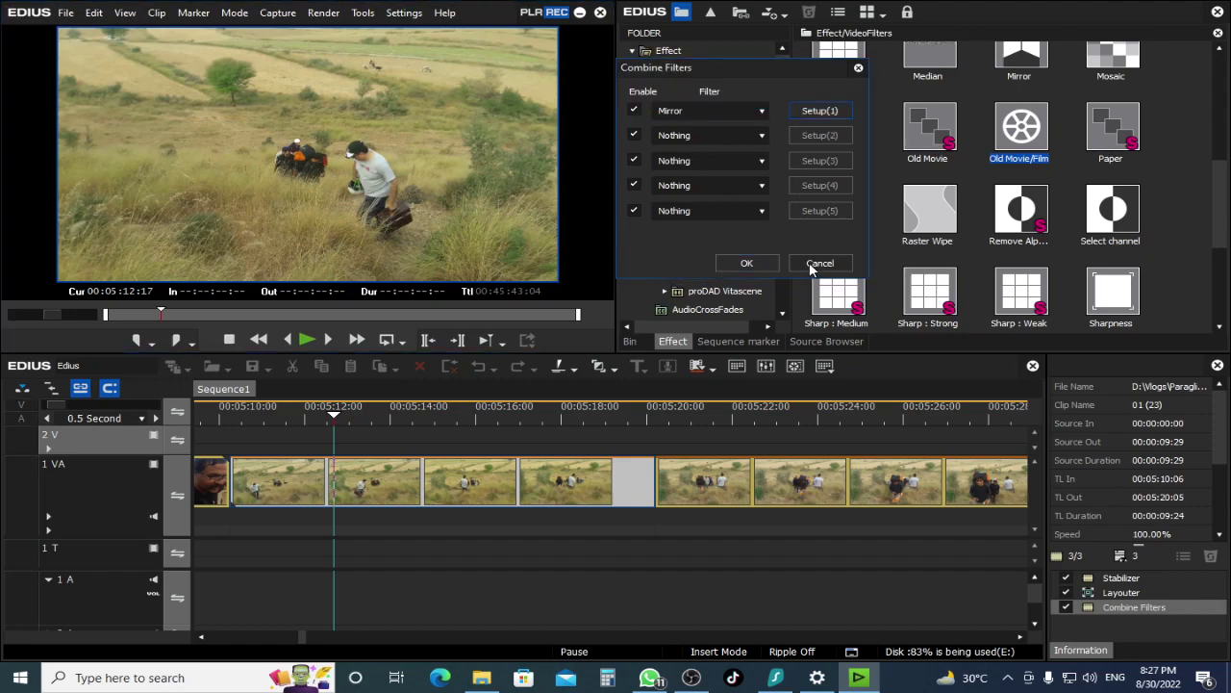
pyautogui.click(813, 264)
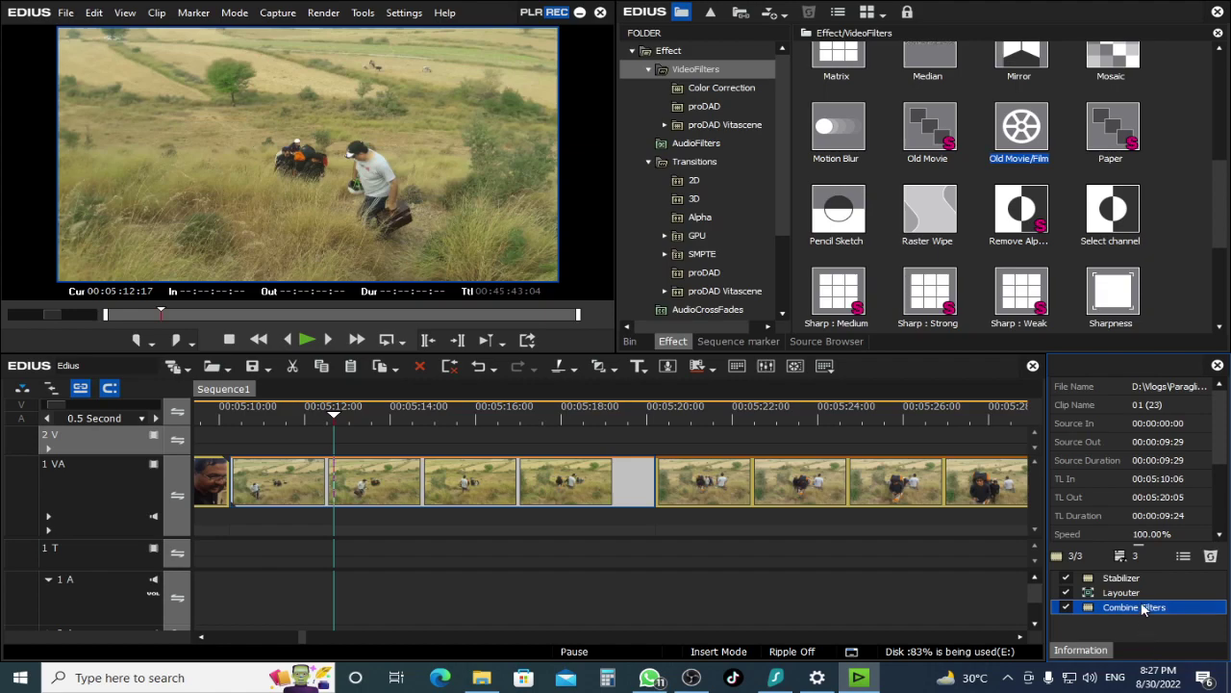
pyautogui.press('Delete')
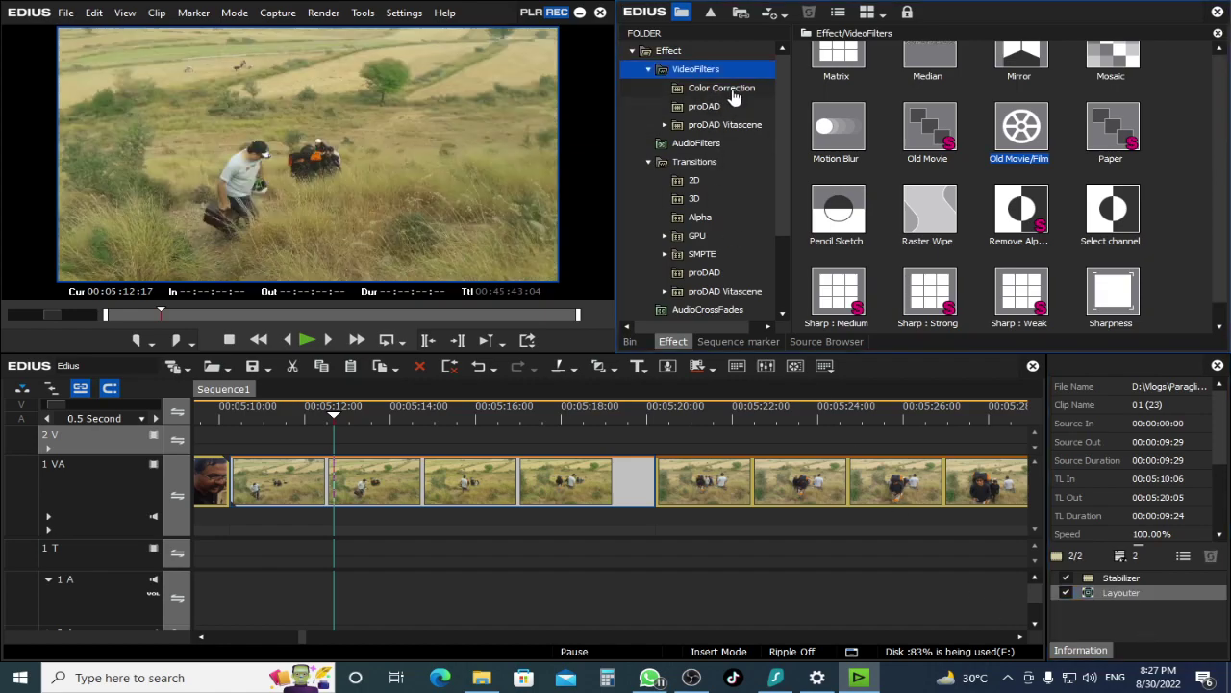
# Look through the Color Correction effects and select the Mirror filter among the general video filters.
pyautogui.click(733, 93)
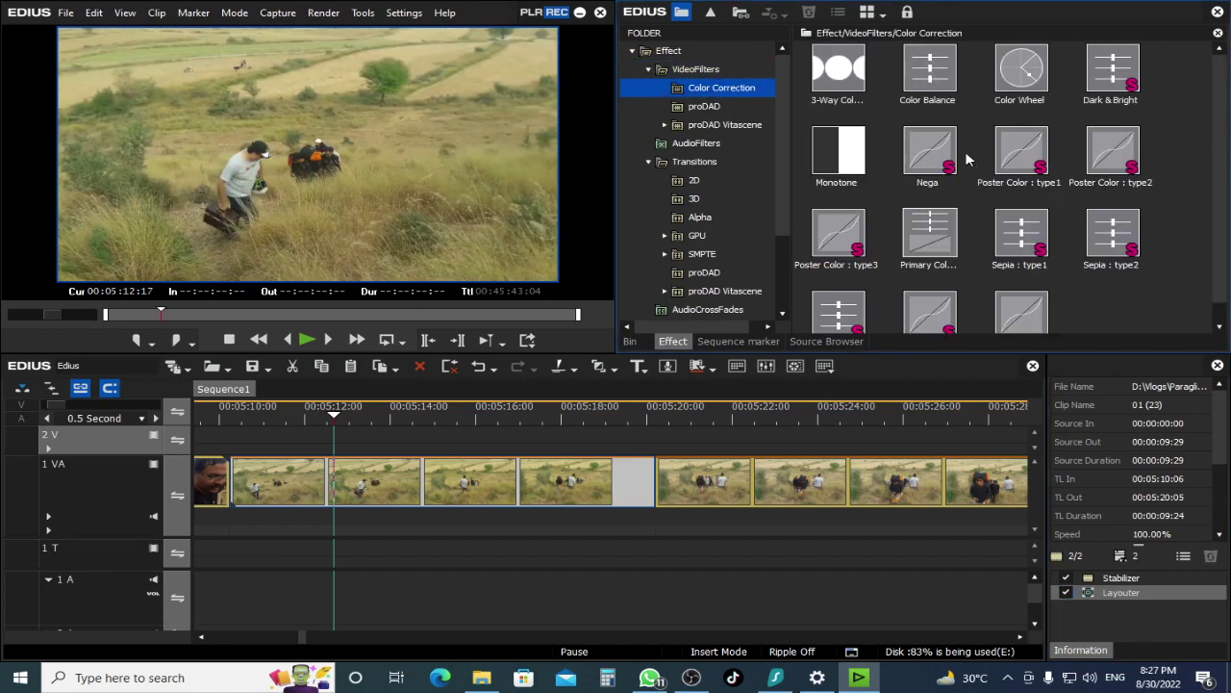
pyautogui.click(700, 71)
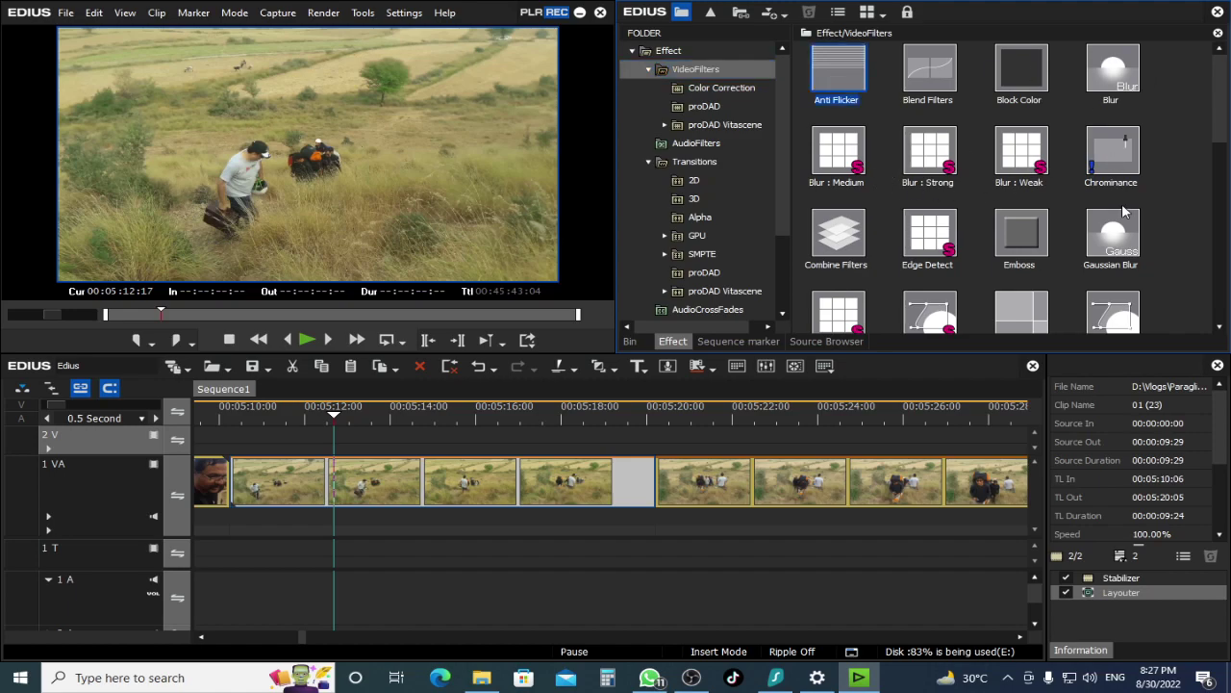
pyautogui.scroll(-2, 1121, 216)
pyautogui.click(1022, 280)
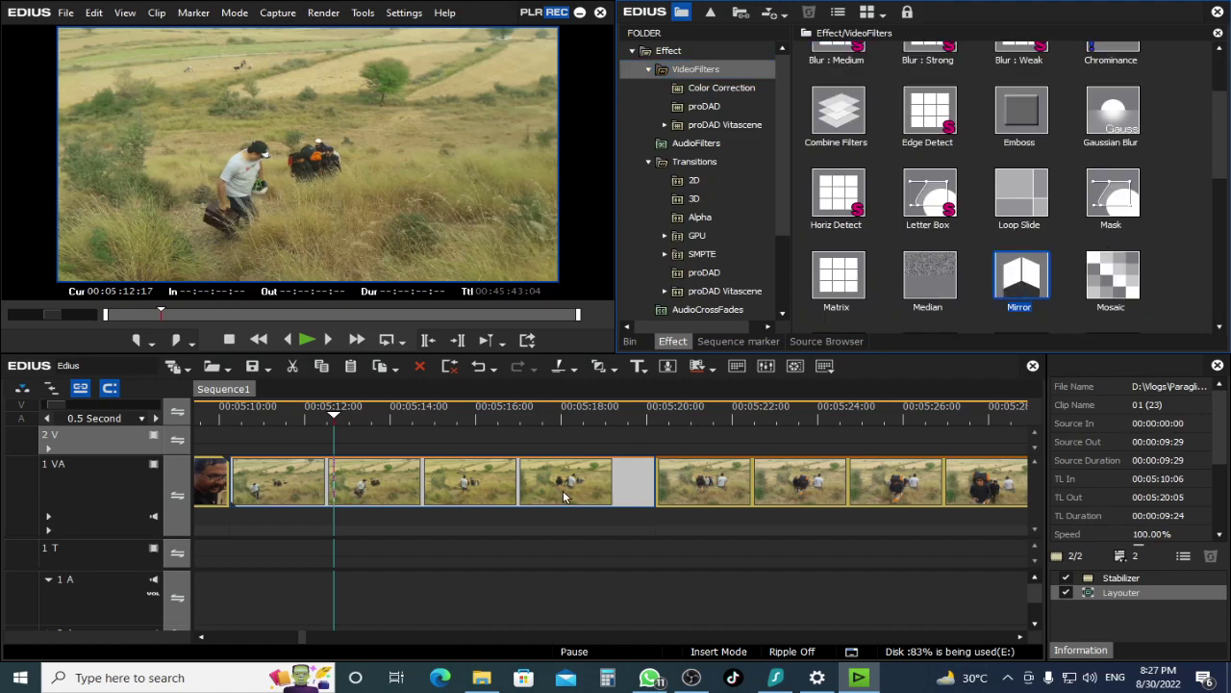
# Select the talking-head clip starting at 00:26:09:24 and move the playhead to 00:26:37:23.
pyautogui.moveTo(478, 420); pyautogui.dragTo(930, 414)
pyautogui.scroll(-5, 712, 414)
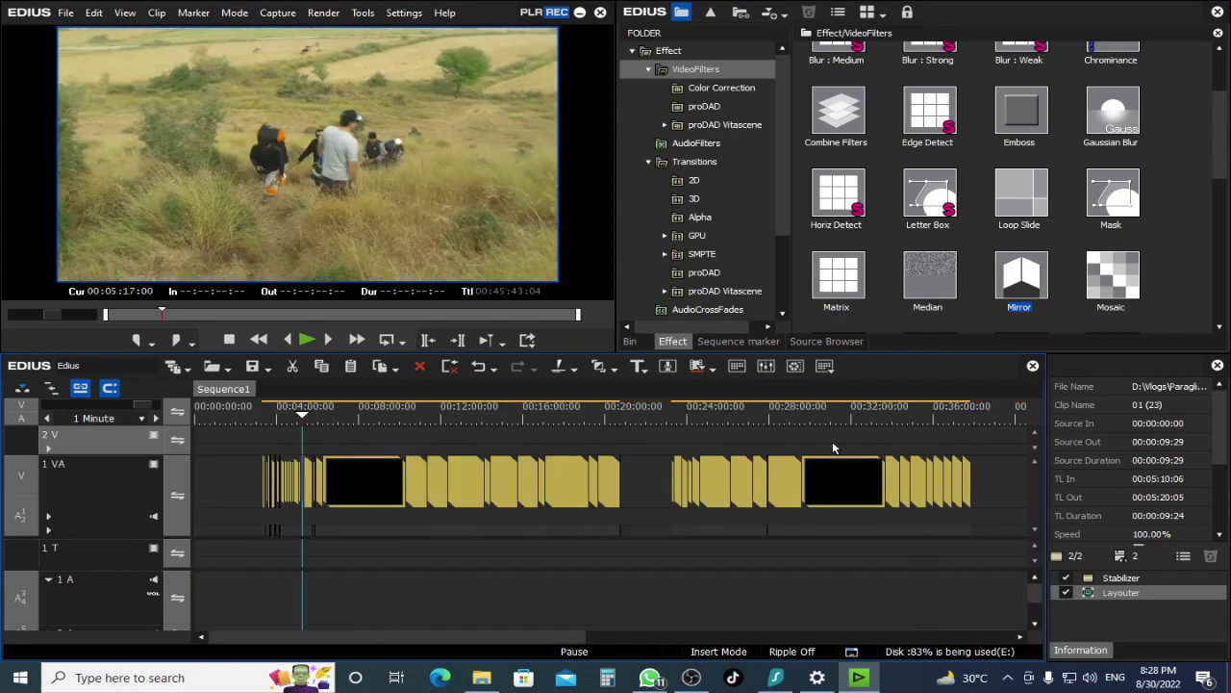
pyautogui.moveTo(712, 414); pyautogui.dragTo(731, 455)
pyautogui.scroll(3, 746, 455)
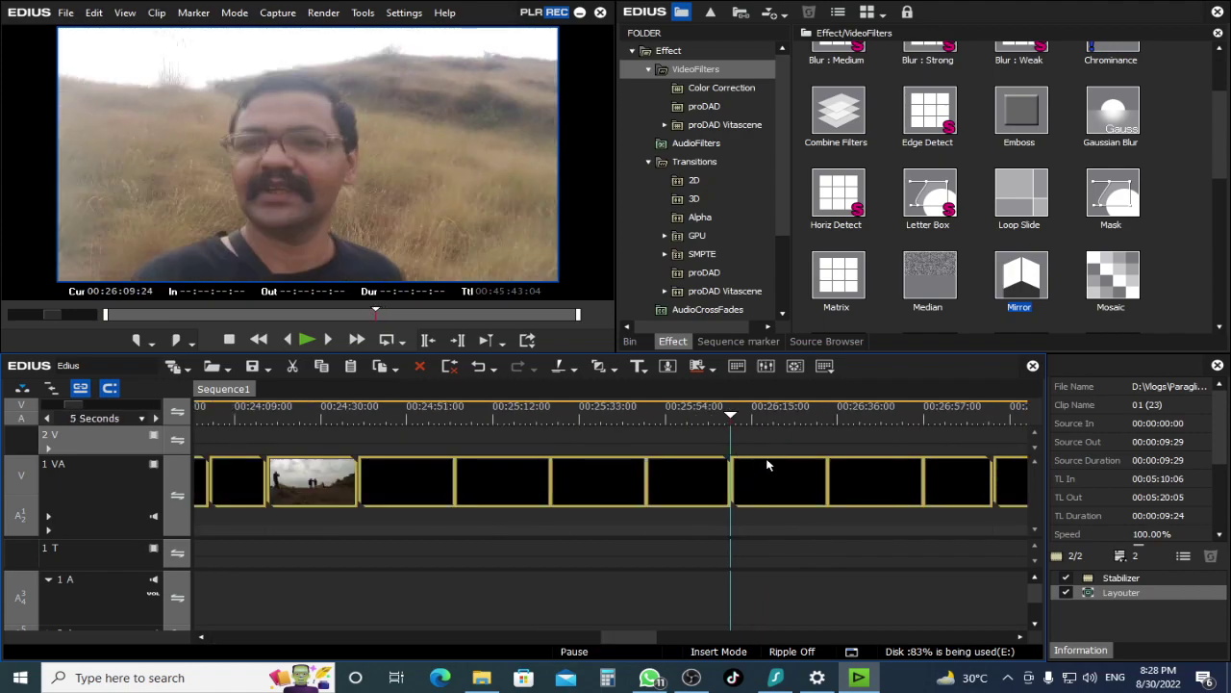
pyautogui.click(773, 414)
pyautogui.click(806, 409)
pyautogui.click(809, 473)
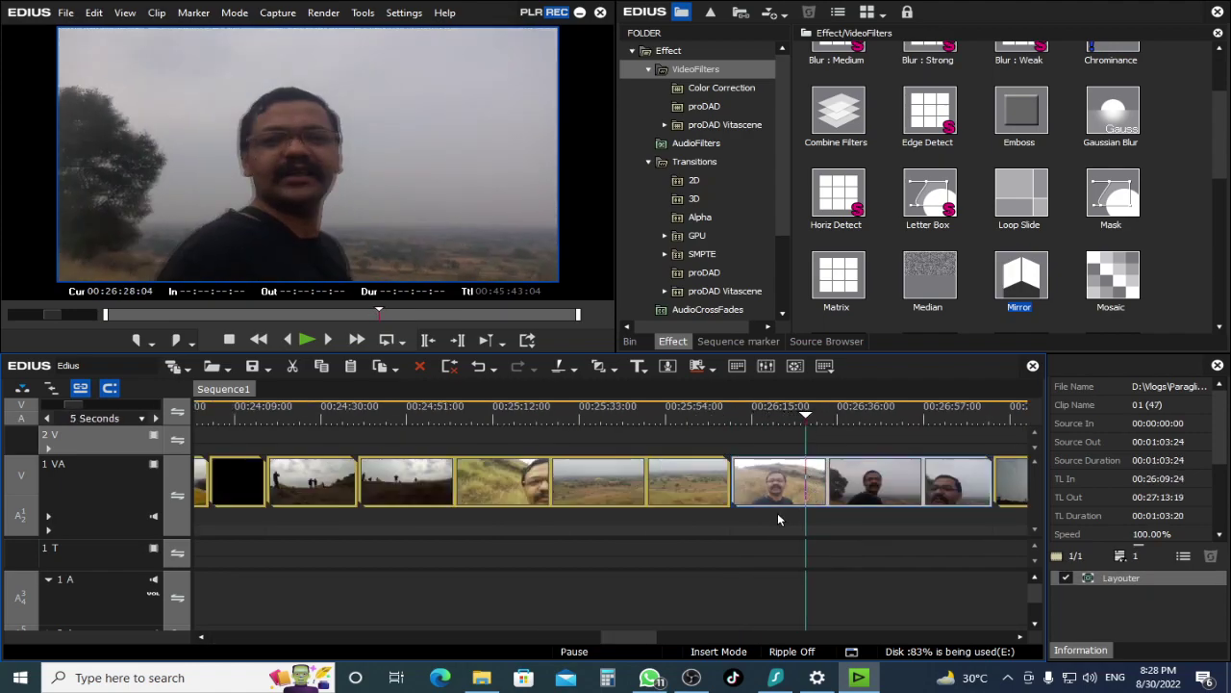
pyautogui.moveTo(776, 418); pyautogui.dragTo(804, 421)
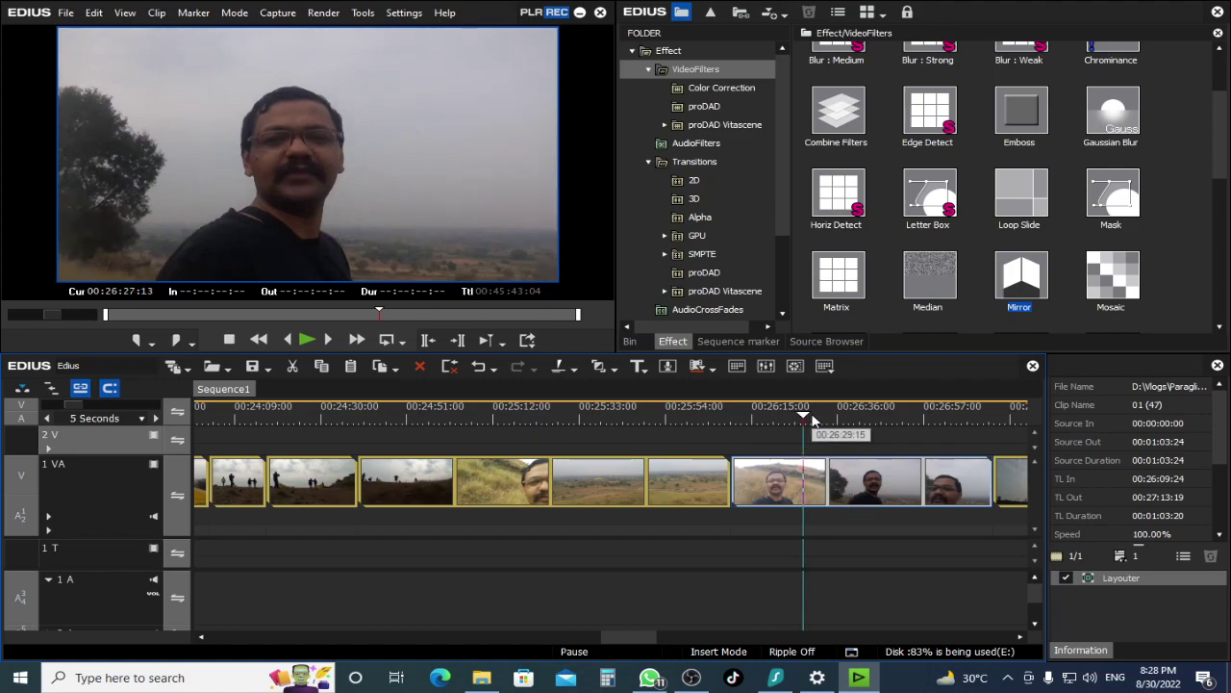
pyautogui.moveTo(812, 421); pyautogui.dragTo(846, 421)
# Apply the Mirror filter to the selected clip and enable vertical flipping in addition to horizontal flipping.
pyautogui.moveTo(1021, 280); pyautogui.dragTo(1102, 592)
pyautogui.doubleClick(1115, 591)
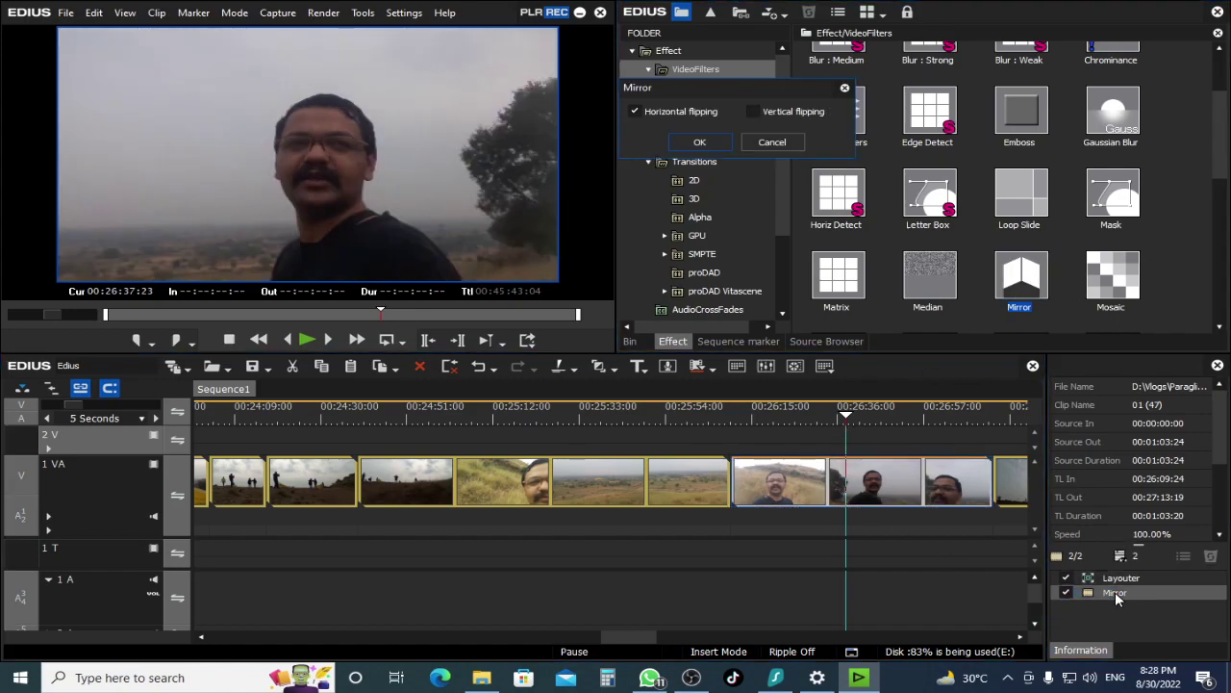
pyautogui.click(753, 111)
pyautogui.click(700, 141)
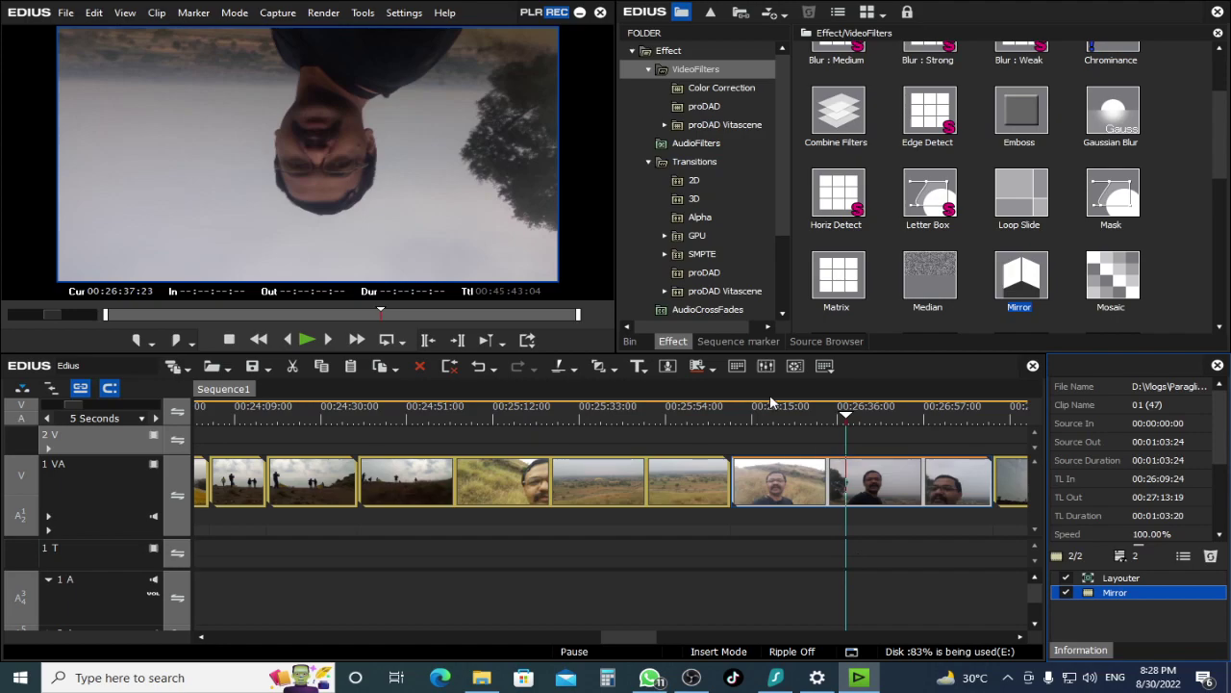
# Play part of the flipped clip and move the playhead to 00:26:32:23.
pyautogui.click(755, 420)
pyautogui.press('space')
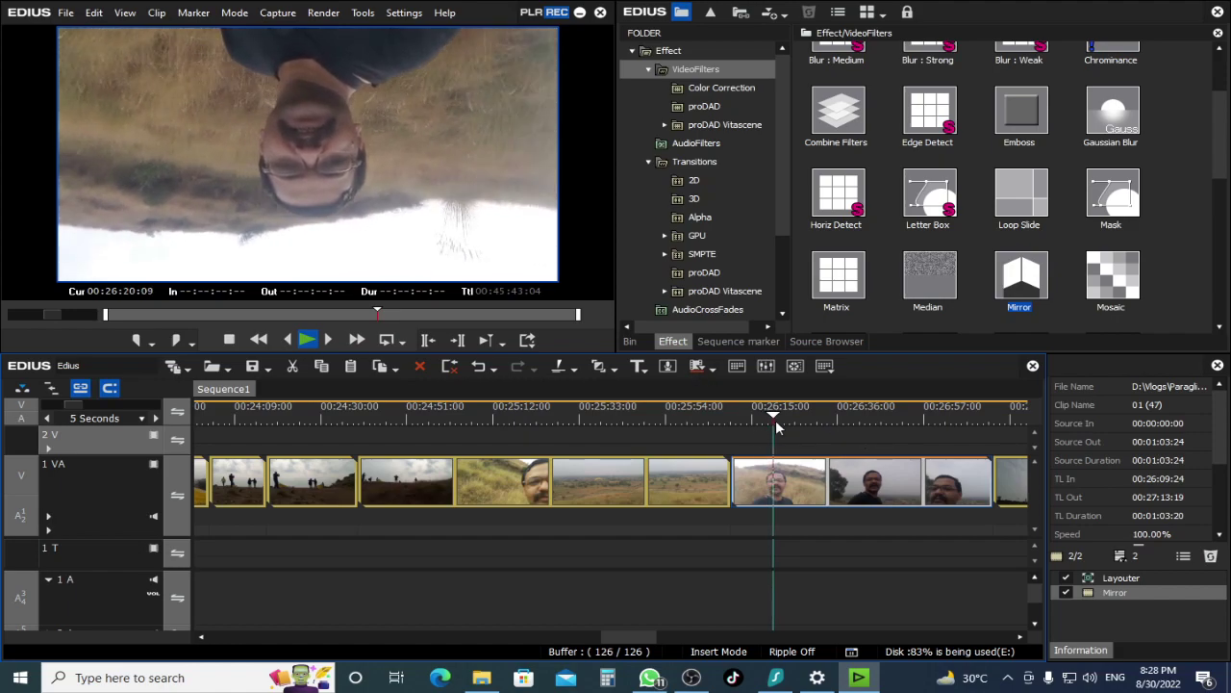
pyautogui.click(826, 419)
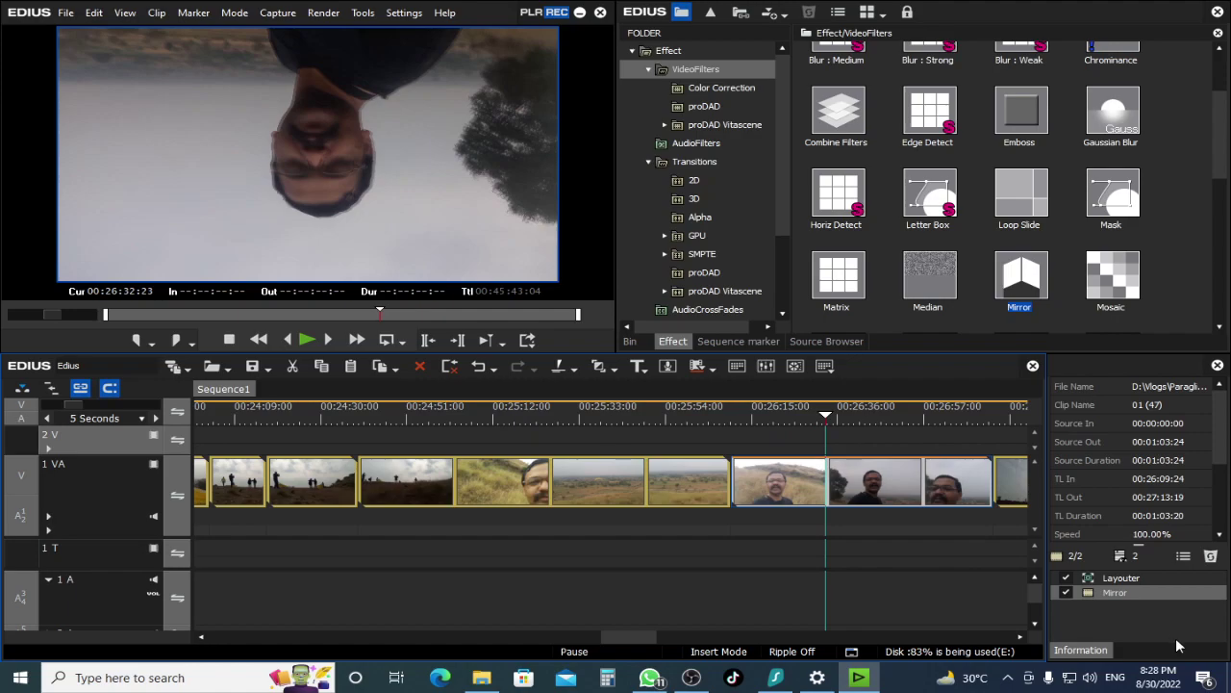
# Add a second Mirror filter to the clip with horizontal flipping disabled and vertical flipping enabled.
pyautogui.moveTo(1022, 291); pyautogui.dragTo(838, 474)
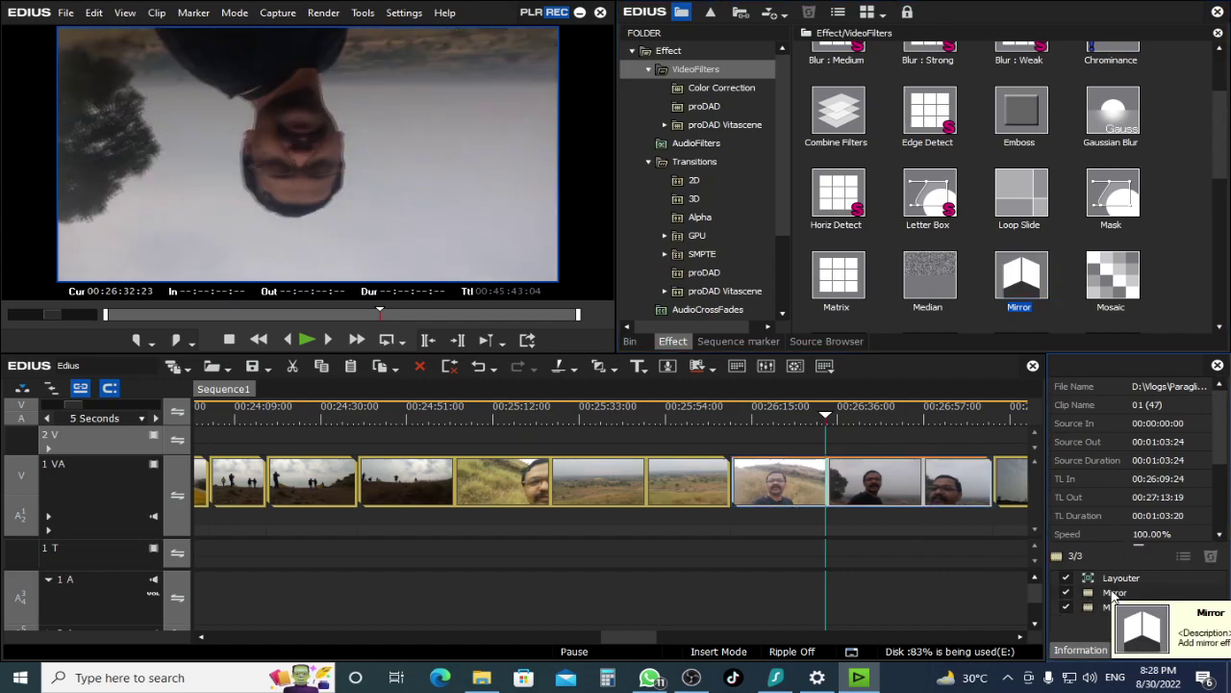
pyautogui.doubleClick(1105, 607)
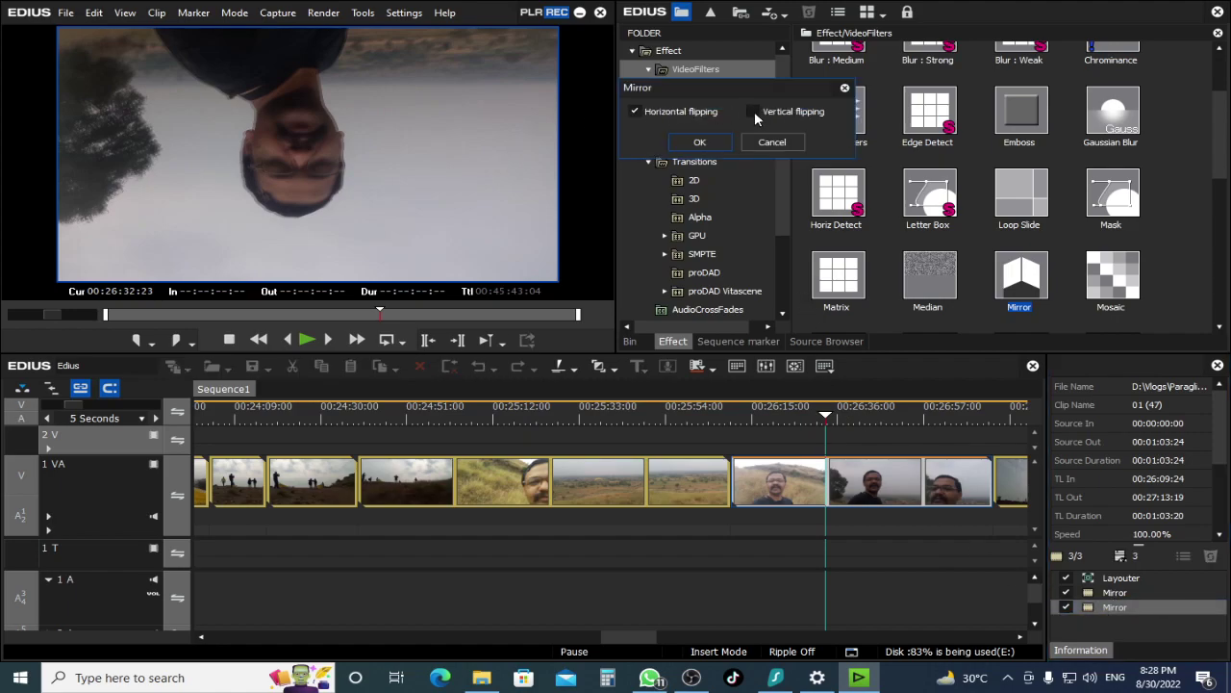
pyautogui.click(635, 112)
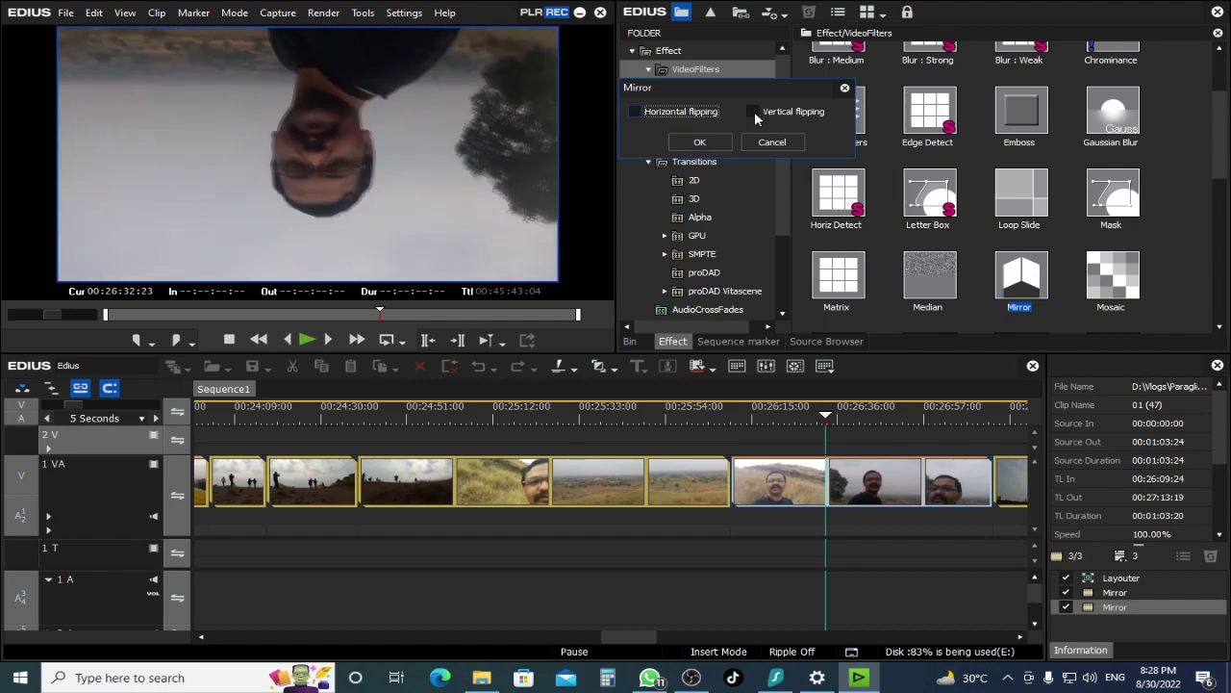
pyautogui.click(752, 112)
pyautogui.click(712, 143)
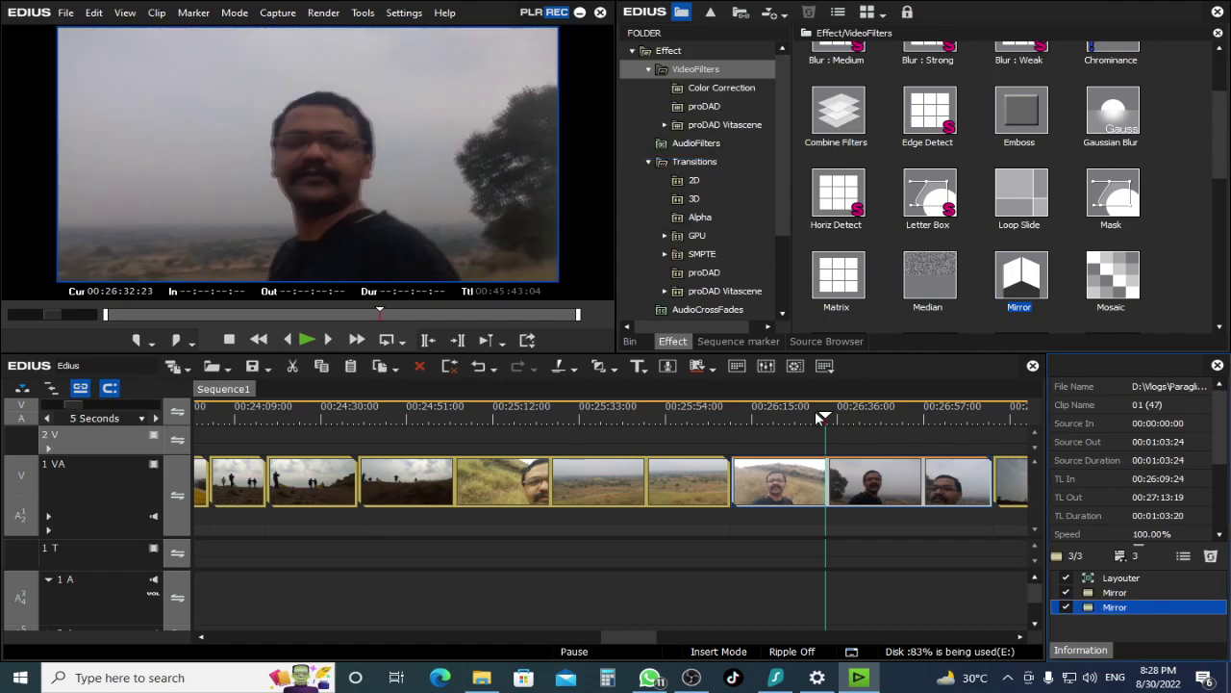
# Play the mirrored clip from an earlier point, and move the playhead to 00:33:41:02 with the timeline scale at 1 Minute.
pyautogui.moveTo(824, 418); pyautogui.dragTo(803, 419)
pyautogui.press('space')
pyautogui.moveTo(894, 420); pyautogui.dragTo(883, 448)
pyautogui.scroll(-3, 770, 406)
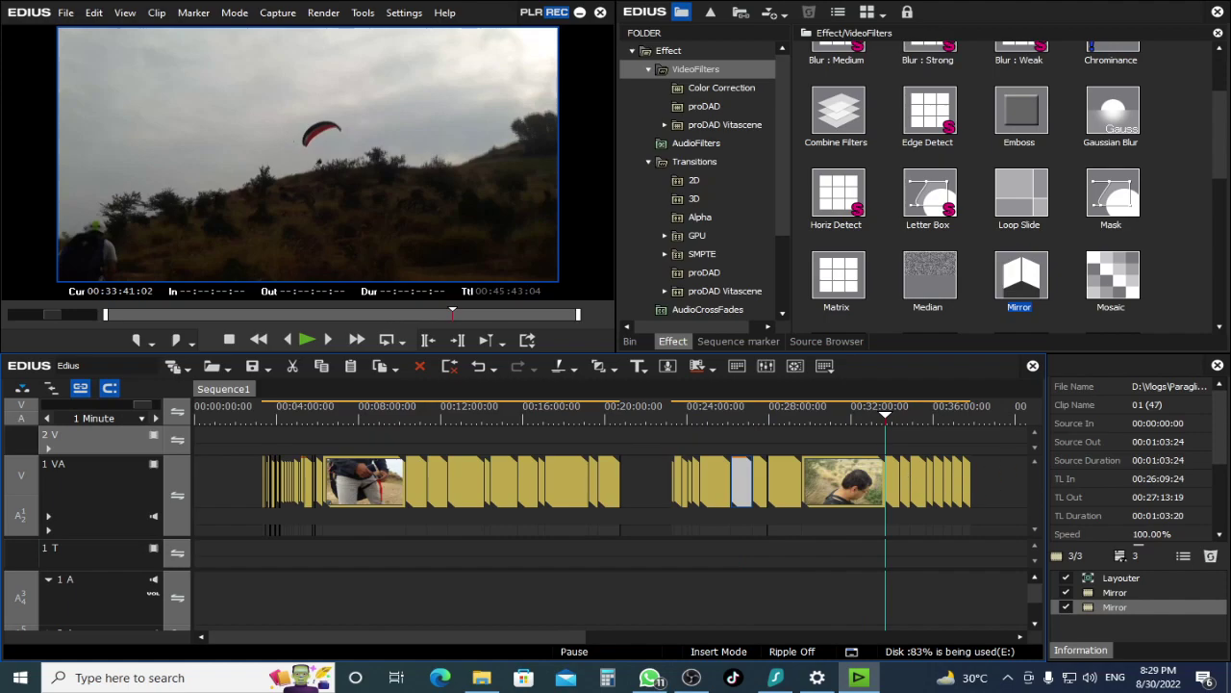